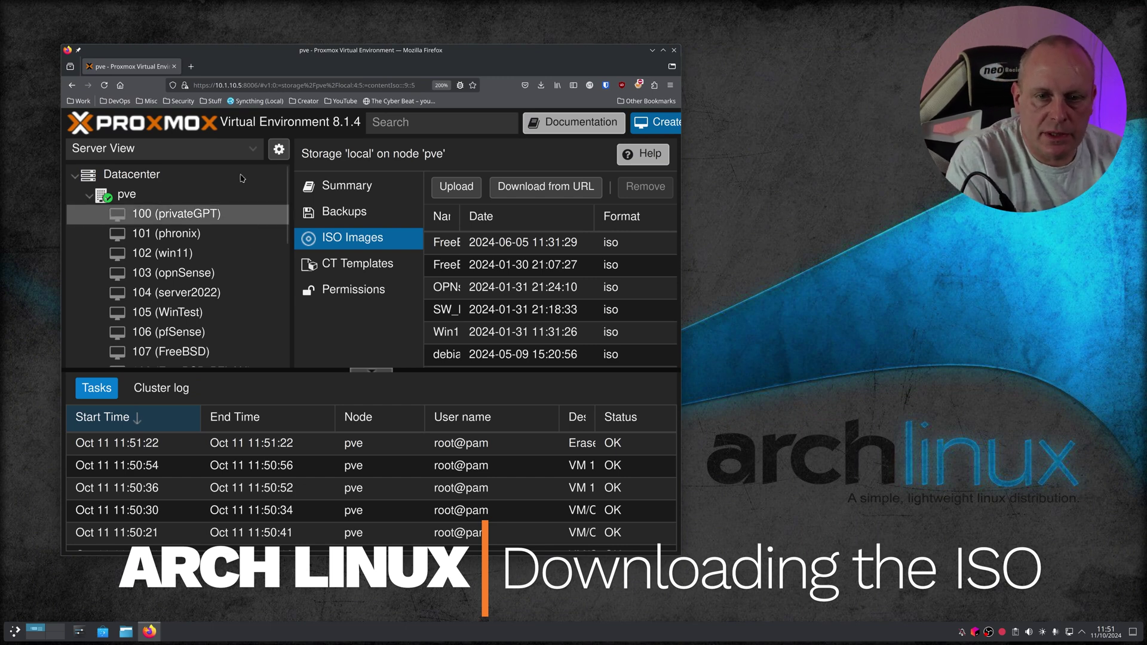
Step: Search 'arch linux download' in a new tab and open the Arch Linux Downloads page
{"action": "left_click", "coordinate": [193, 68]}
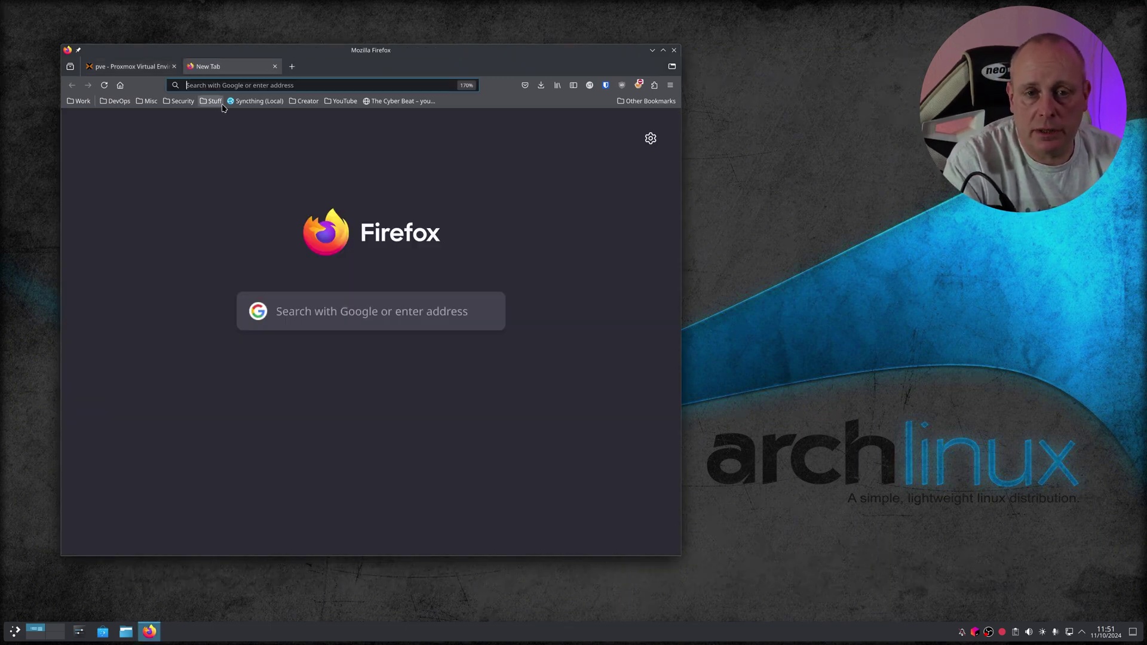
{"action": "type", "text": "arch lin"}
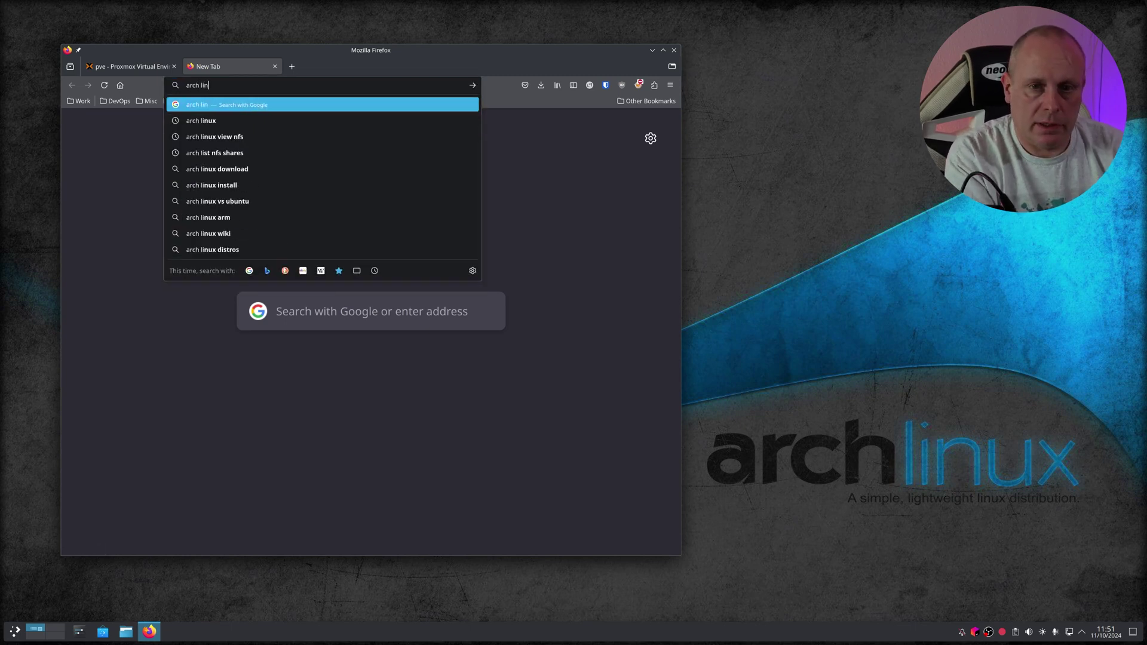
{"action": "type", "text": "ux download"}
{"action": "key", "text": "Return"}
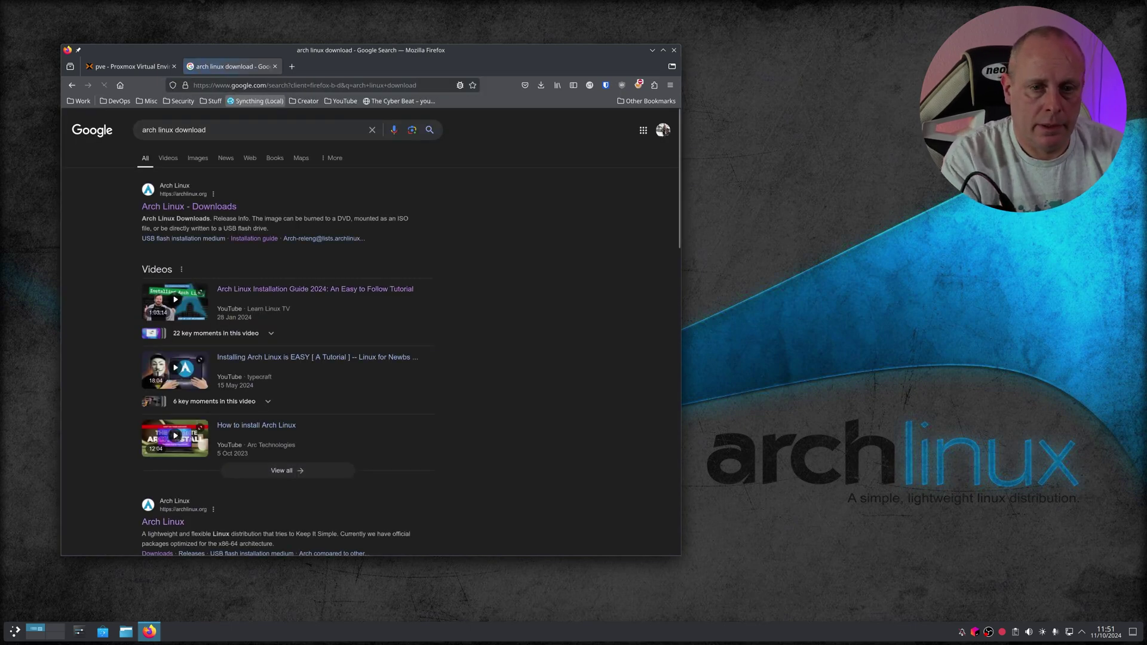
{"action": "left_click", "coordinate": [189, 207]}
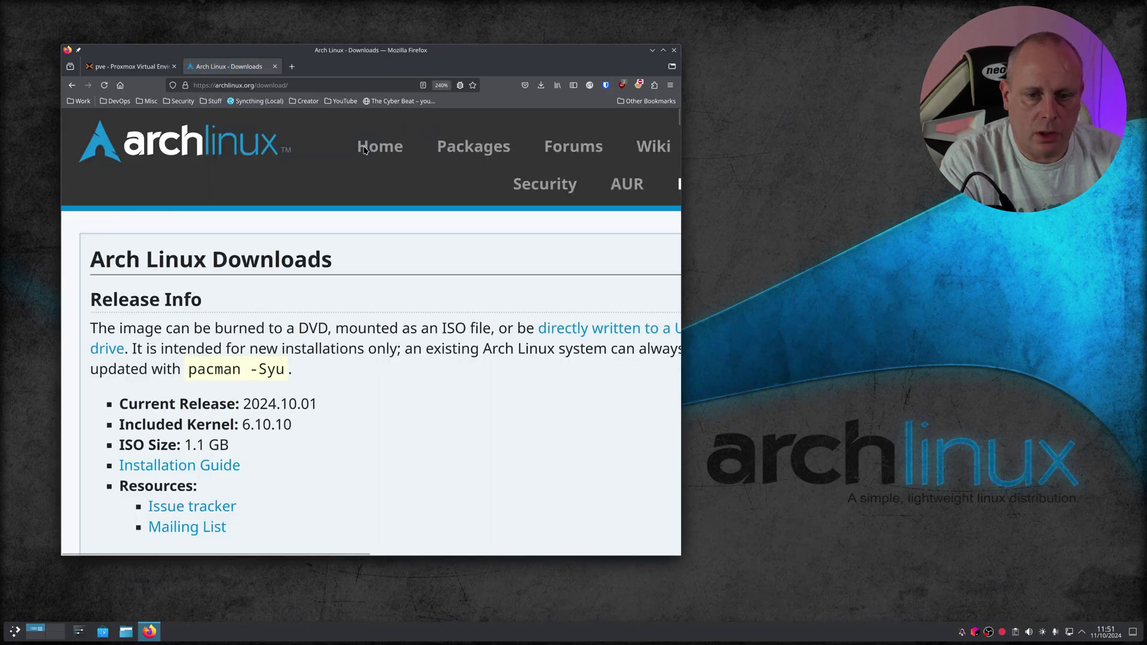
Step: Open the mirrors.melbourne.co.uk listing and copy the archlinux-2024.10.01-x86_64.iso link
{"action": "key", "text": "F11"}
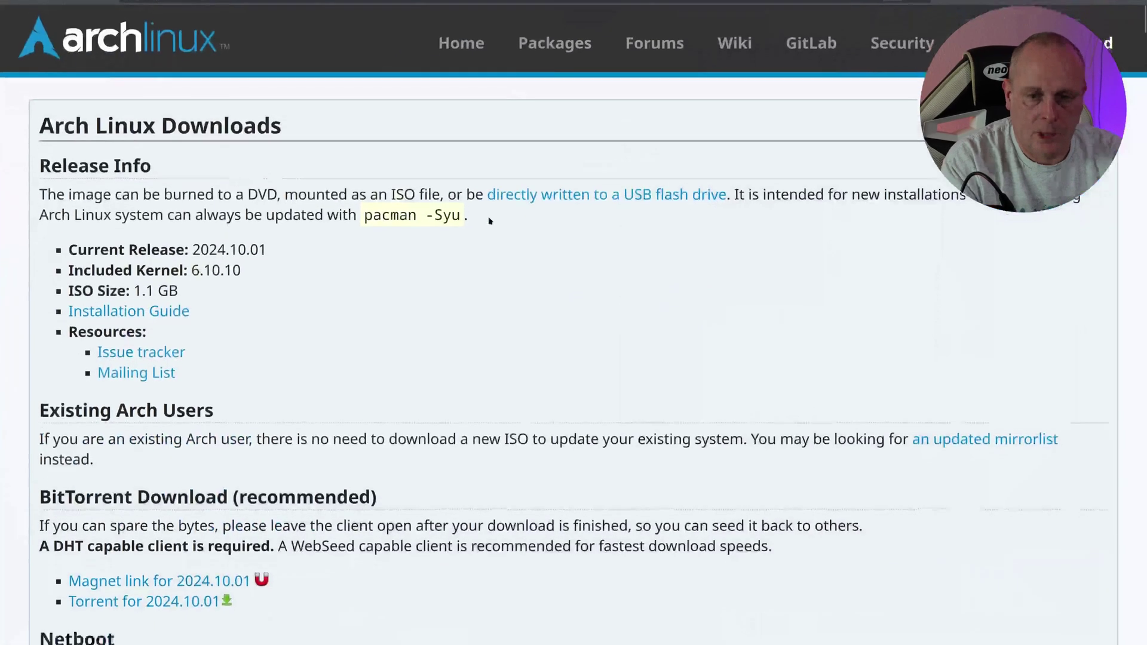
{"action": "scroll", "coordinate": [366, 317], "scroll_direction": "down", "scroll_amount": 20}
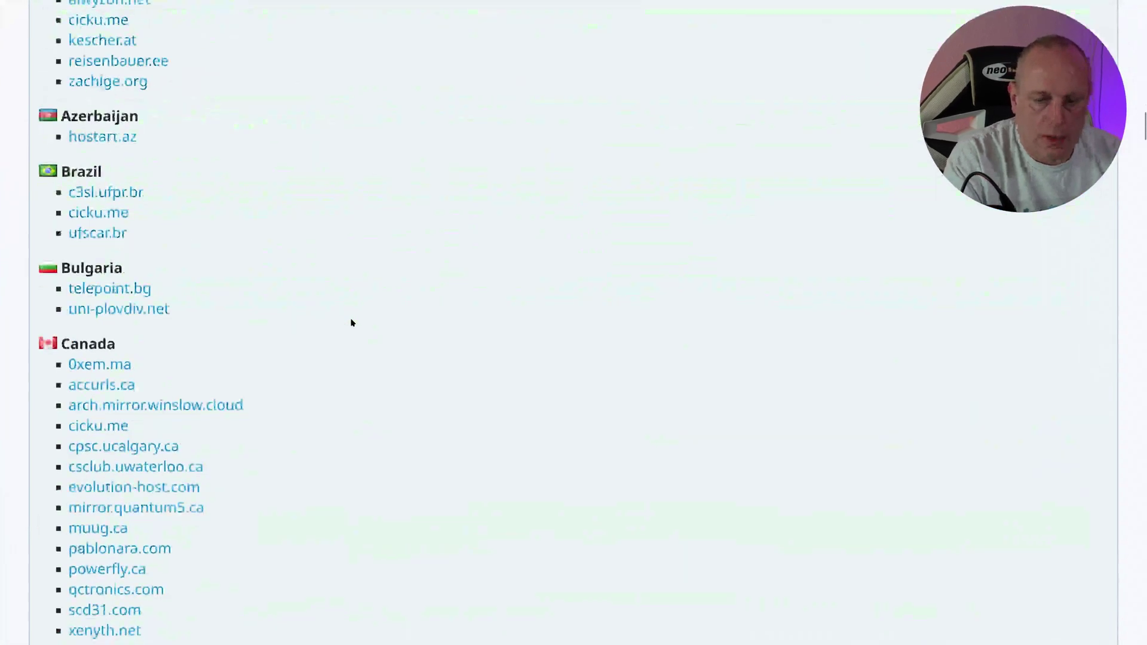
{"action": "scroll", "coordinate": [350, 321], "scroll_direction": "up", "scroll_amount": 10}
{"action": "scroll", "coordinate": [338, 324], "scroll_direction": "down", "scroll_amount": 5}
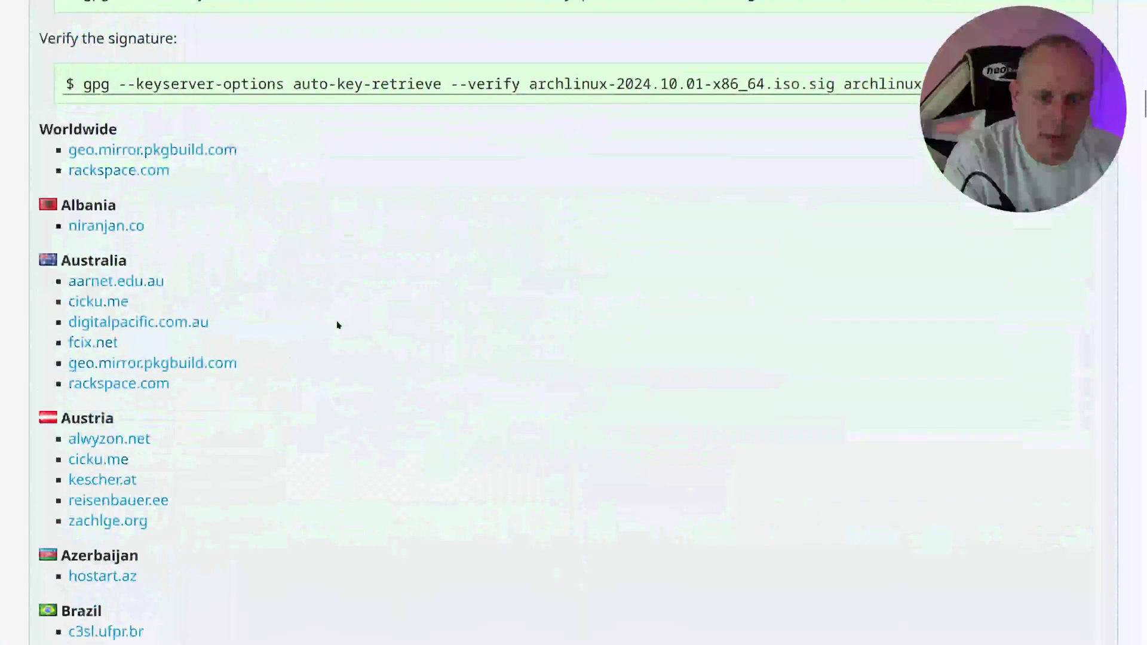
{"action": "scroll", "coordinate": [335, 324], "scroll_direction": "down", "scroll_amount": 20}
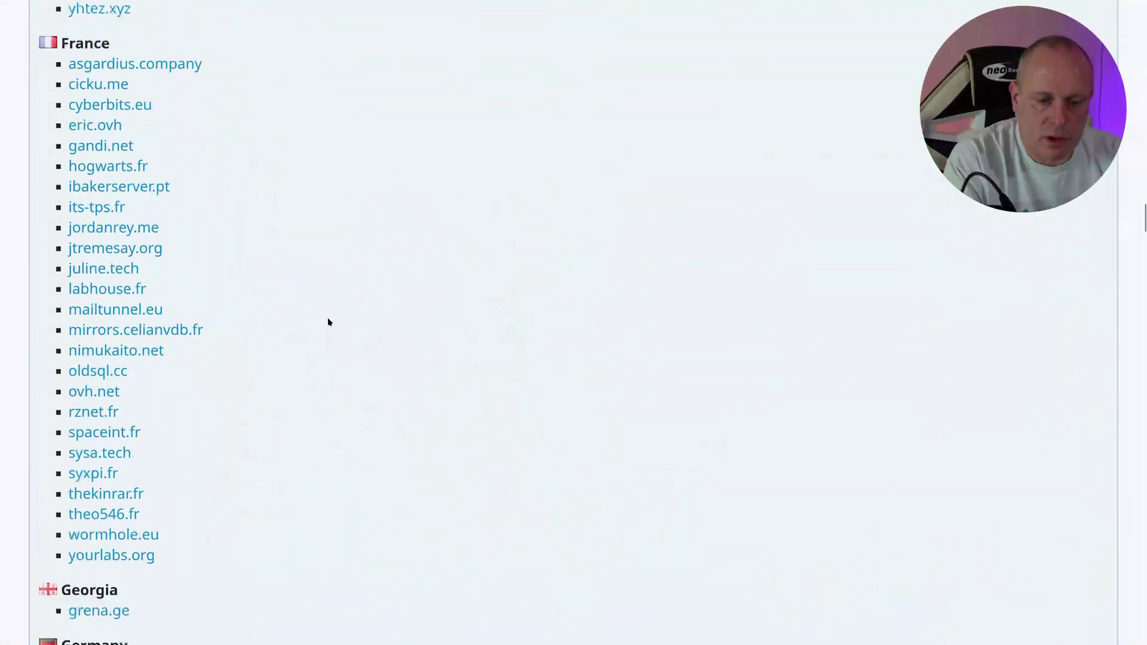
{"action": "scroll", "coordinate": [327, 321], "scroll_direction": "down", "scroll_amount": 20}
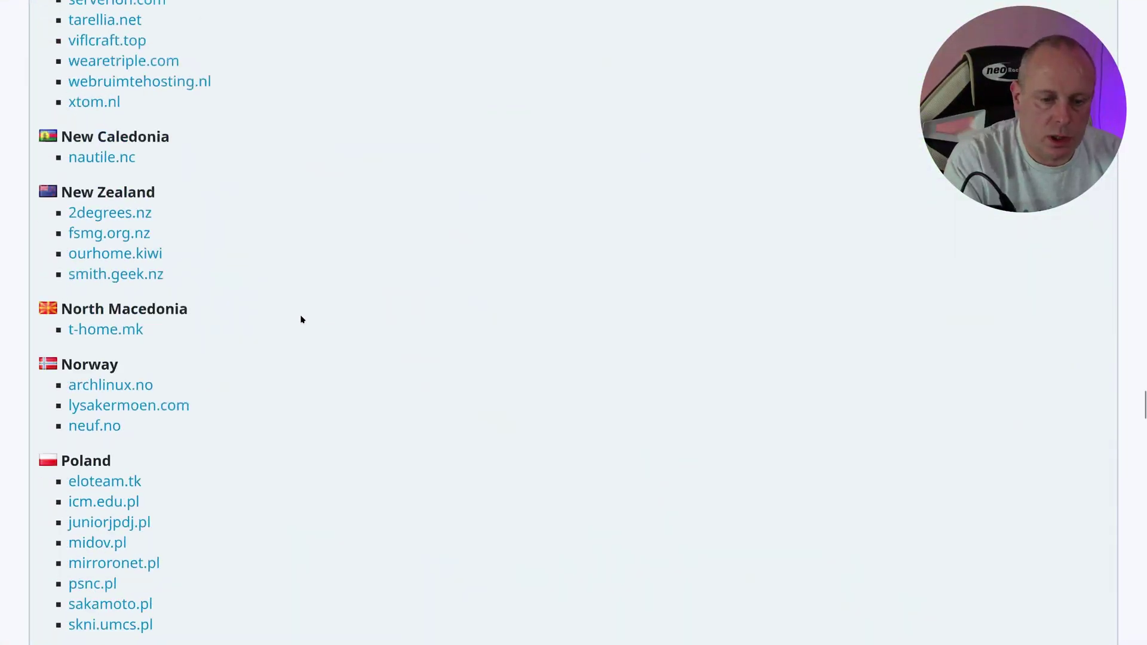
{"action": "scroll", "coordinate": [300, 320], "scroll_direction": "down", "scroll_amount": 20}
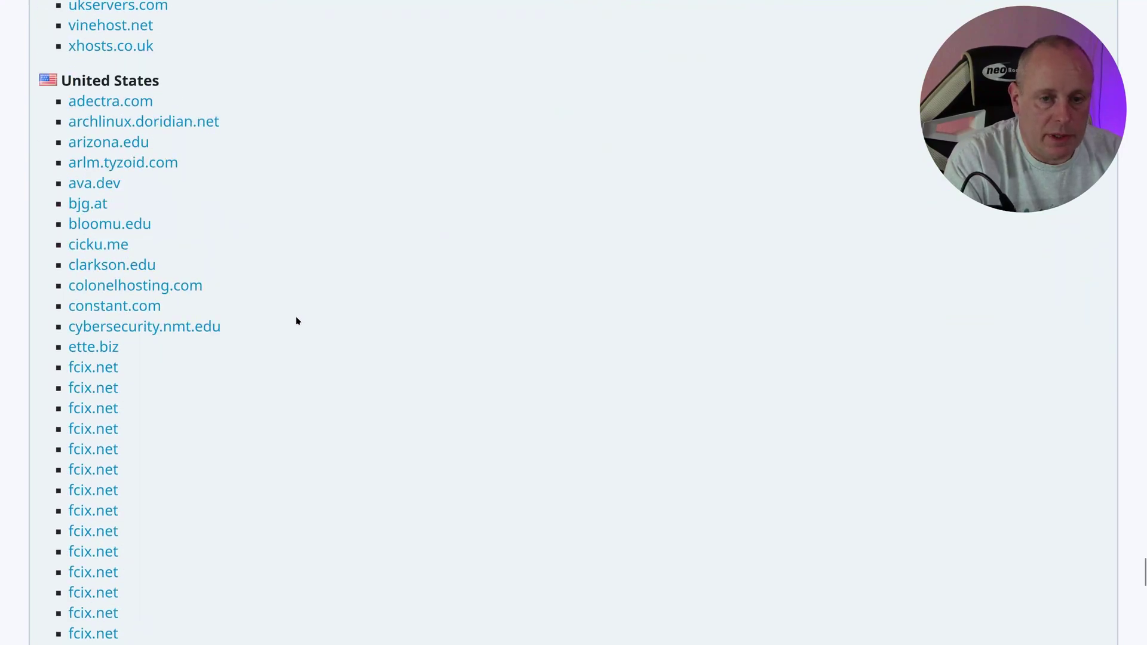
{"action": "scroll", "coordinate": [297, 321], "scroll_direction": "up", "scroll_amount": 7}
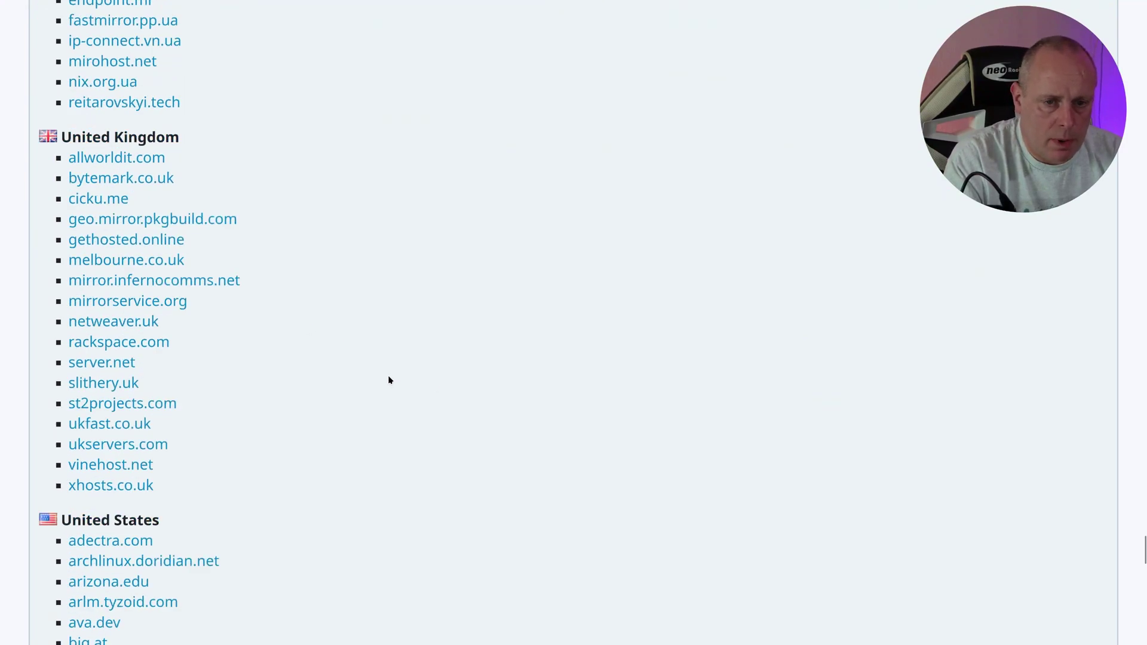
{"action": "left_click", "coordinate": [144, 265]}
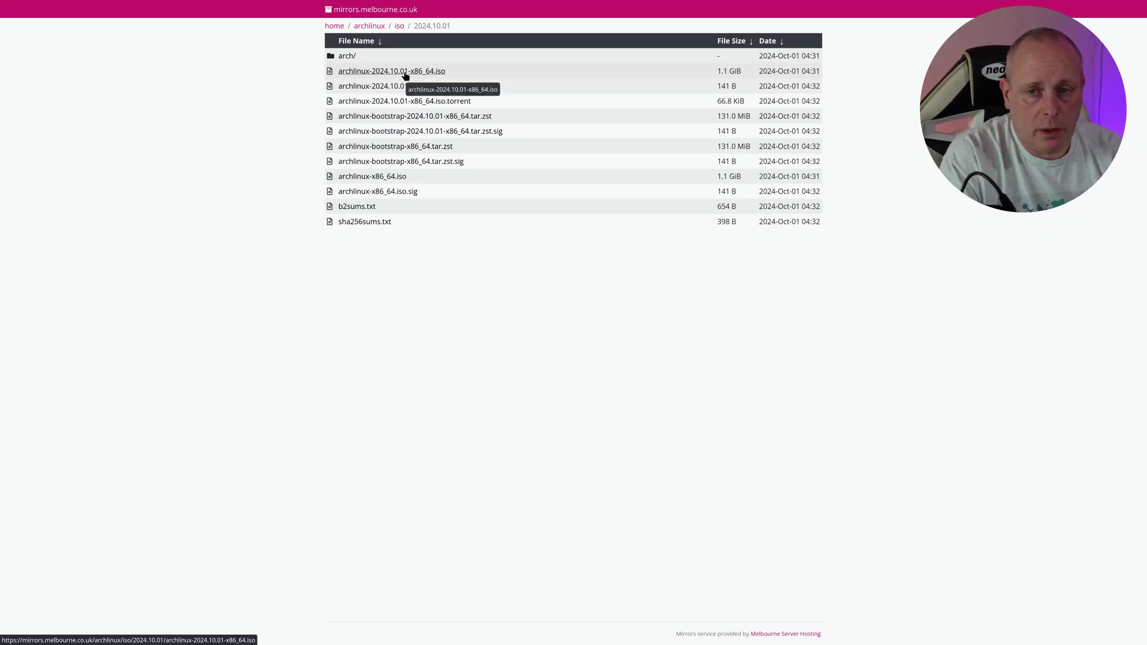
{"action": "right_click", "coordinate": [405, 75]}
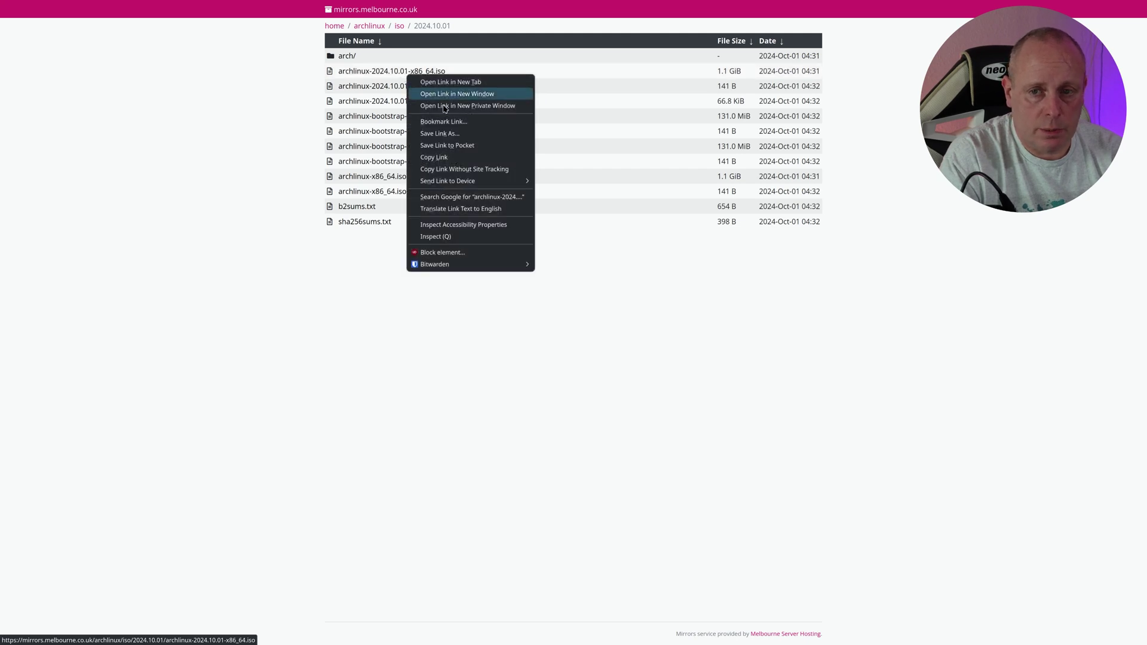
{"action": "left_click", "coordinate": [462, 160]}
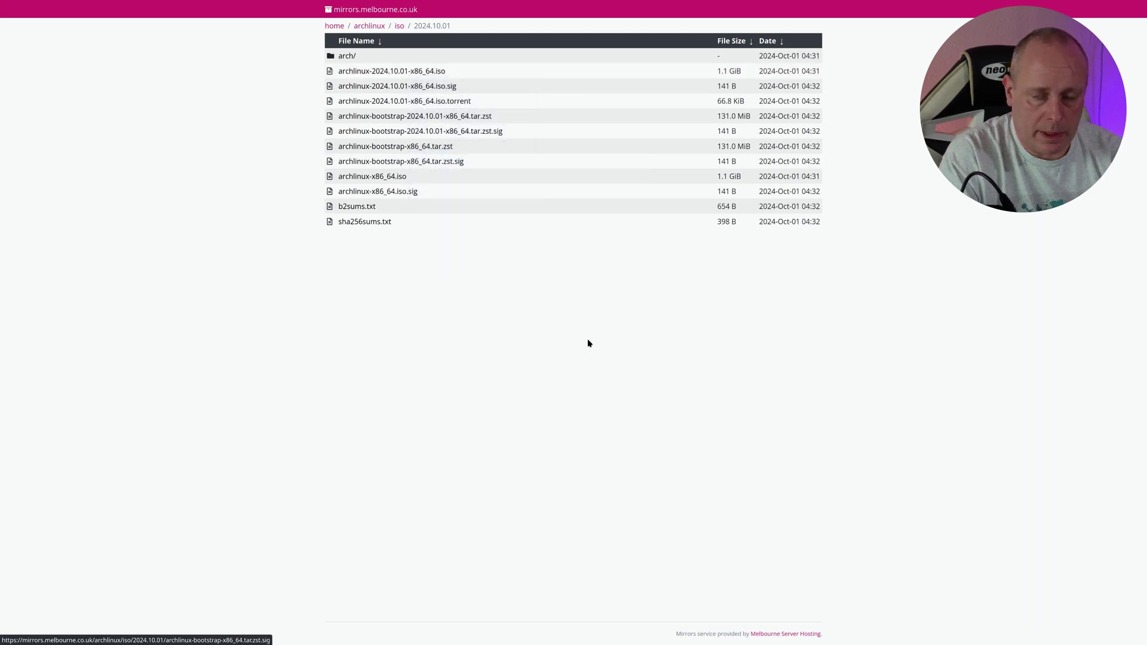
Step: Return to Proxmox and paste the ISO link into local storage's Download from URL dialog
{"action": "key", "text": "F11"}
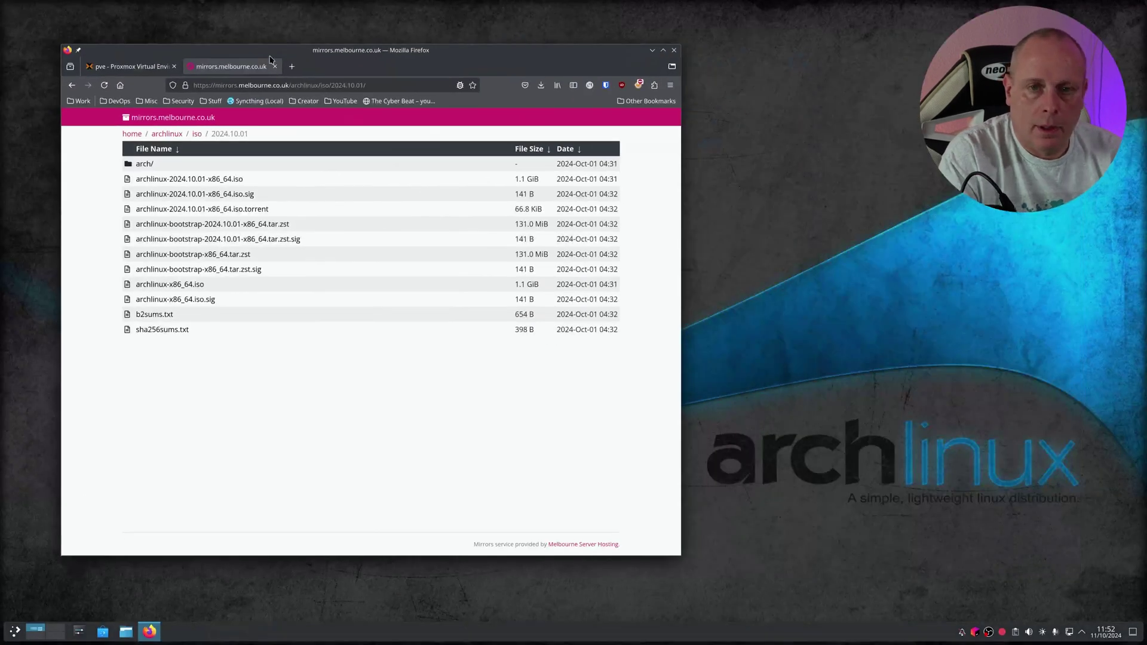
{"action": "left_click", "coordinate": [275, 66]}
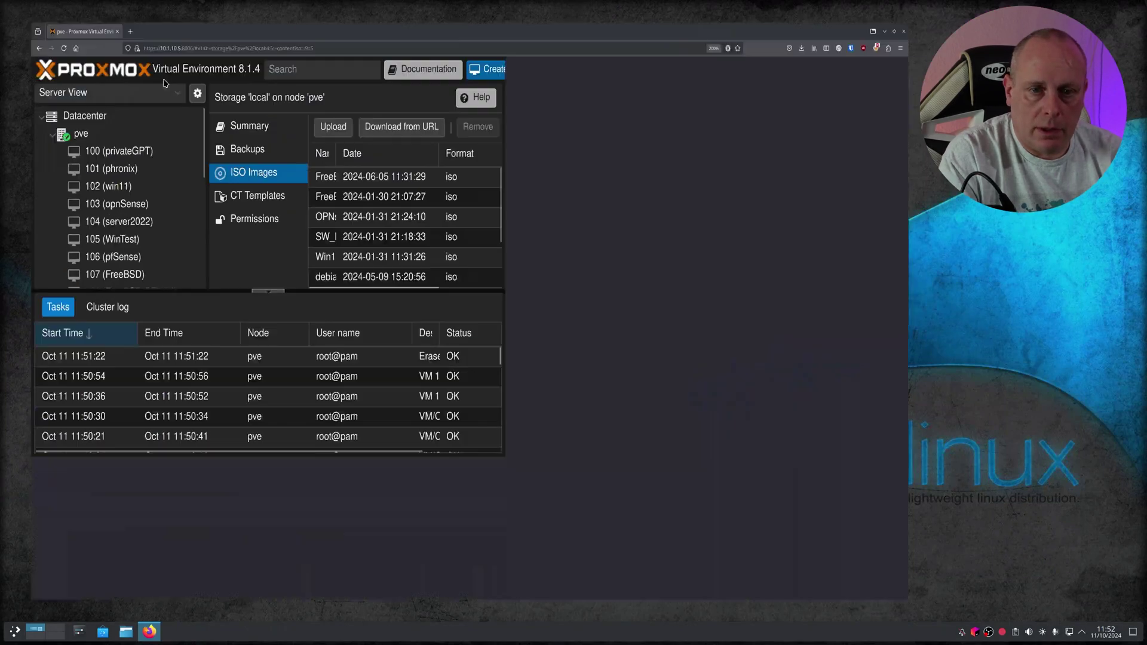
{"action": "key", "text": "F11"}
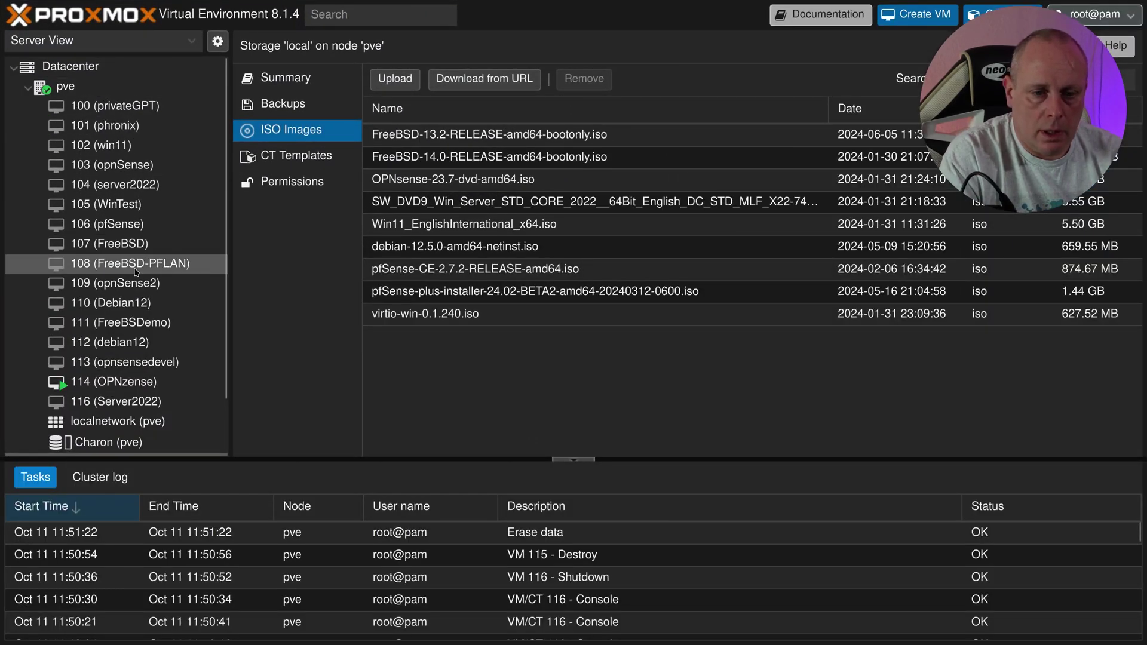
{"action": "scroll", "coordinate": [136, 272], "scroll_direction": "down", "scroll_amount": 2}
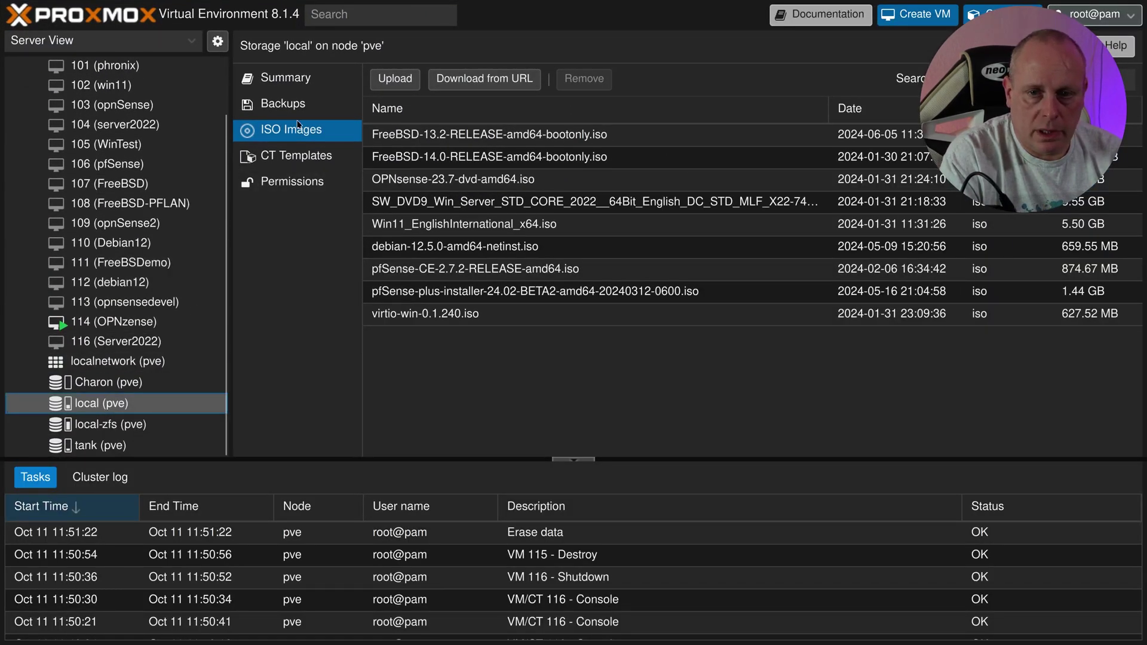
{"action": "left_click", "coordinate": [490, 81]}
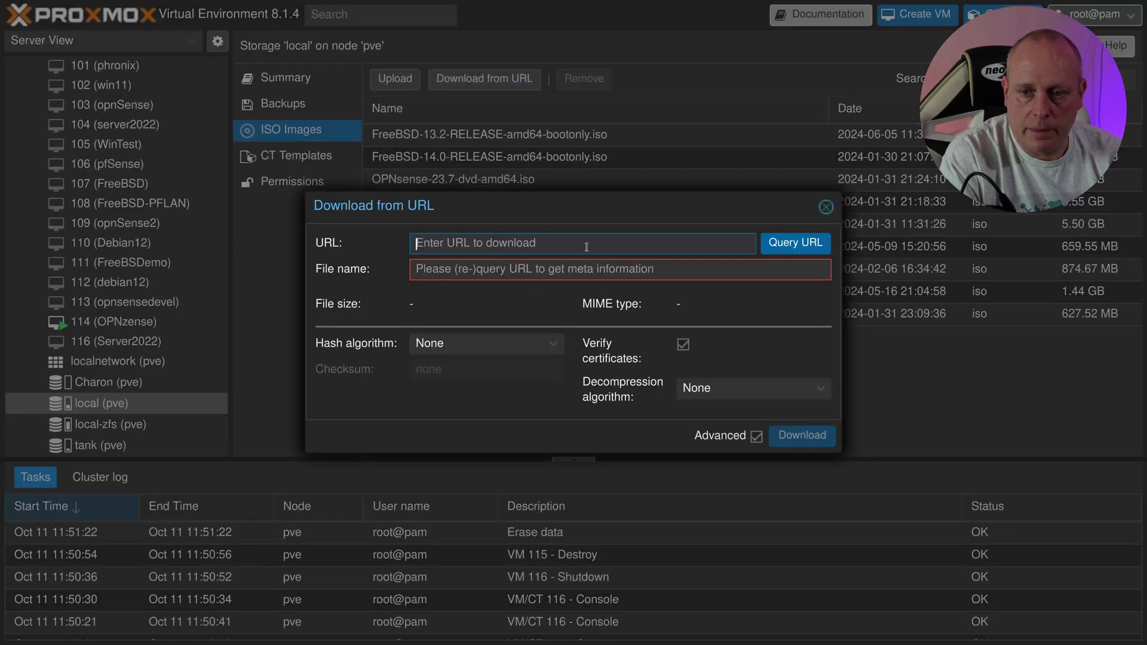
{"action": "key", "text": "ctrl+v"}
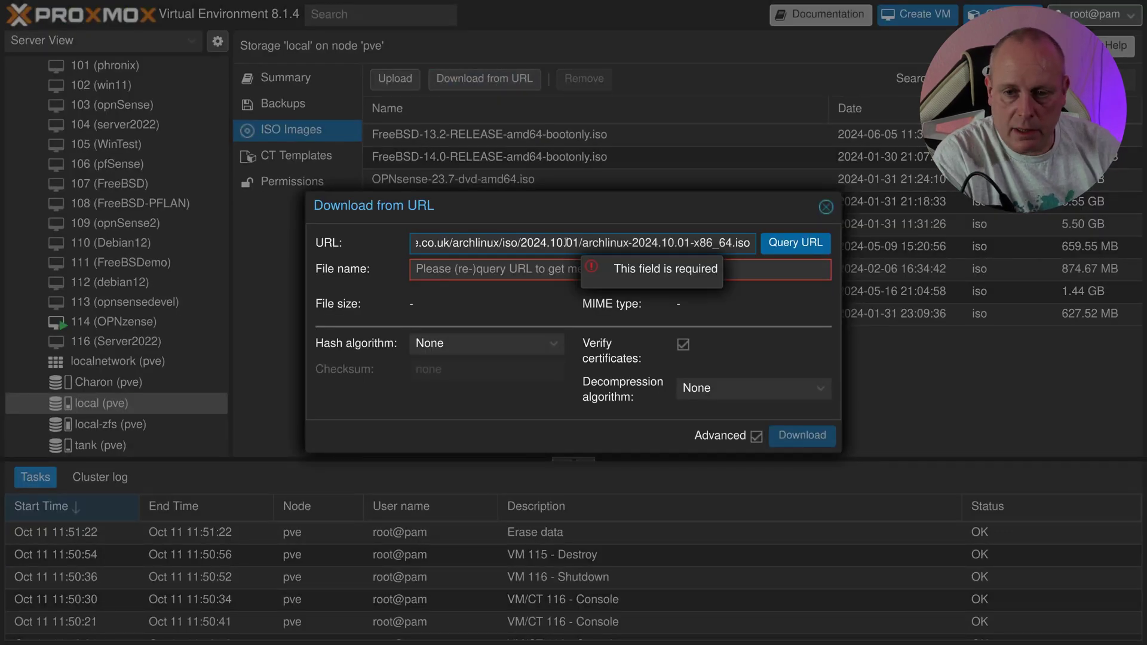
Step: Query the URL and download archlinux-2024.10.01-x86_64.iso (1.17 GB) into local ISO Images
{"action": "left_click", "coordinate": [795, 243]}
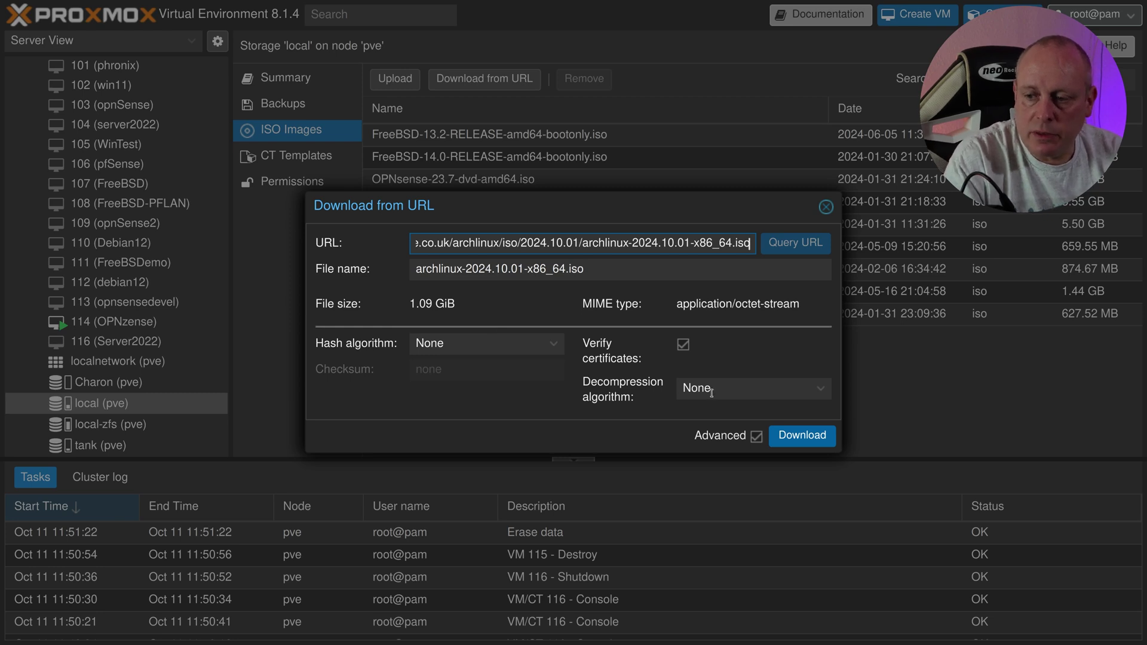
{"action": "left_click", "coordinate": [826, 436]}
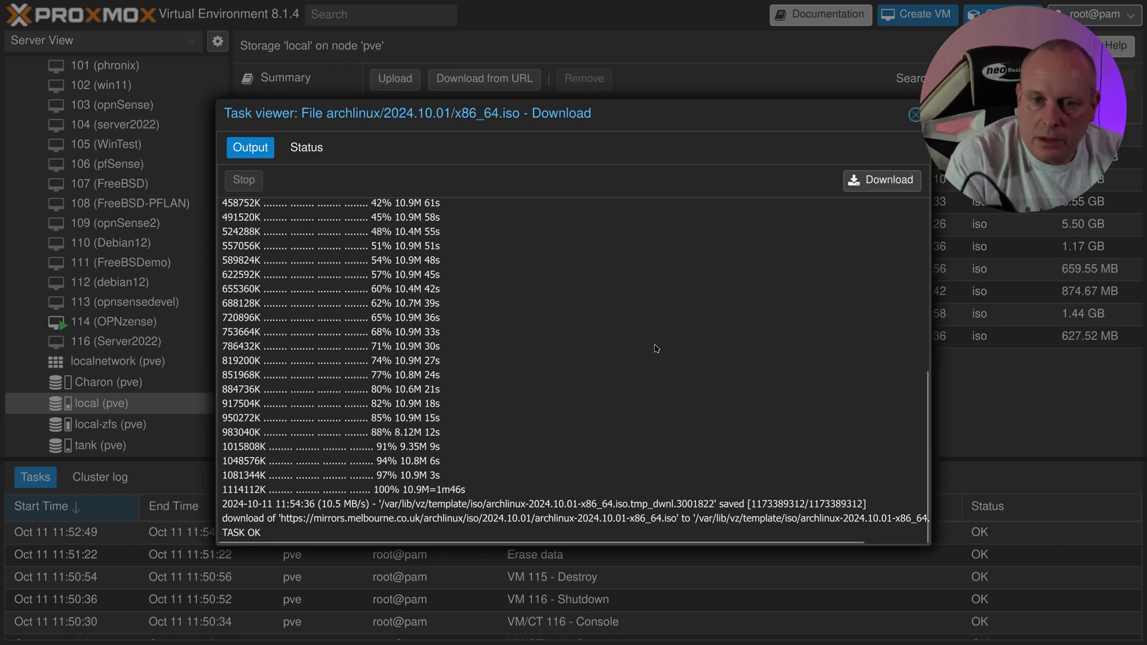
{"action": "left_click", "coordinate": [915, 114]}
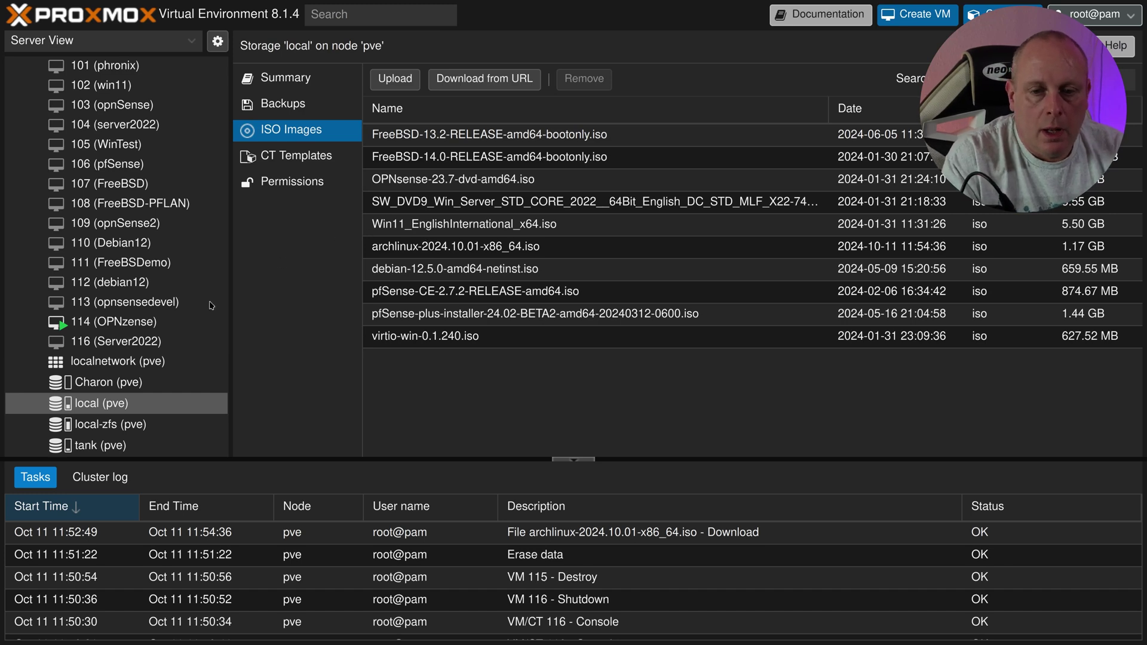
{"action": "scroll", "coordinate": [172, 306], "scroll_direction": "up", "scroll_amount": 2}
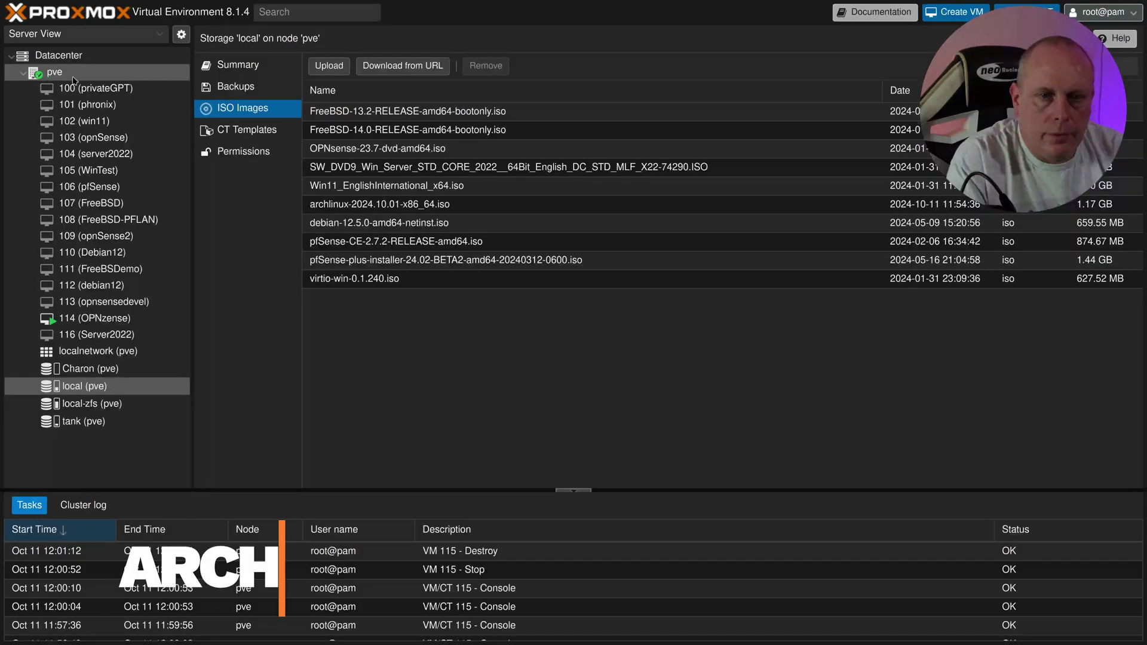
Step: Create new VM 115 named Arch on node pve with archlinux-2024.10.01-x86_64.iso as install ISO
{"action": "right_click", "coordinate": [66, 73]}
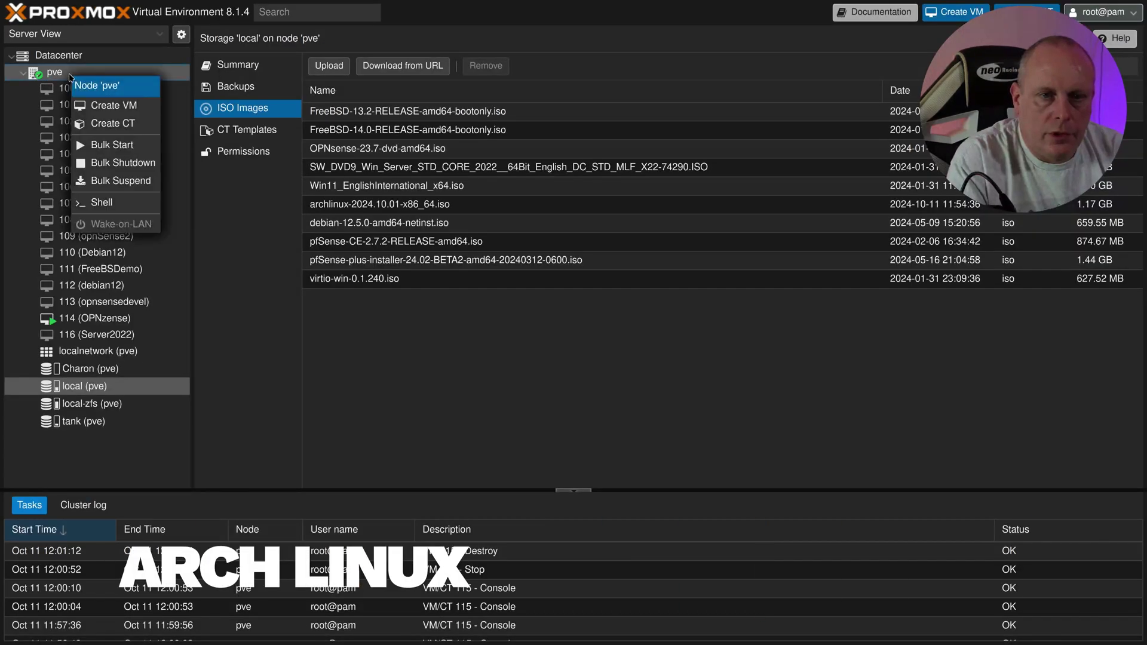
{"action": "left_click", "coordinate": [107, 107]}
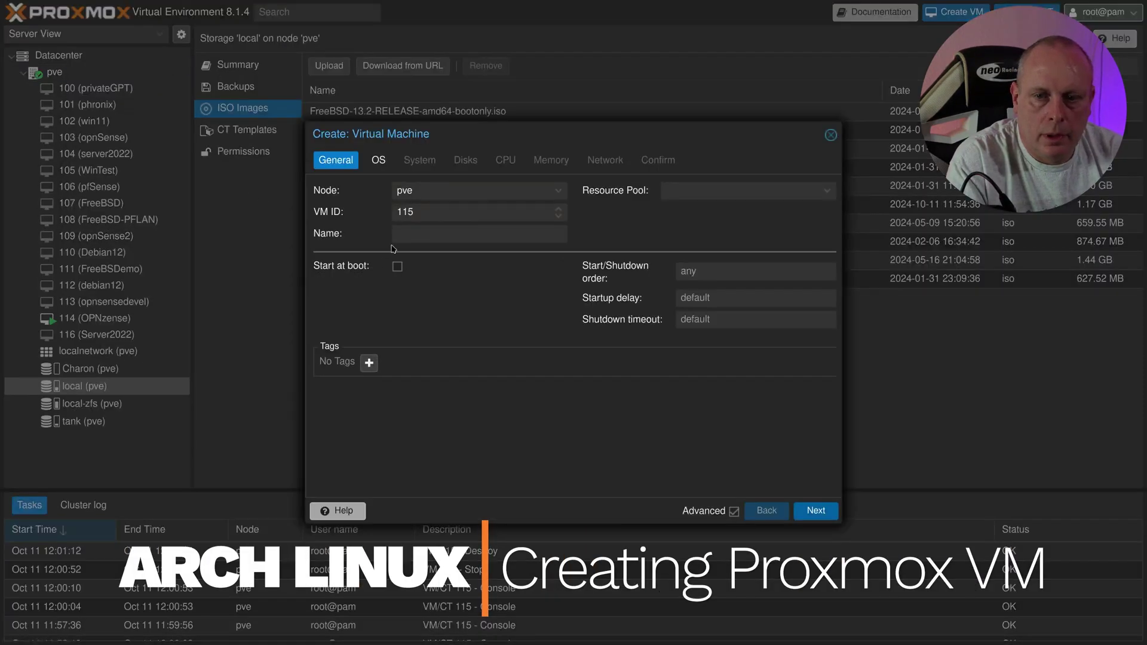
{"action": "left_click", "coordinate": [417, 236]}
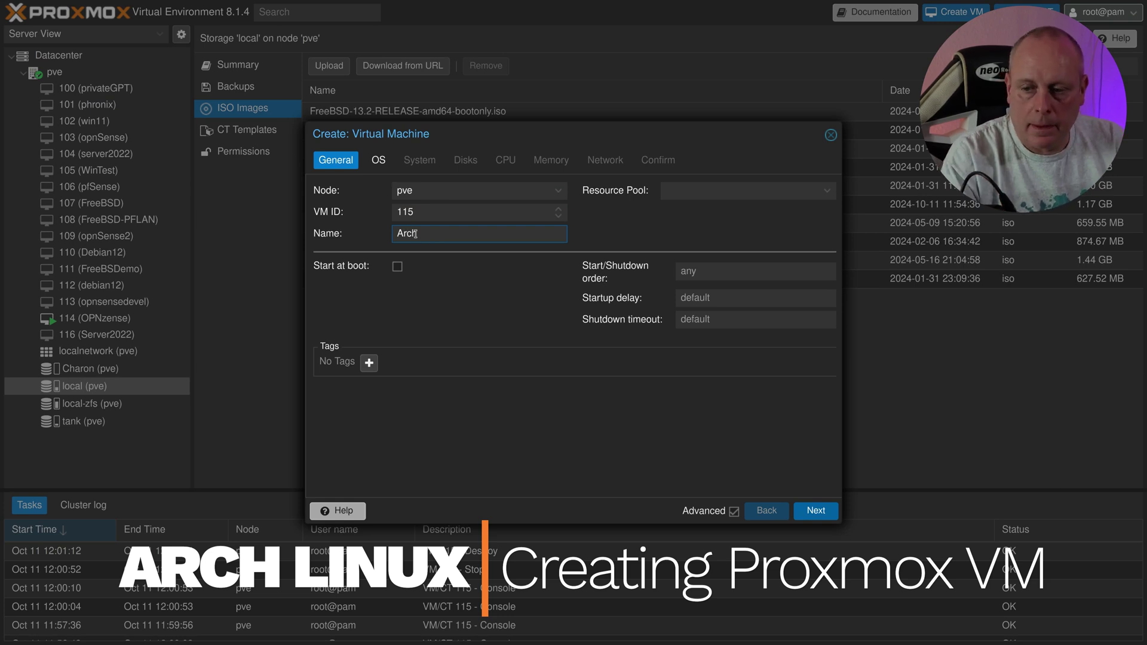
{"action": "left_click", "coordinate": [815, 512]}
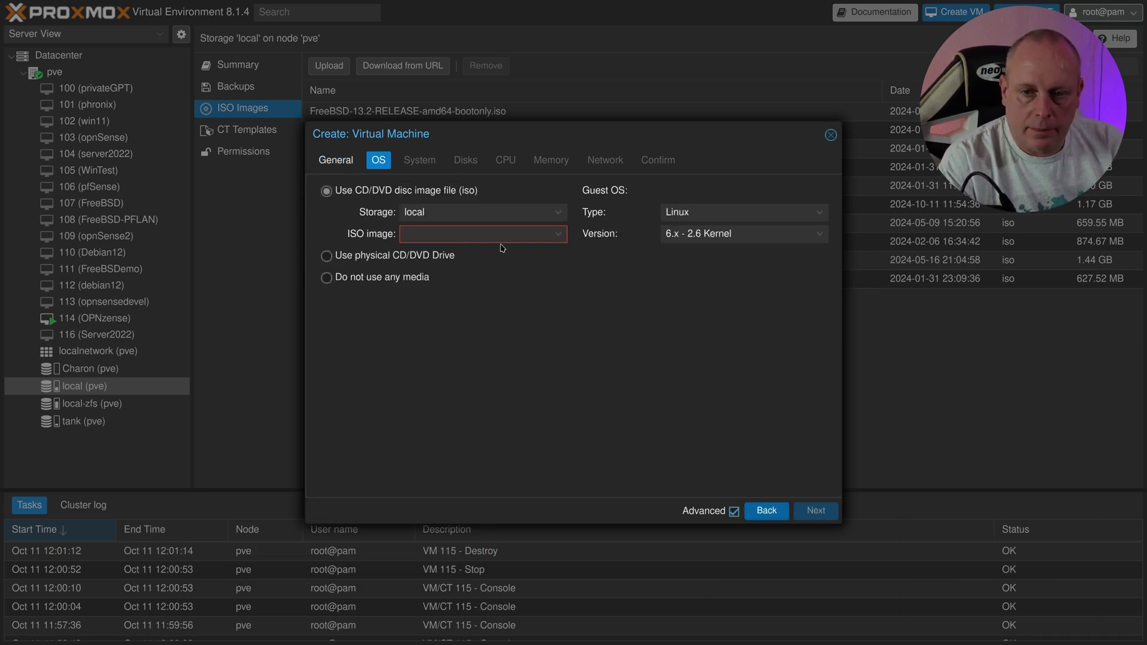
{"action": "left_click", "coordinate": [560, 240]}
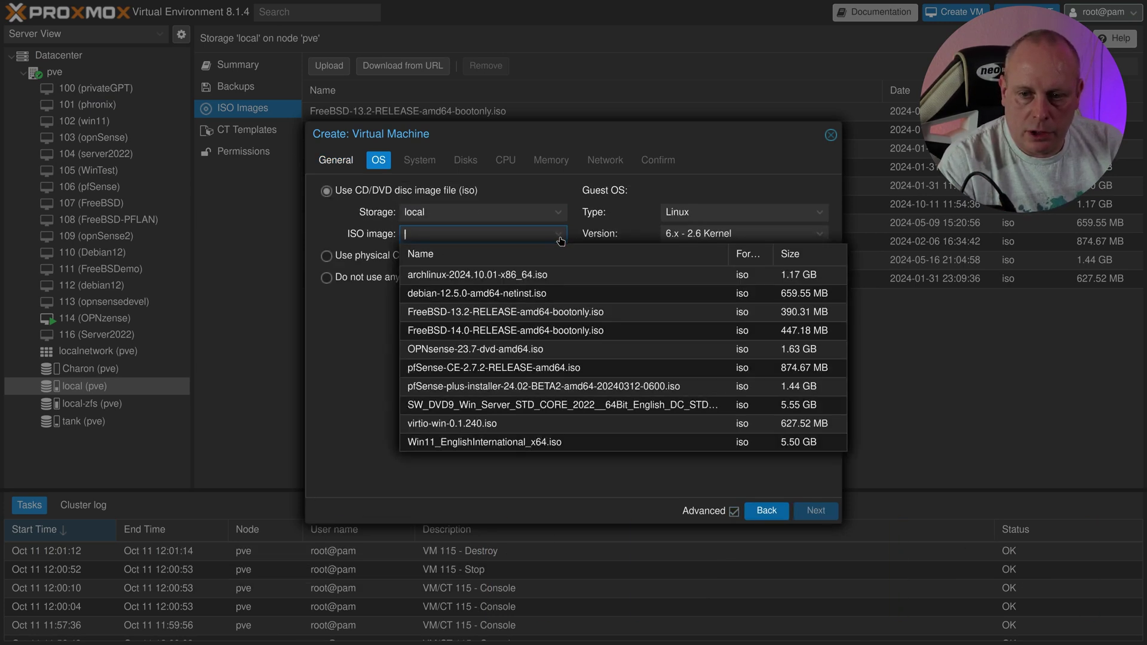
{"action": "left_click", "coordinate": [523, 271]}
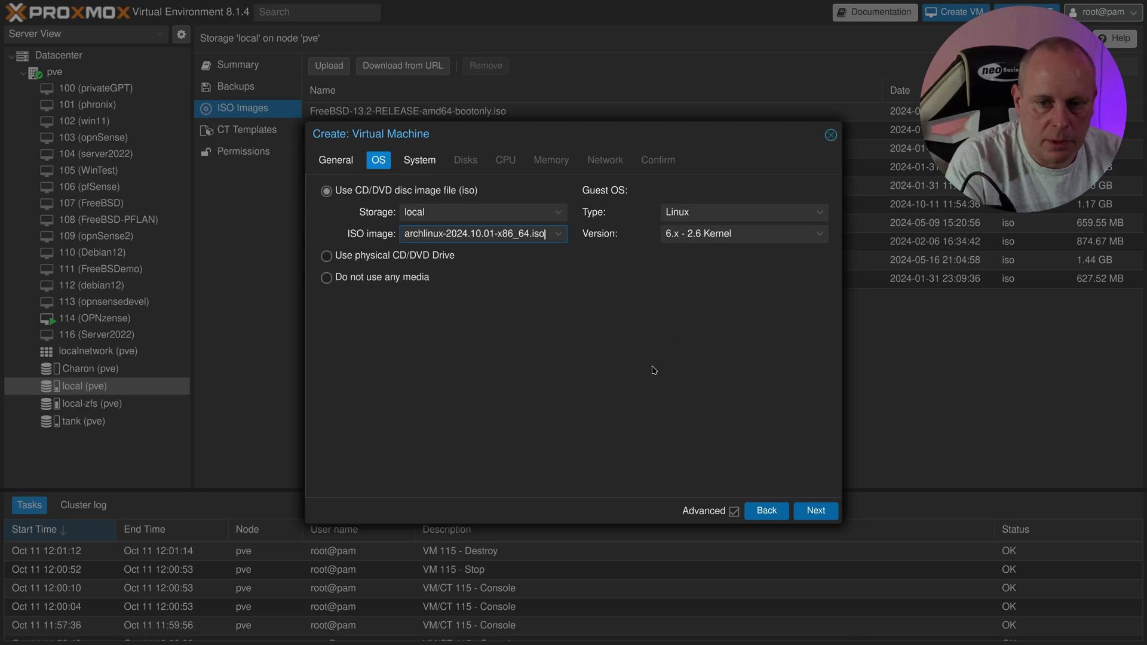
Step: On the System page choose VirtIO-GPU, OVMF (UEFI) with EFI disk on tank, and enable Qemu Agent
{"action": "left_click", "coordinate": [816, 510]}
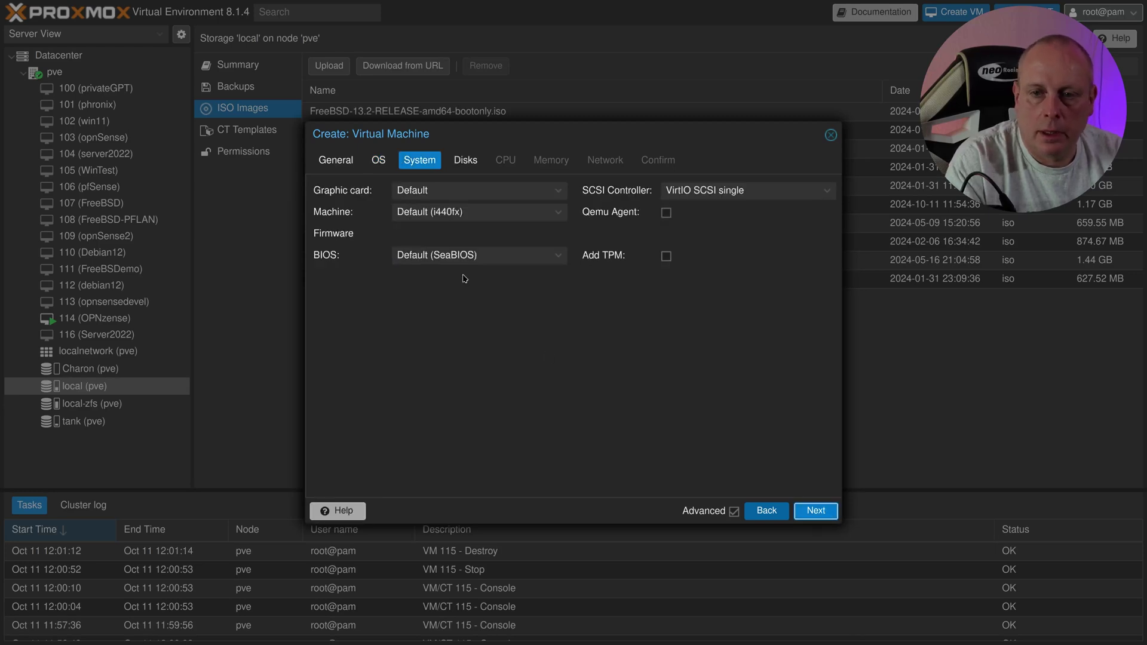
{"action": "left_click", "coordinate": [472, 192]}
{"action": "scroll", "coordinate": [490, 385], "scroll_direction": "down", "scroll_amount": 1}
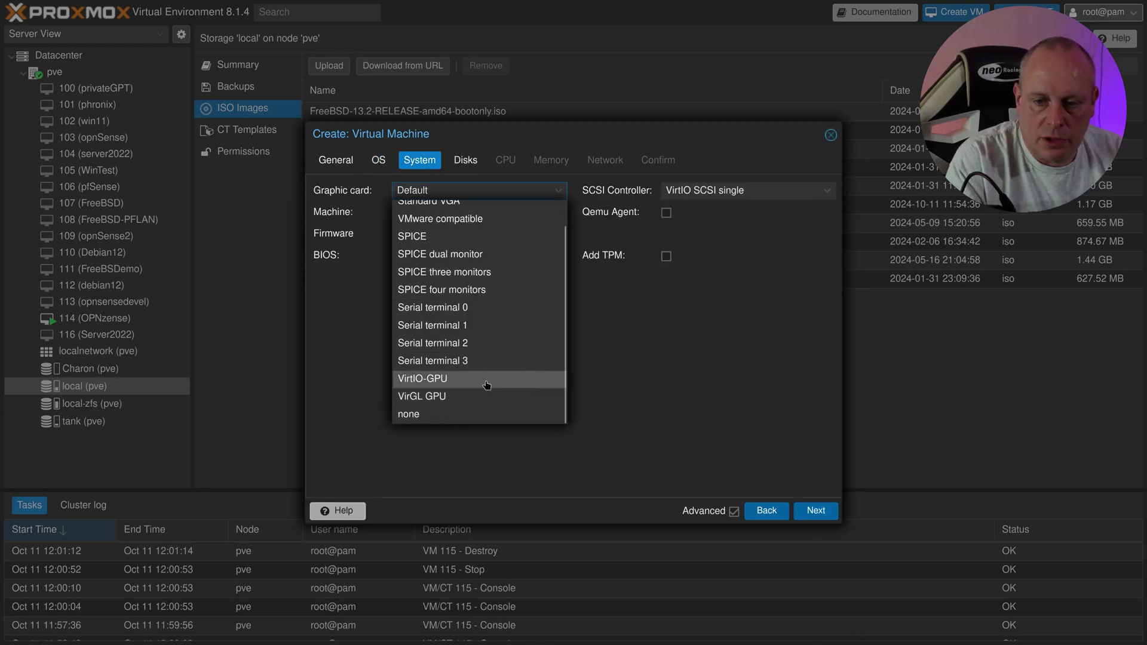
{"action": "left_click", "coordinate": [487, 382]}
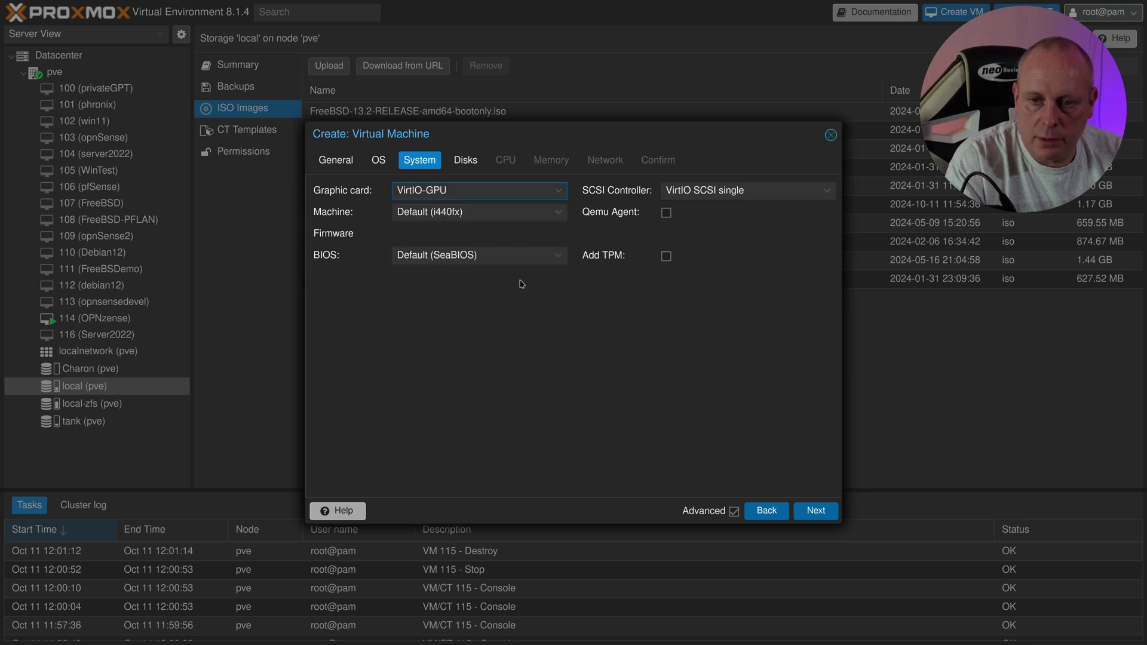
{"action": "left_click", "coordinate": [544, 260]}
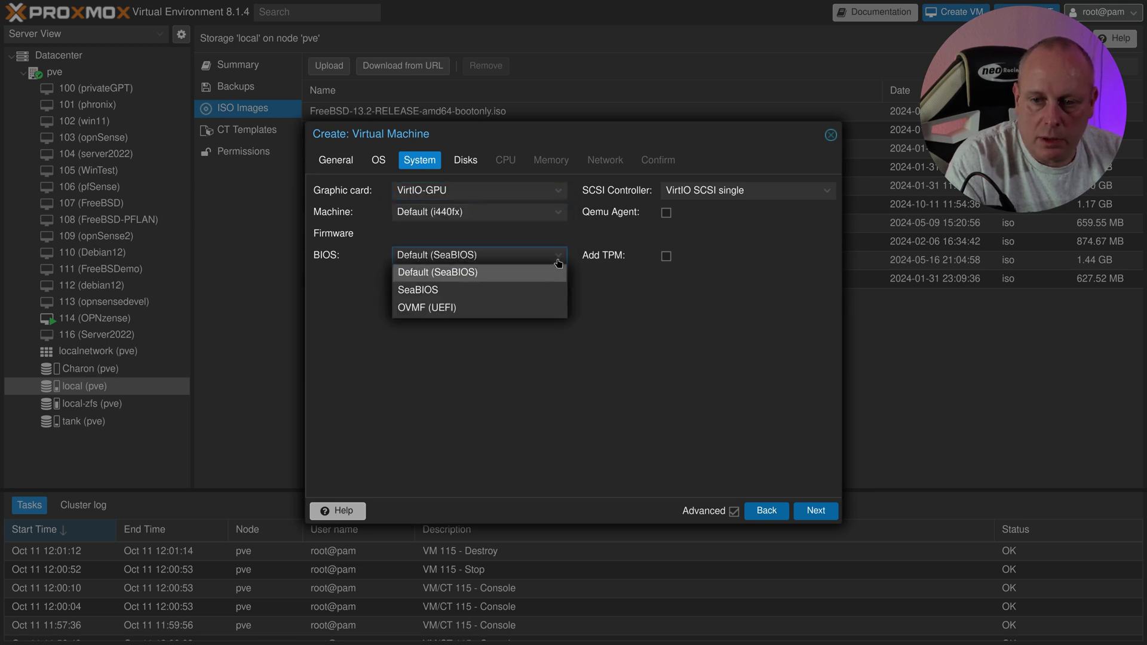
{"action": "left_click", "coordinate": [476, 309]}
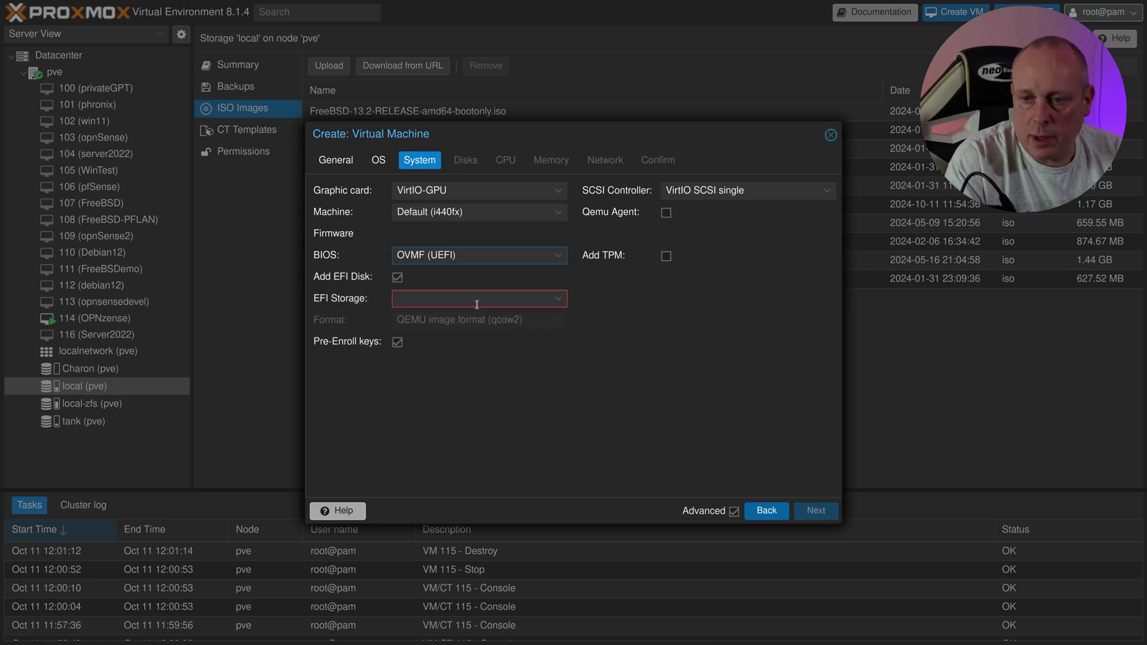
{"action": "left_click", "coordinate": [537, 300]}
{"action": "left_click", "coordinate": [455, 373]}
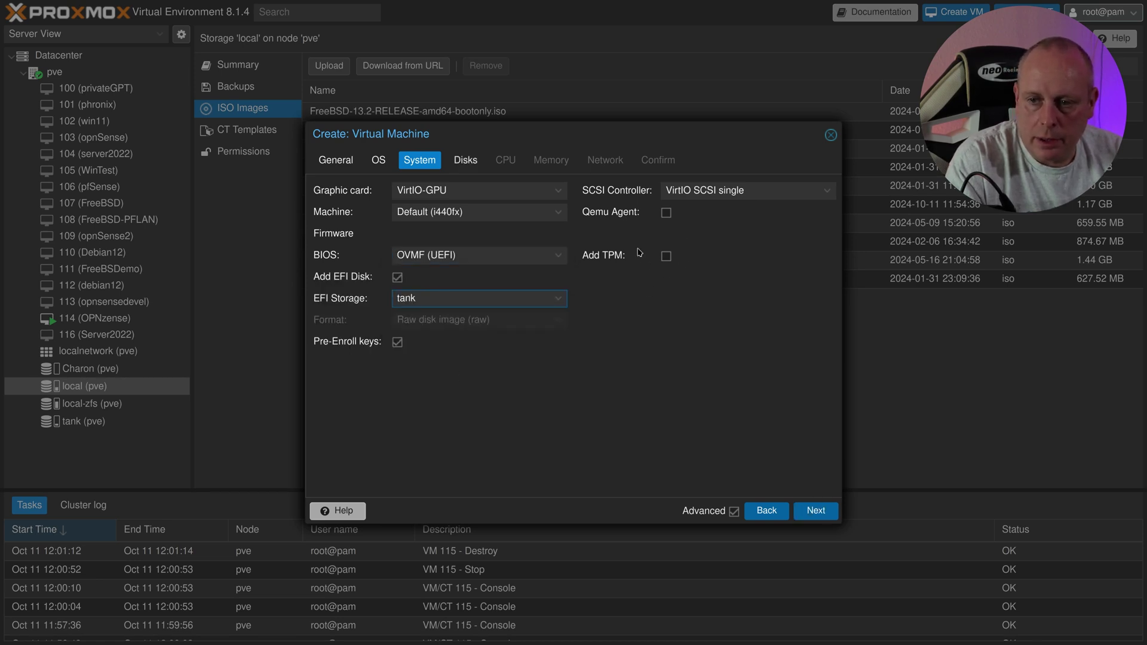
{"action": "left_click", "coordinate": [665, 213]}
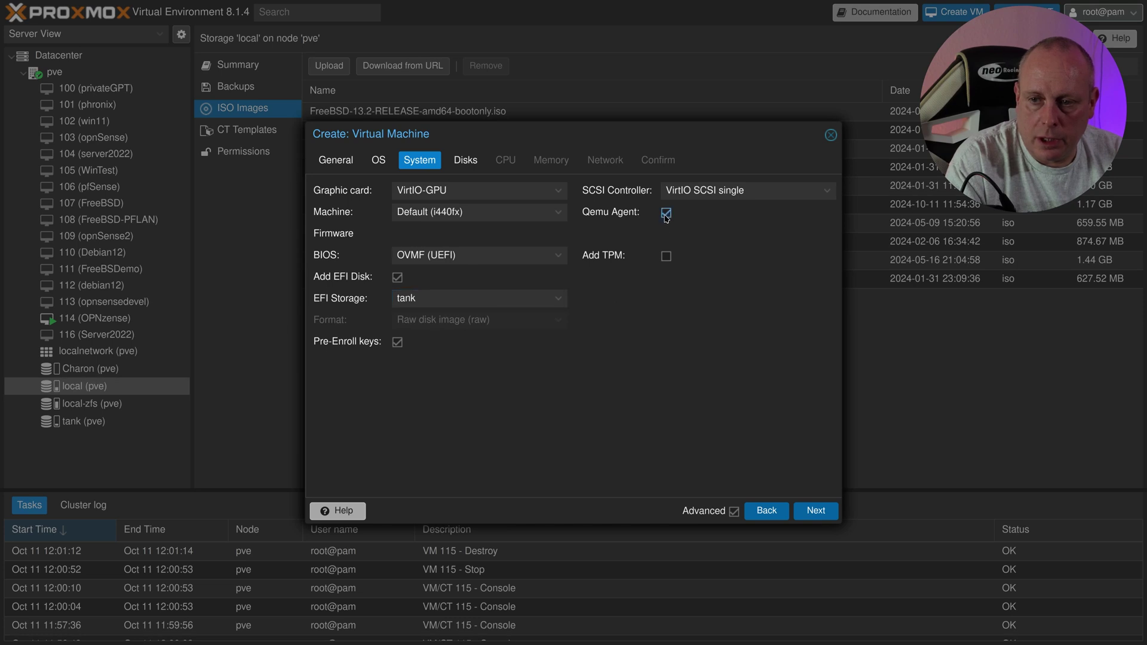
Step: Keep the 32 GiB disk, set 2 cores, and give 4096 MiB memory with ballooning disabled
{"action": "left_click", "coordinate": [811, 509]}
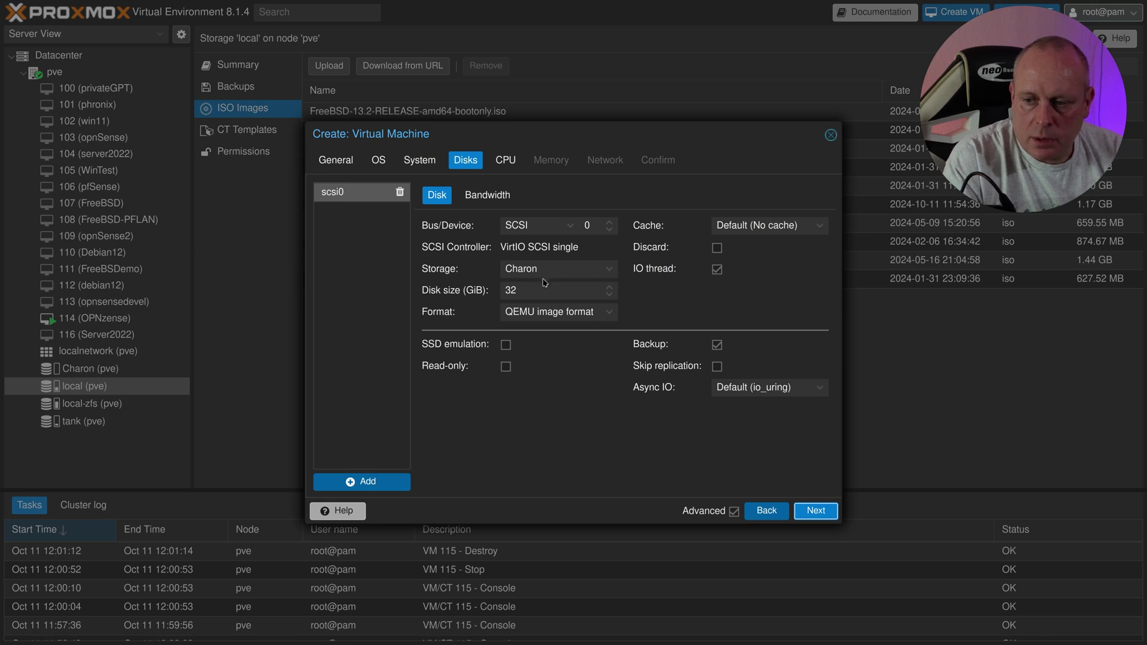
{"action": "left_click", "coordinate": [810, 509]}
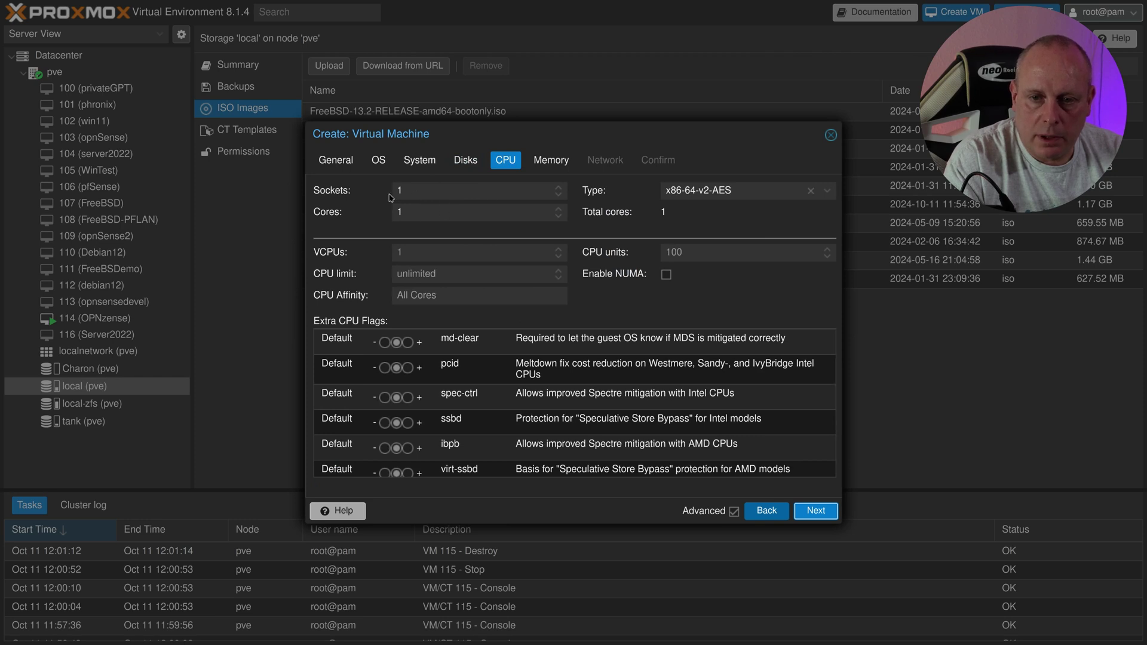
{"action": "left_click", "coordinate": [558, 210]}
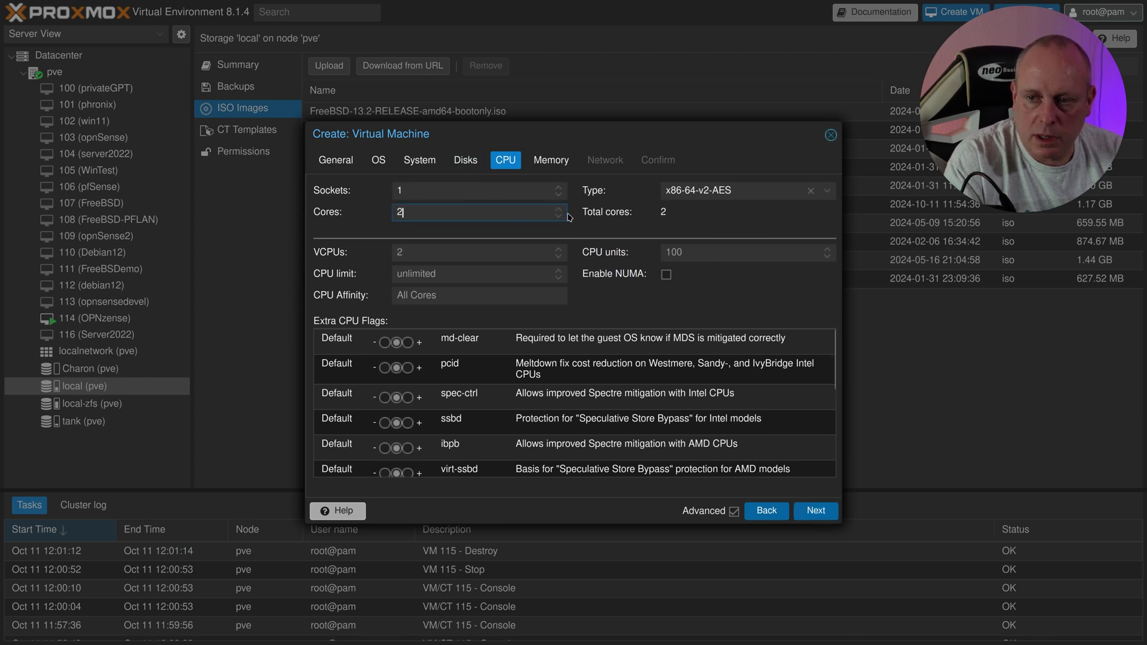
{"action": "left_click", "coordinate": [815, 511]}
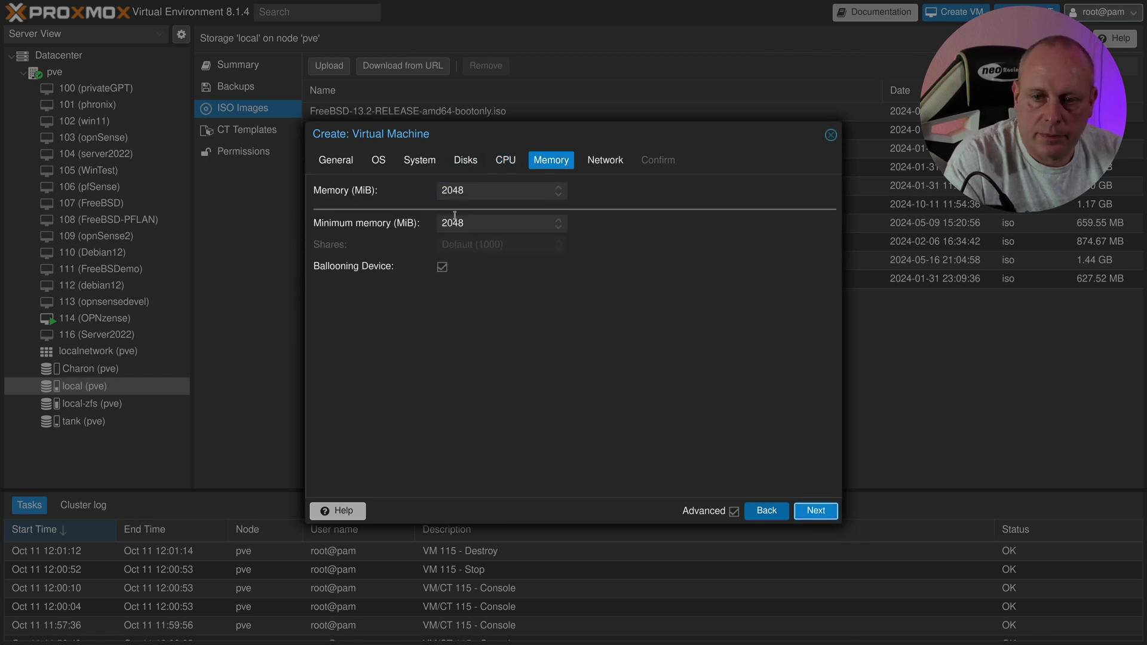
{"action": "left_click", "coordinate": [442, 267]}
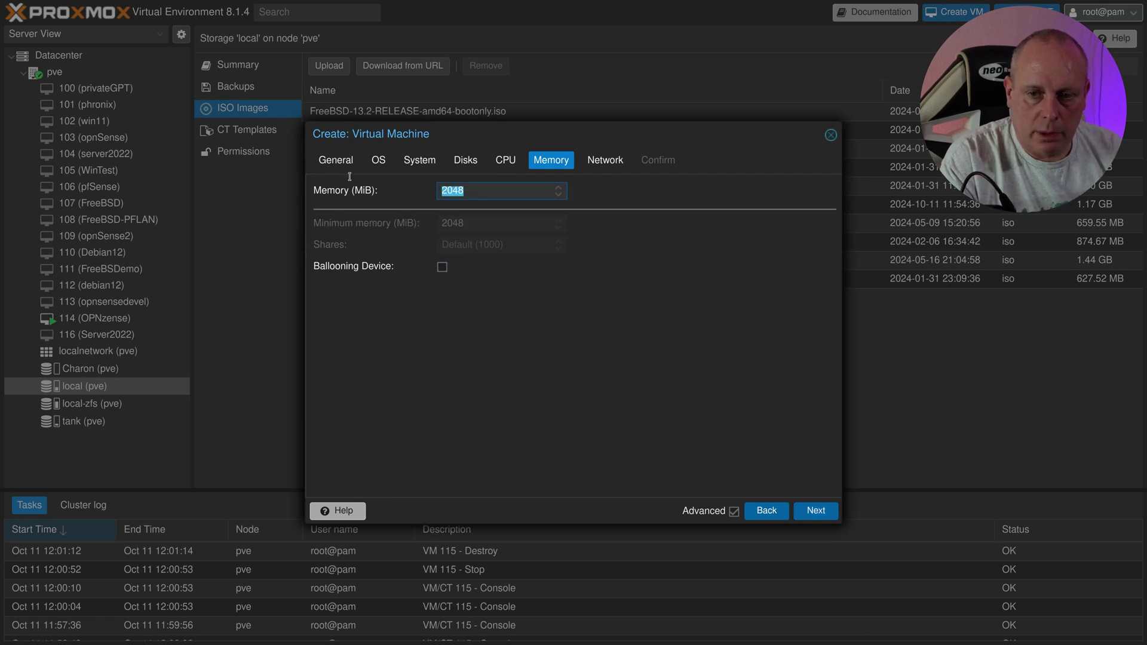
{"action": "type", "text": "409"}
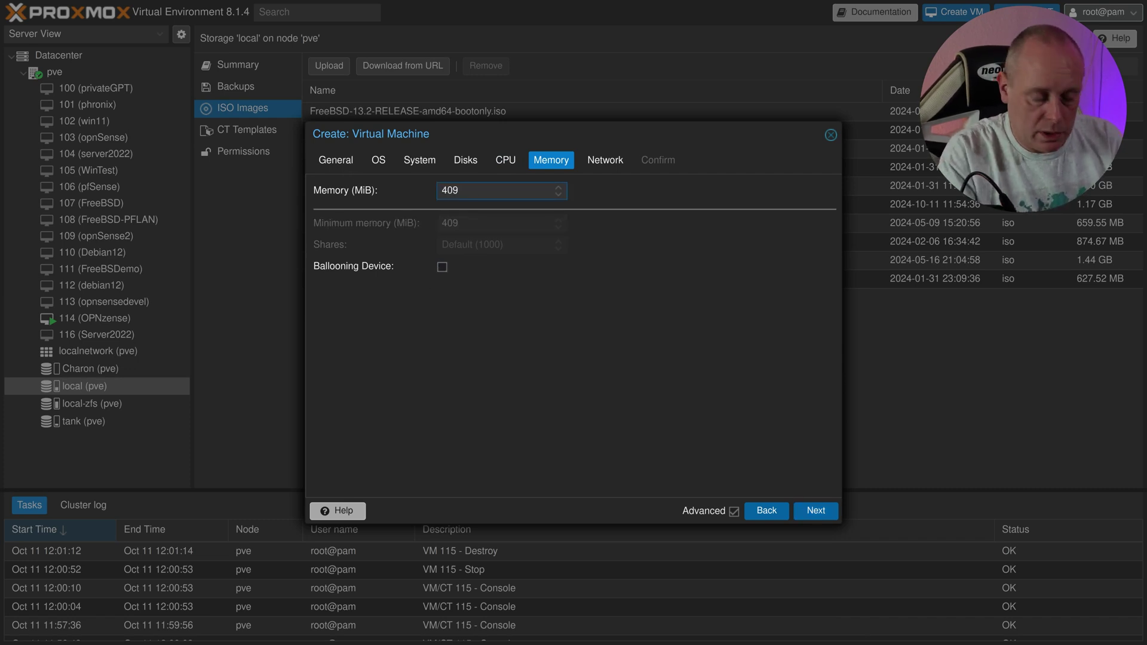
{"action": "type", "text": "6"}
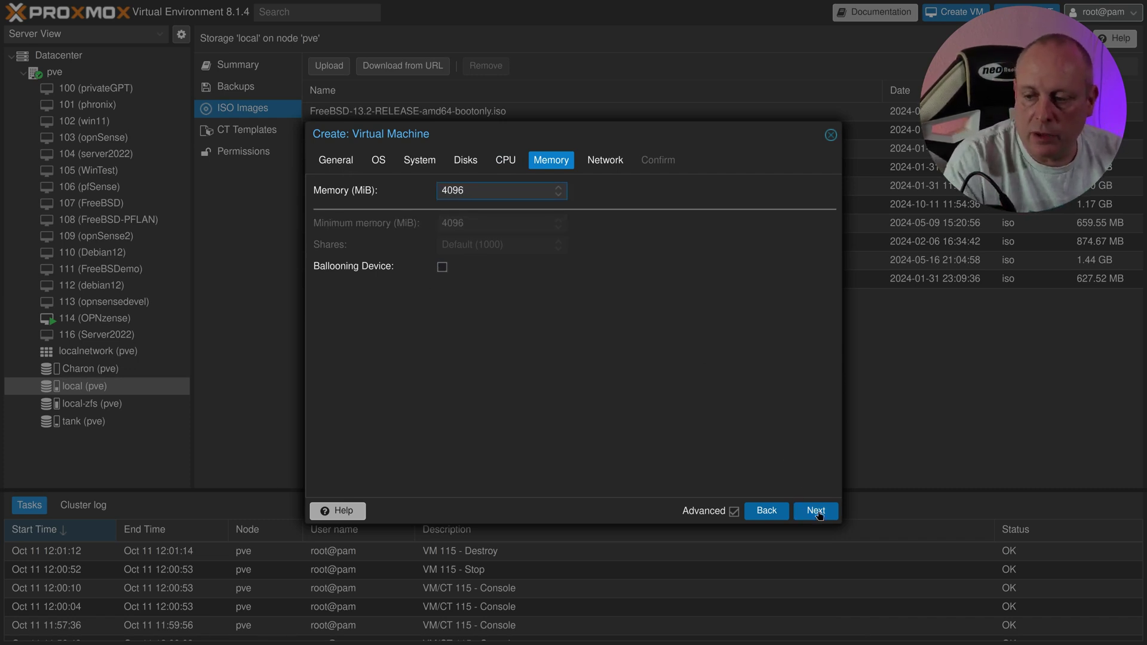
{"action": "left_click", "coordinate": [815, 511]}
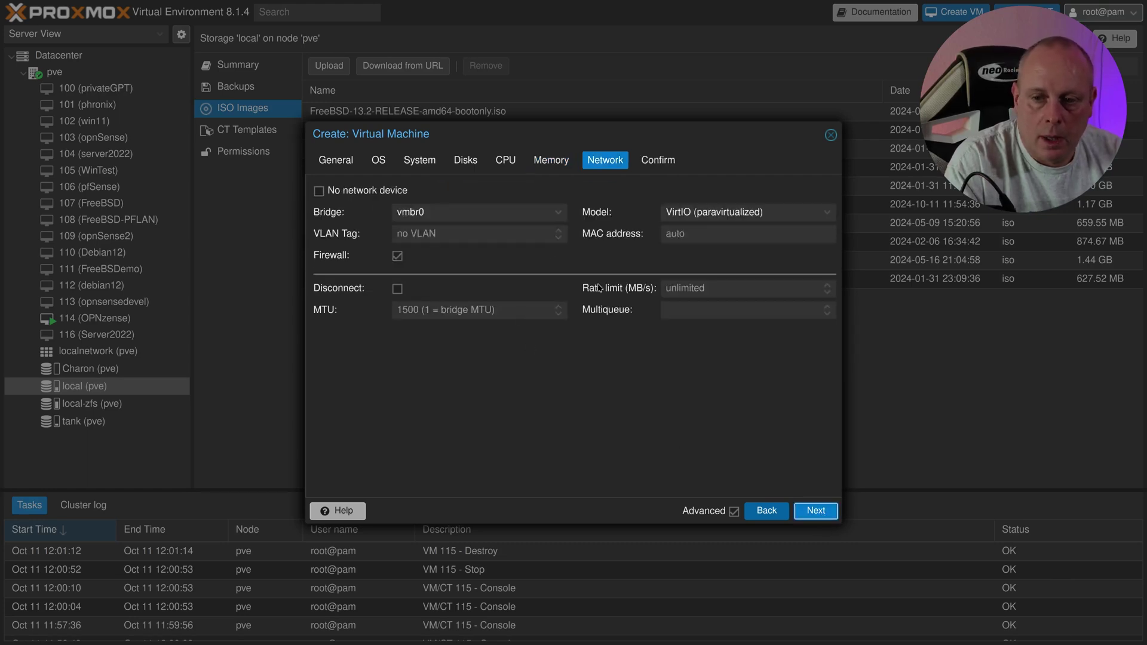
Step: Finish creating VM 115 (Arch), then start it from its Console view
{"action": "left_click", "coordinate": [816, 512]}
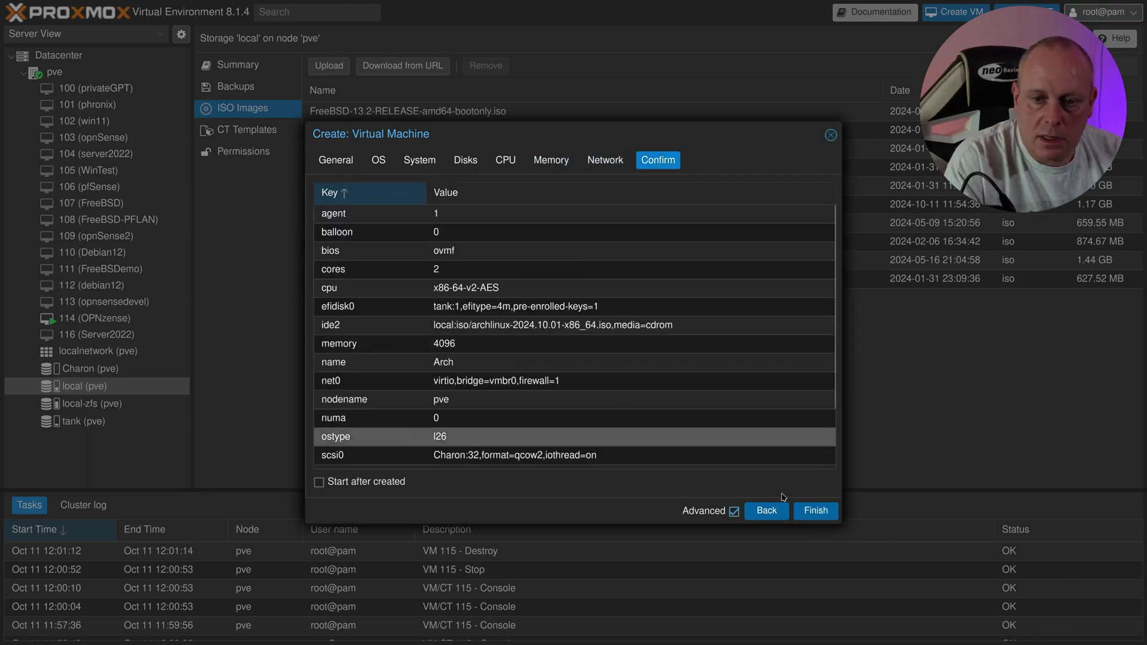
{"action": "left_click", "coordinate": [816, 511]}
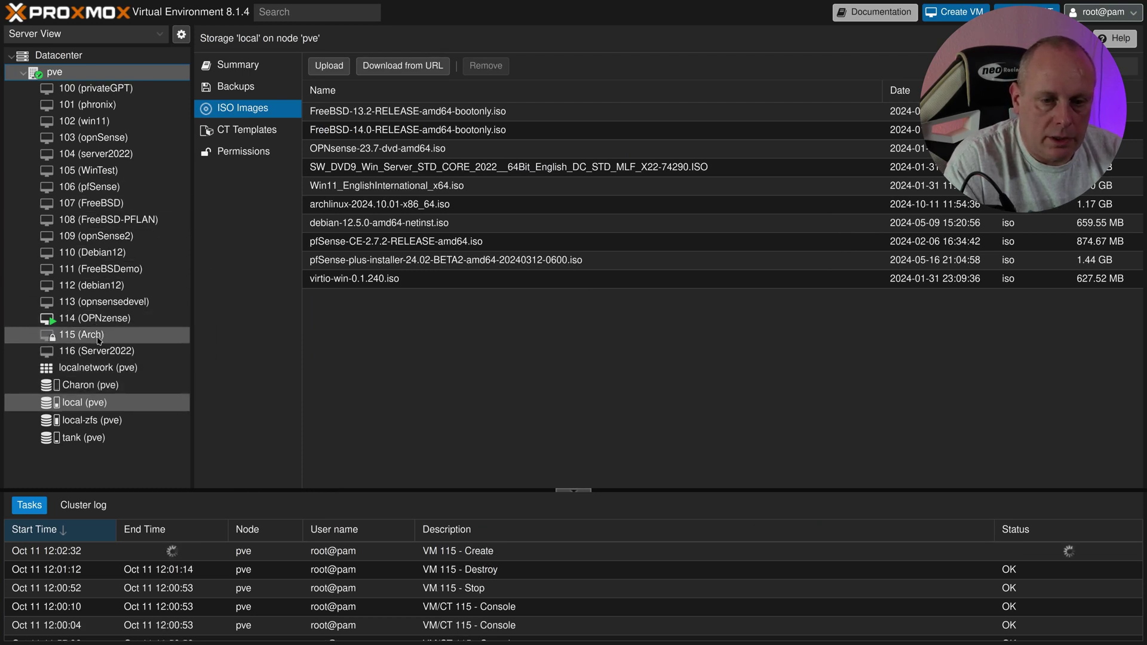
{"action": "left_click", "coordinate": [99, 340]}
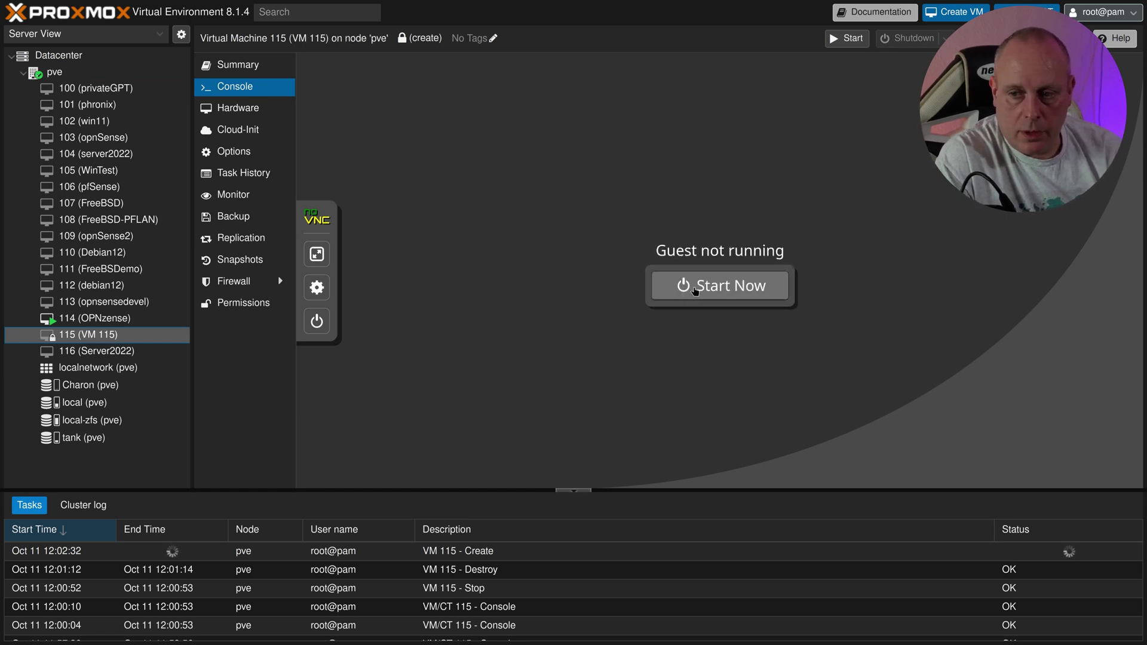
{"action": "left_click", "coordinate": [695, 289]}
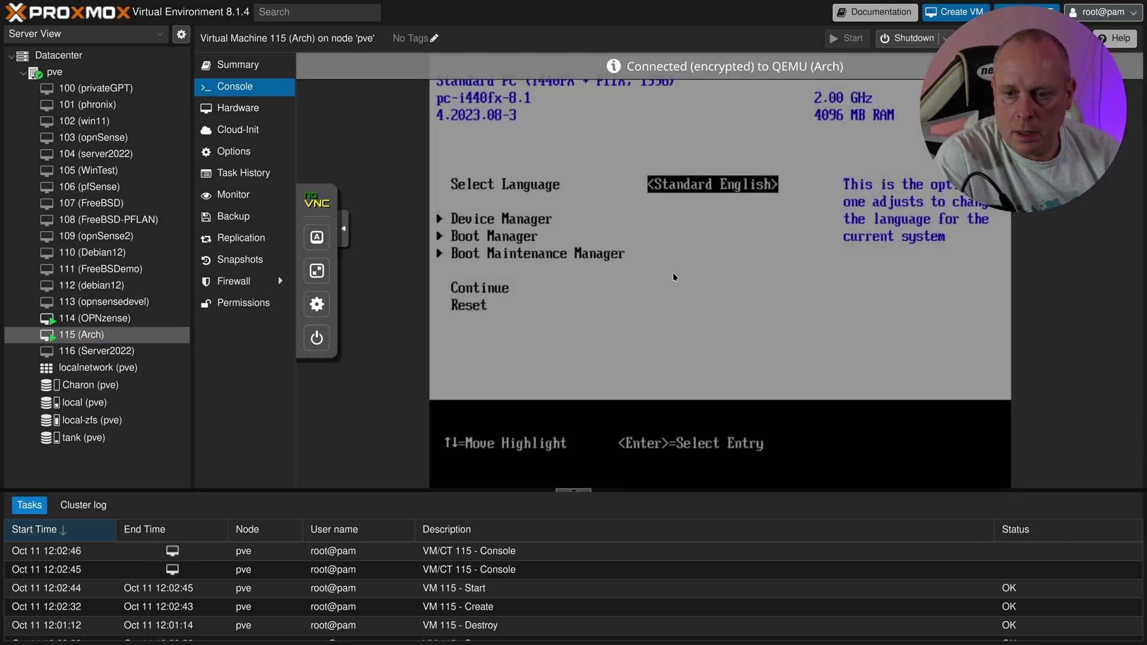
Step: Turn off Attempt Secure Boot in the UEFI Device Manager and save the change
{"action": "key", "text": "Down"}
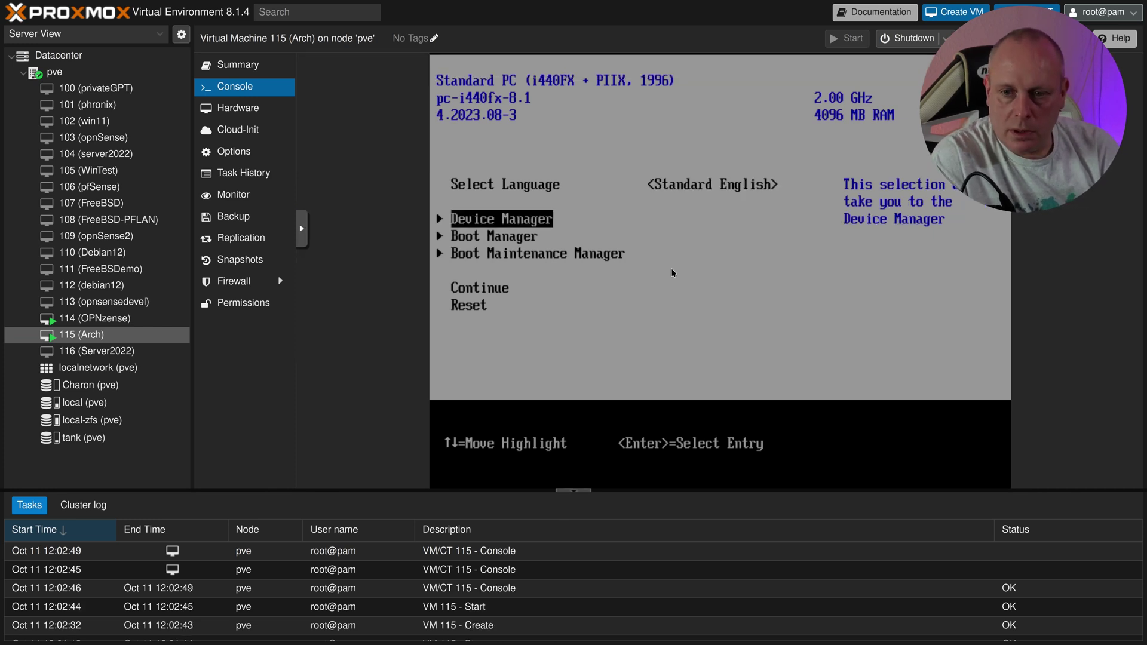
{"action": "key", "text": "Return"}
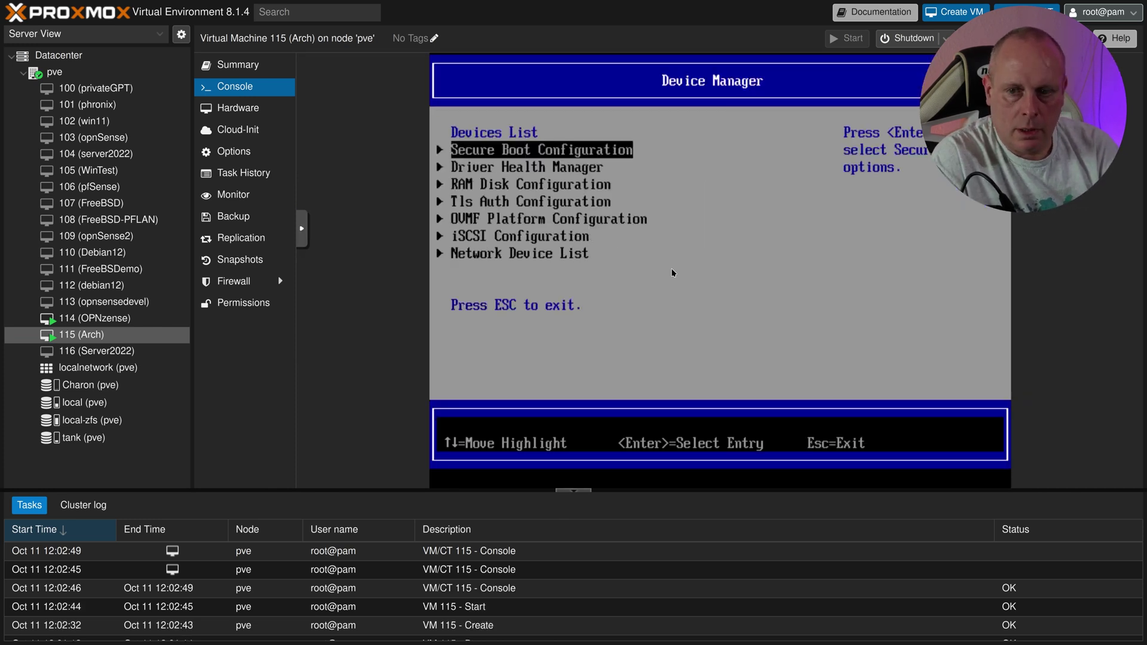
{"action": "key", "text": "Return"}
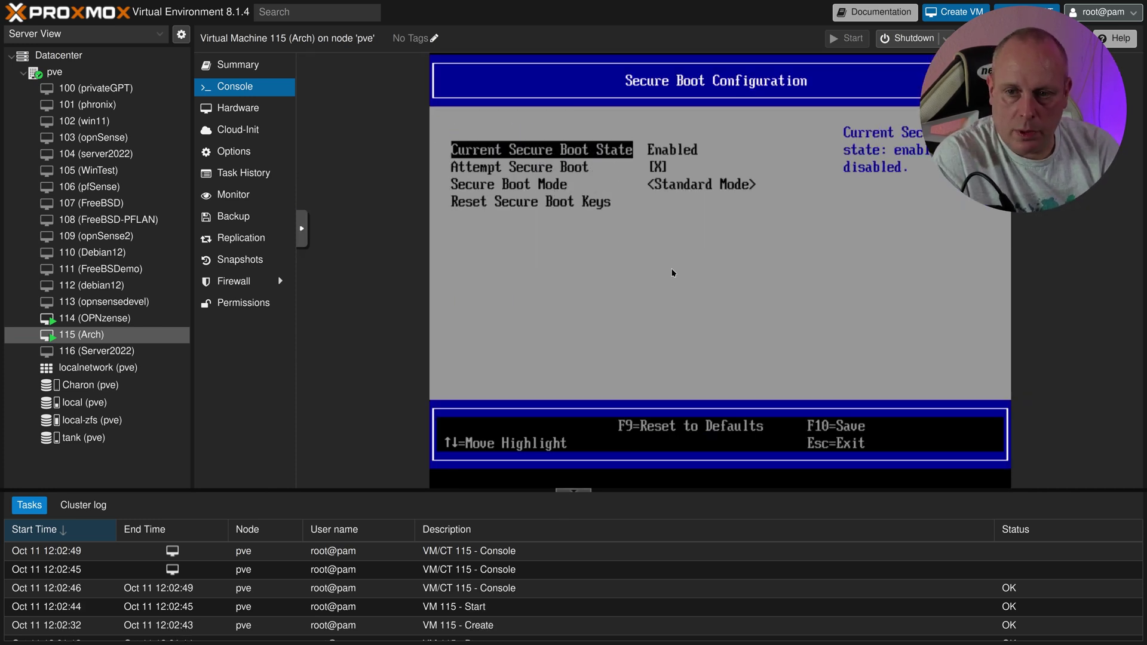
{"action": "key", "text": "Down"}
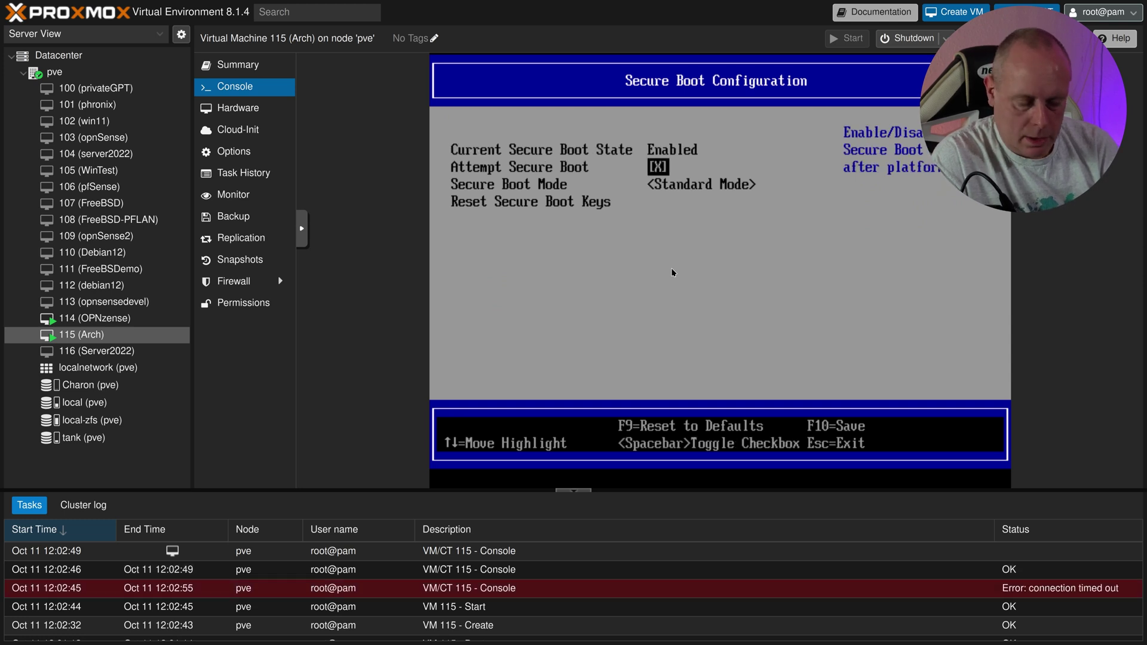
{"action": "key", "text": "space"}
{"action": "key", "text": "Return"}
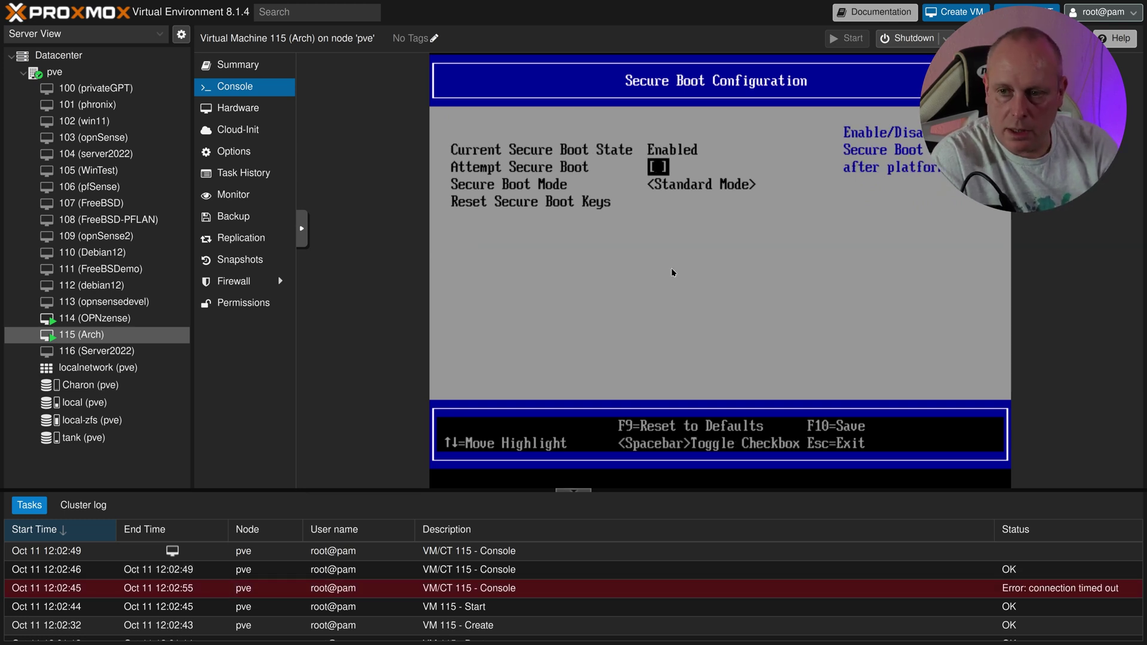
{"action": "key", "text": "F10"}
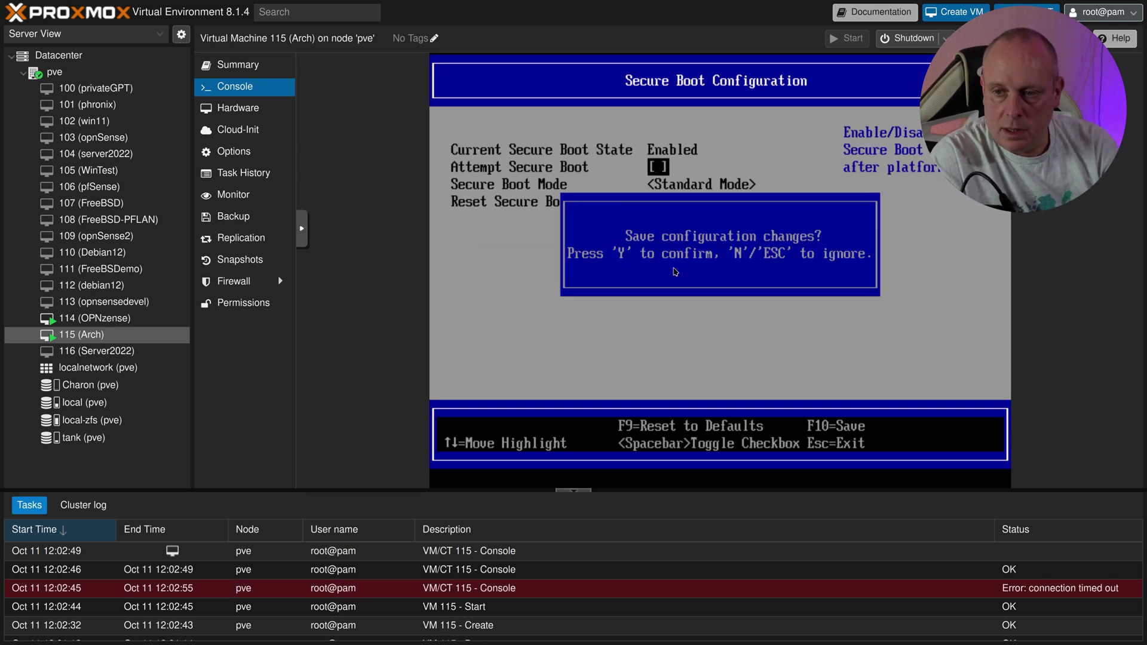
{"action": "key", "text": "y"}
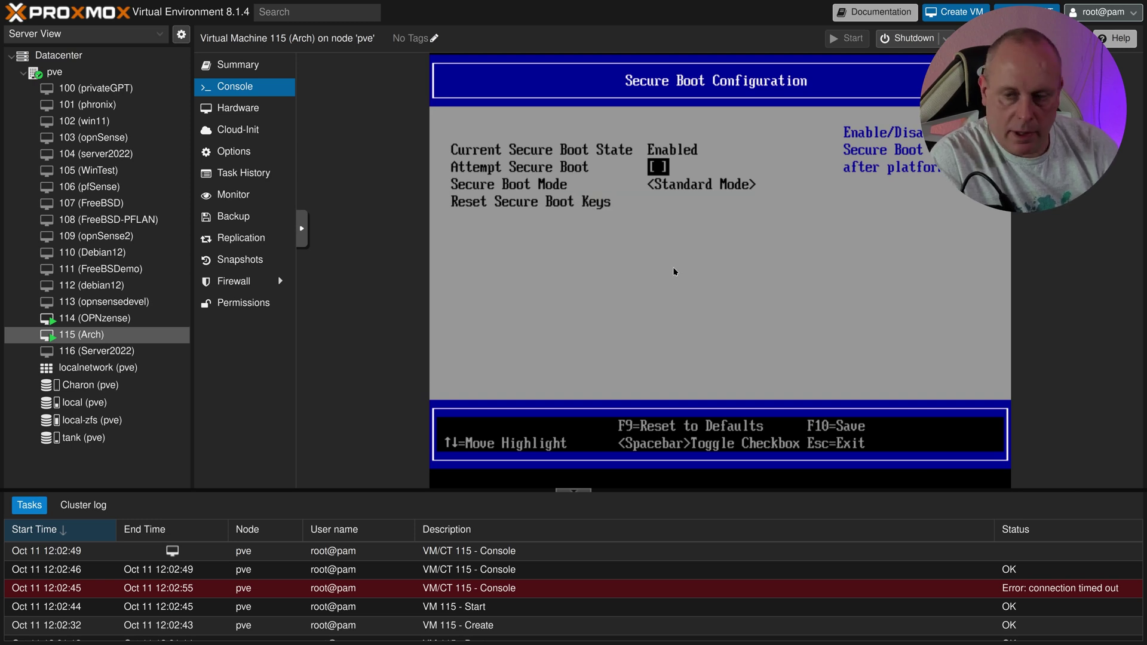
Step: Exit to the firmware main menu and choose Reset to reboot the VM
{"action": "key", "text": "Escape"}
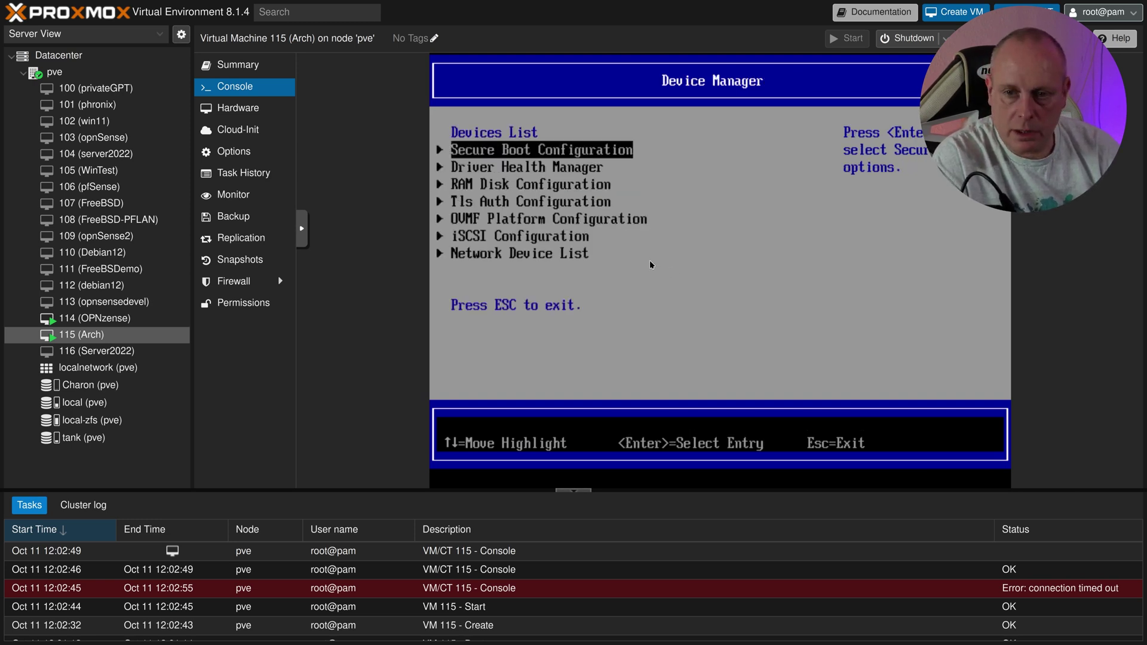
{"action": "key", "text": "Escape"}
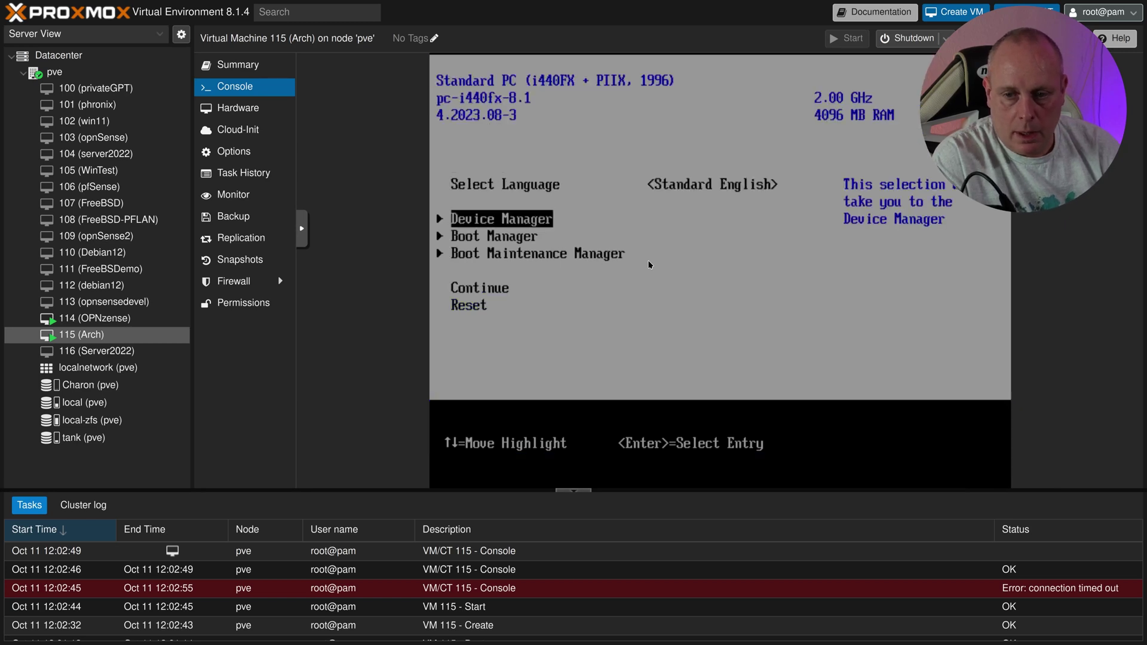
{"action": "key", "text": "Down"}
{"action": "key", "text": "Down"}
{"action": "key", "text": "Down"}
{"action": "key", "text": "Down"}
{"action": "key", "text": "Return"}
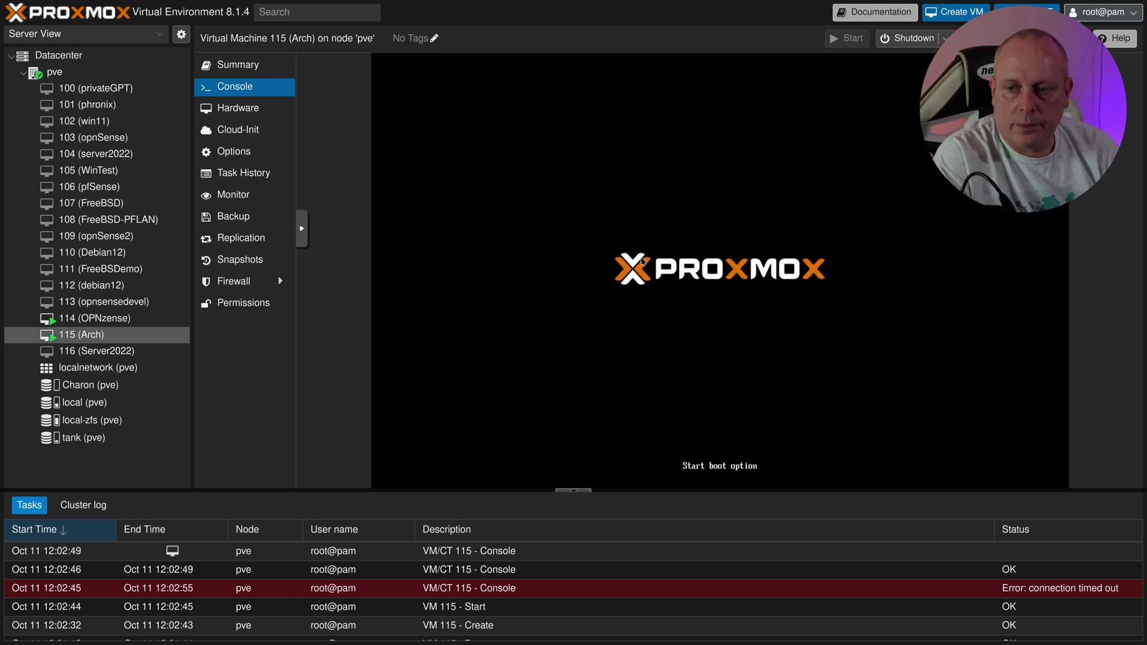
Step: Collapse the Tasks panel and boot 'Arch Linux install medium (x86_64, UEFI)' from the boot menu
{"action": "left_click", "coordinate": [585, 492]}
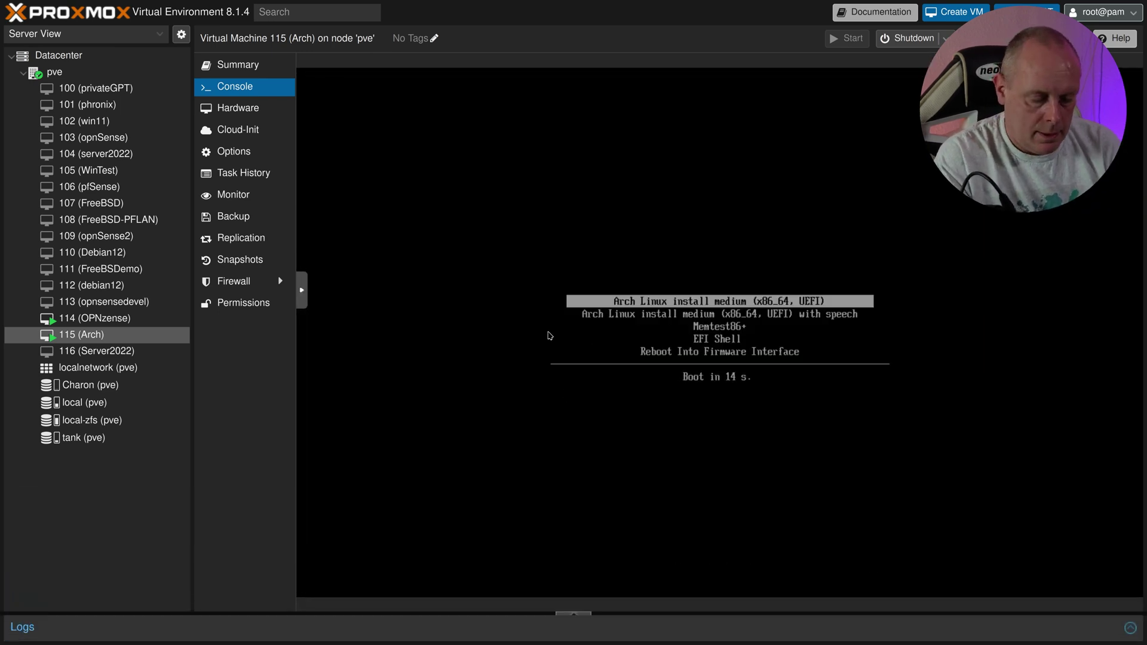
{"action": "key", "text": "Up"}
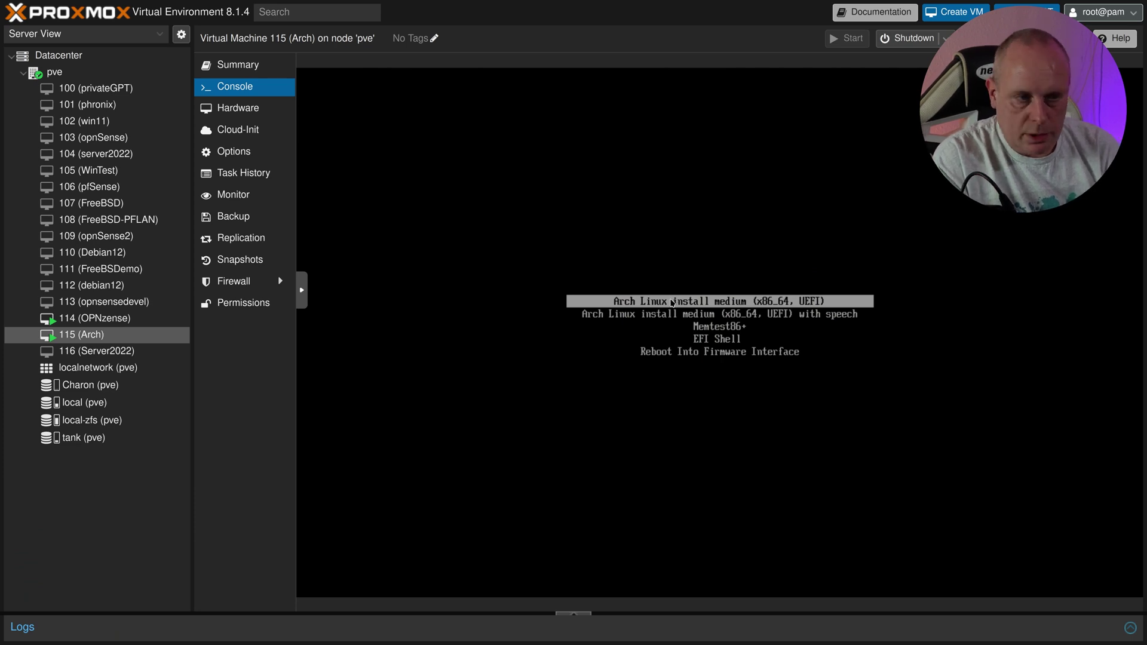
{"action": "key", "text": "Return"}
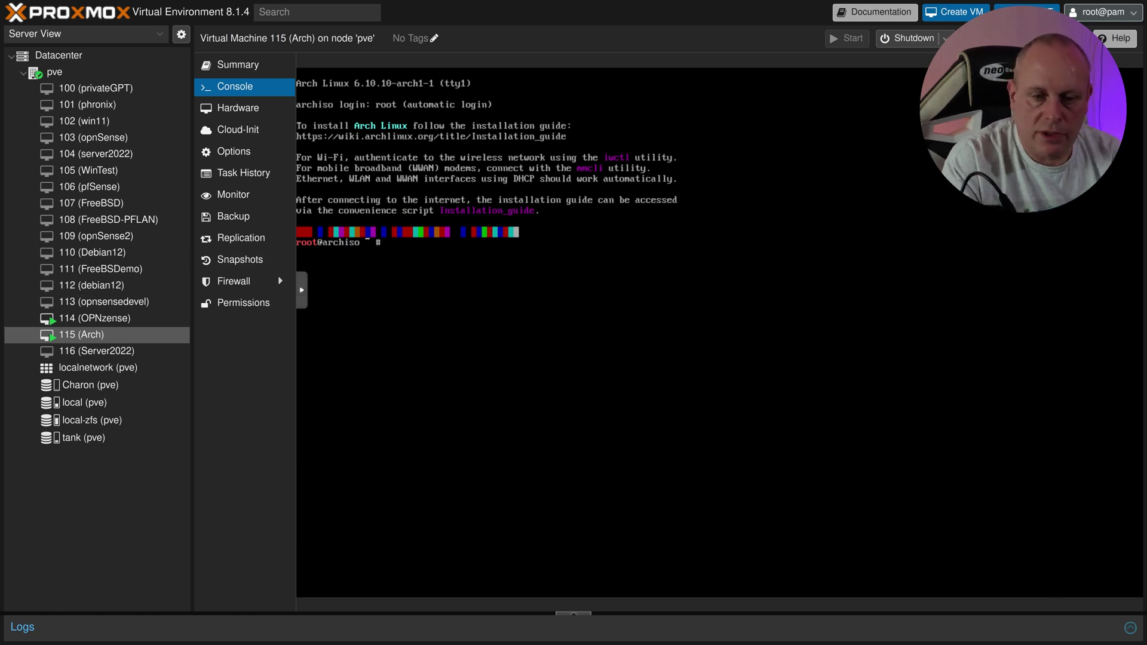
Step: Exit full-screen and run 'ip a' to check ens18's DHCP address
{"action": "key", "text": "F11"}
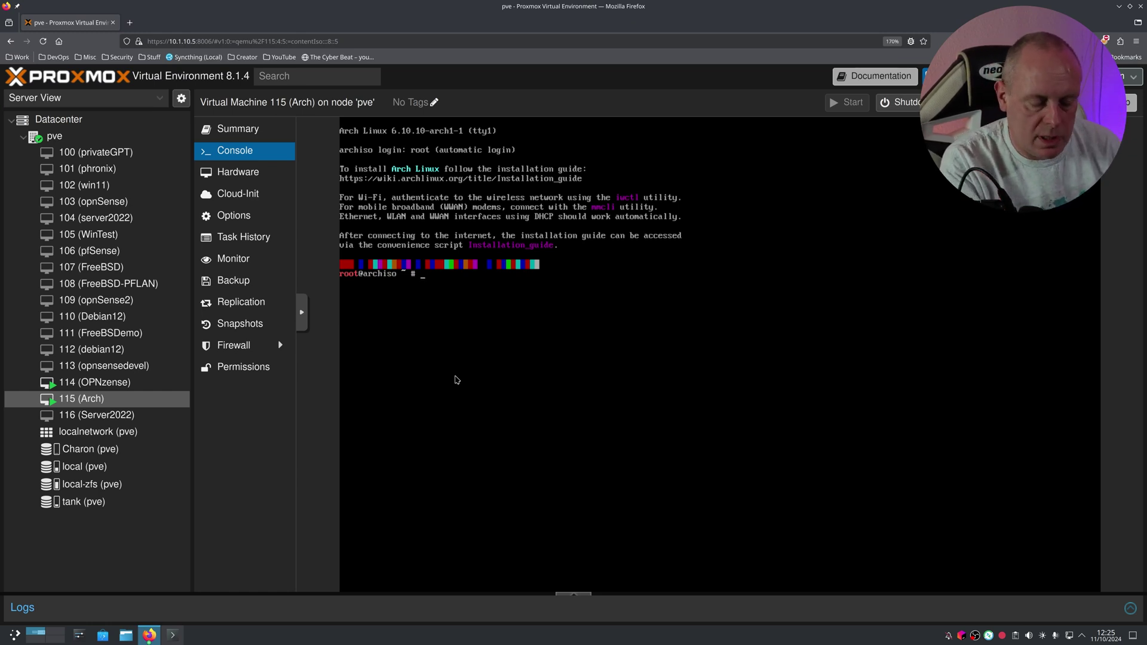
{"action": "type", "text": "ip"}
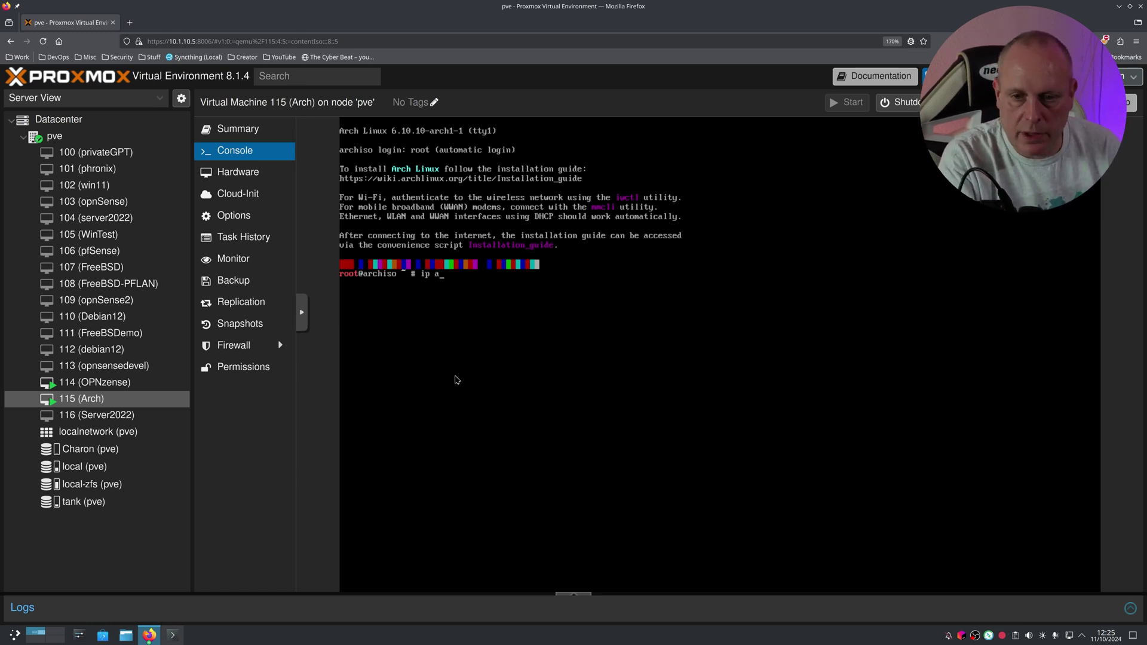
{"action": "type", "text": " a"}
{"action": "key", "text": "Return"}
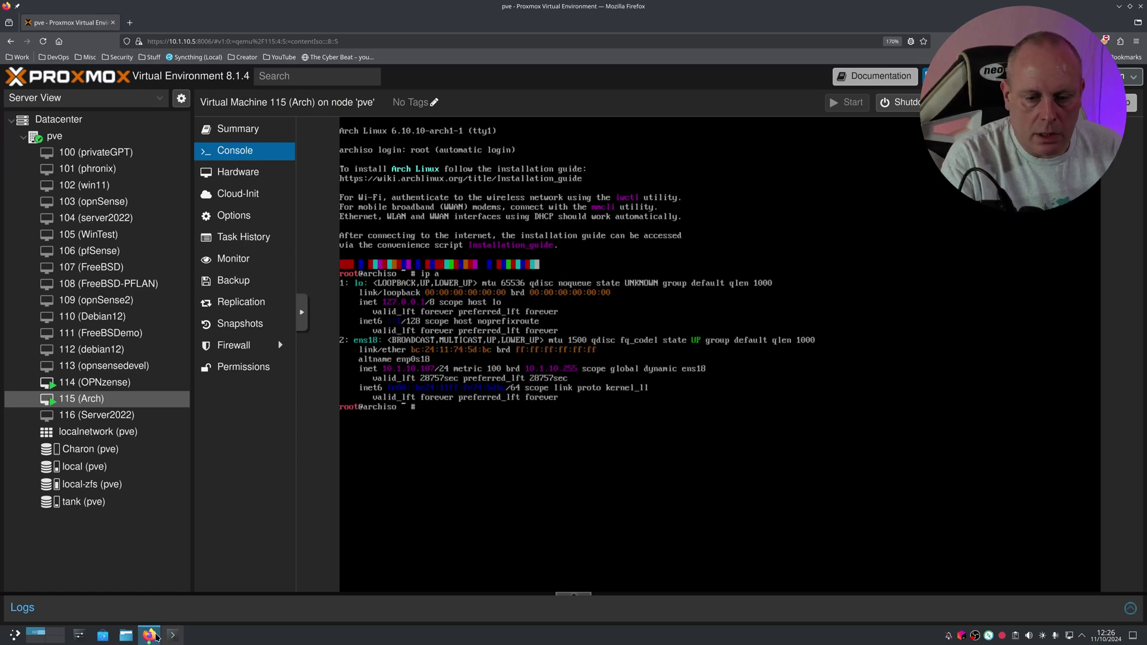
Step: Run passwd in the VM console and enter the new root password twice
{"action": "left_click", "coordinate": [172, 635]}
{"action": "type", "text": "s"}
{"action": "key", "text": "BackSpace"}
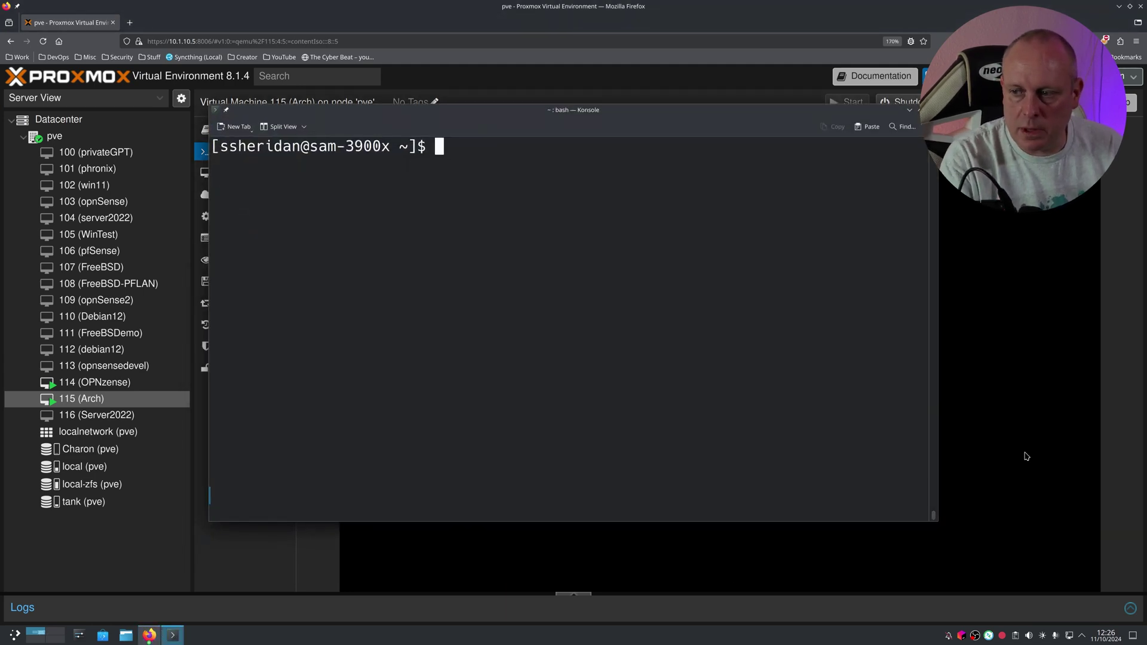
{"action": "left_click", "coordinate": [1024, 452]}
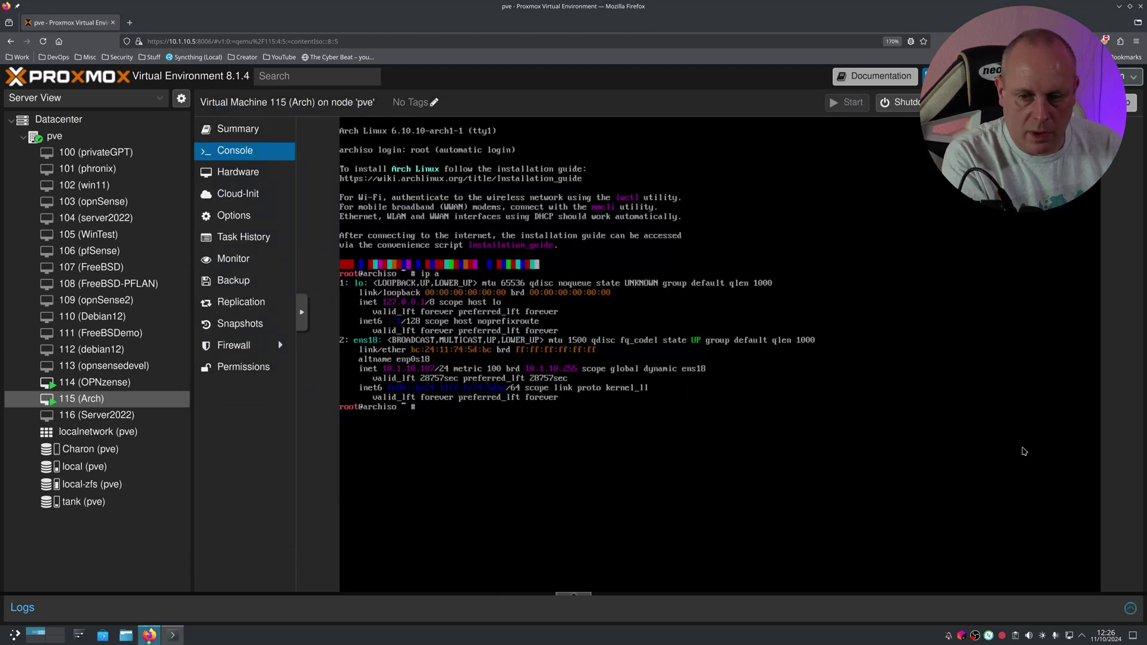
{"action": "type", "text": "passwd"}
{"action": "key", "text": "Return"}
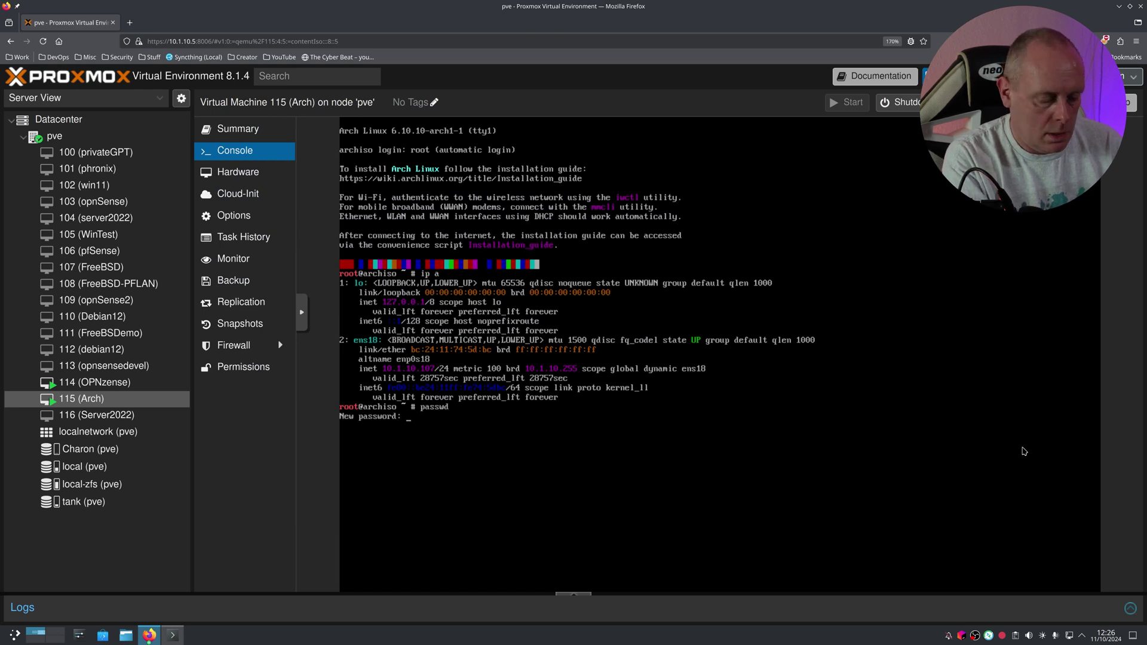
{"action": "key", "text": "Return"}
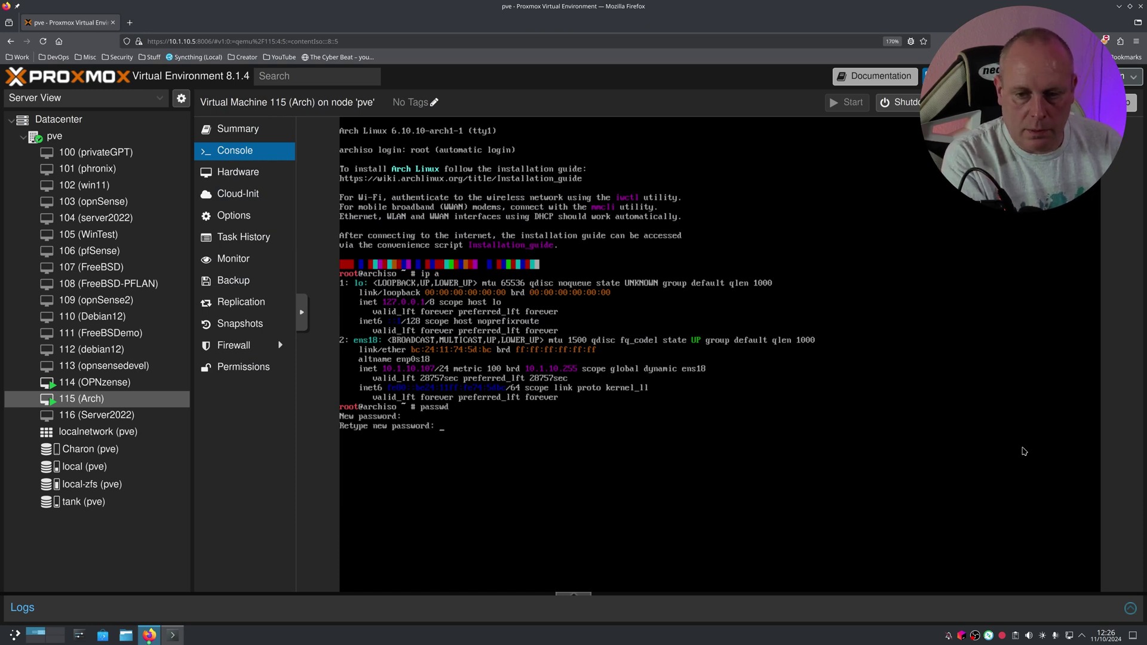
{"action": "key", "text": "Return"}
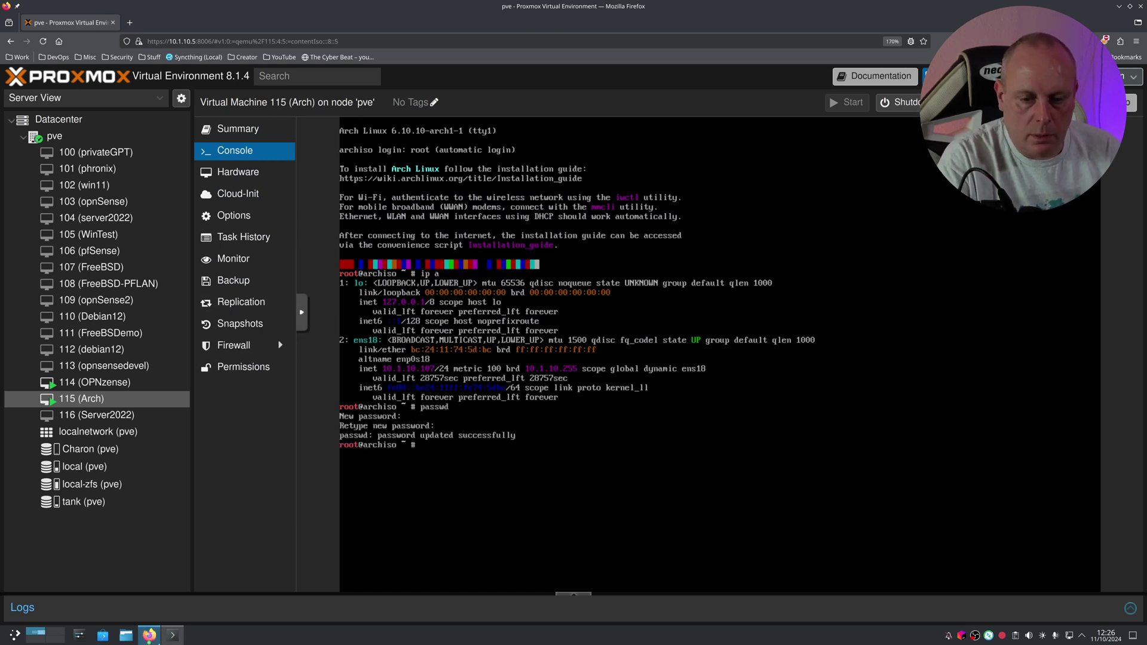
{"action": "left_click", "coordinate": [172, 636]}
{"action": "type", "text": "ssh ro"}
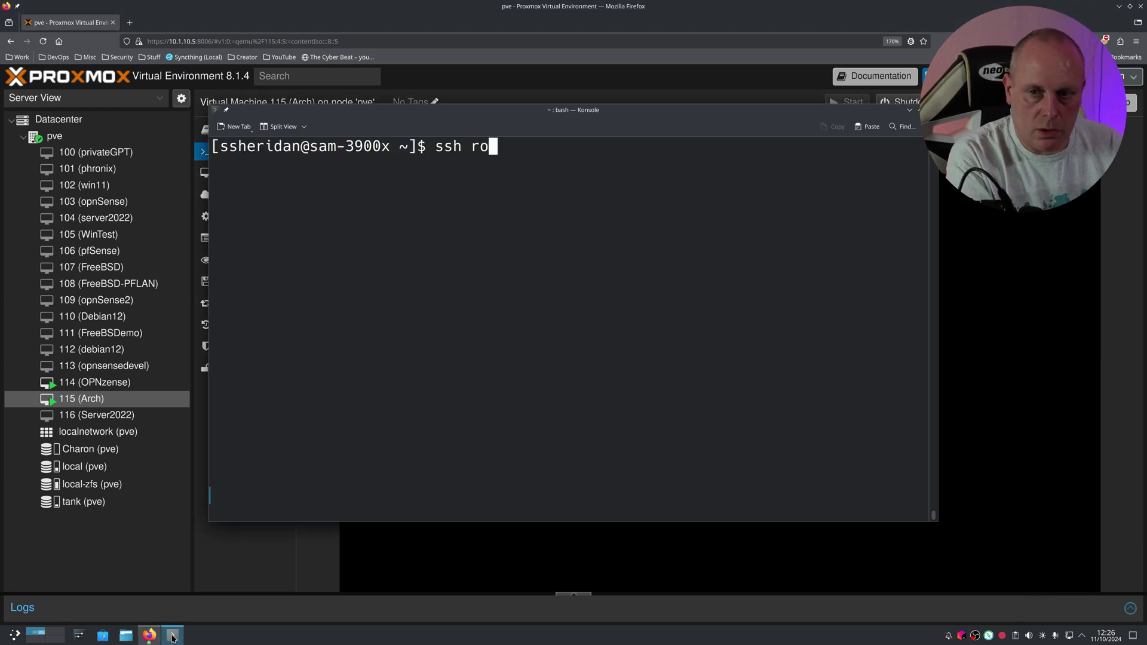
{"action": "type", "text": "ot@10.1.10.107"}
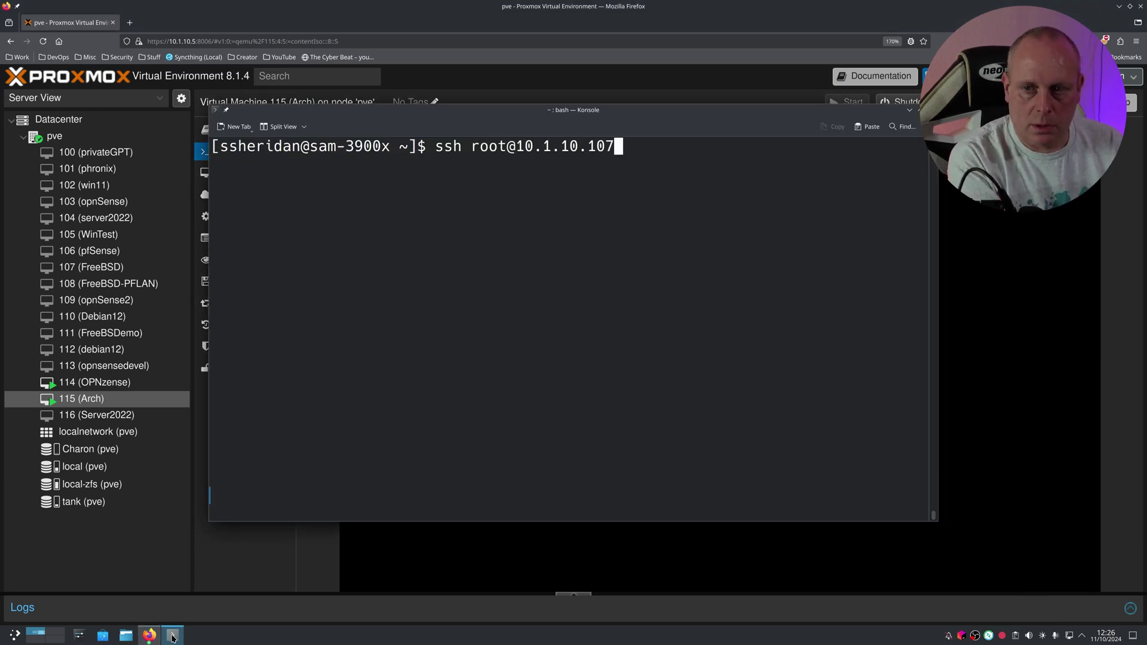
{"action": "key", "text": "Return"}
{"action": "type", "text": "yes"}
{"action": "key", "text": "Return"}
{"action": "key", "text": "Return"}
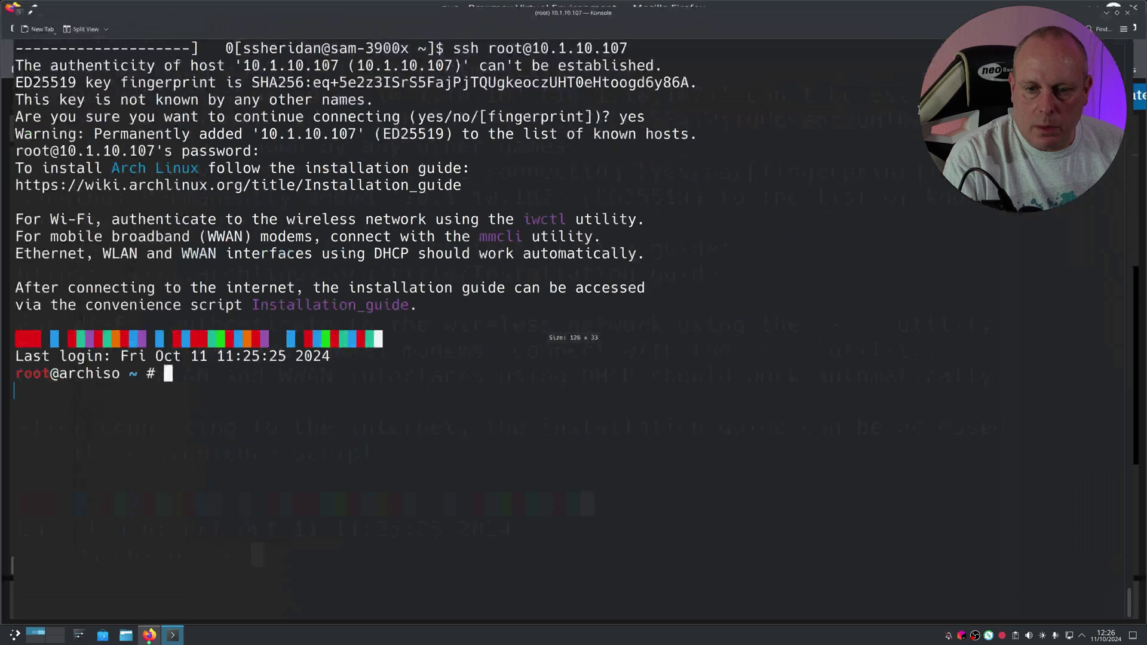
{"action": "double_click", "coordinate": [913, 112]}
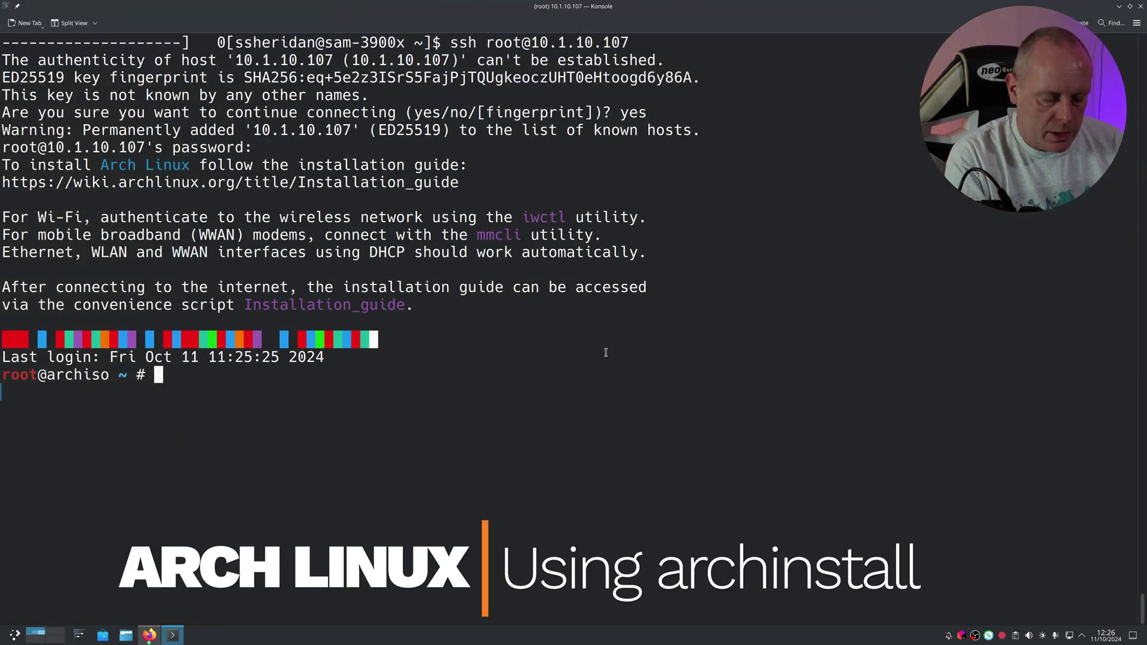
{"action": "type", "text": "archinstall"}
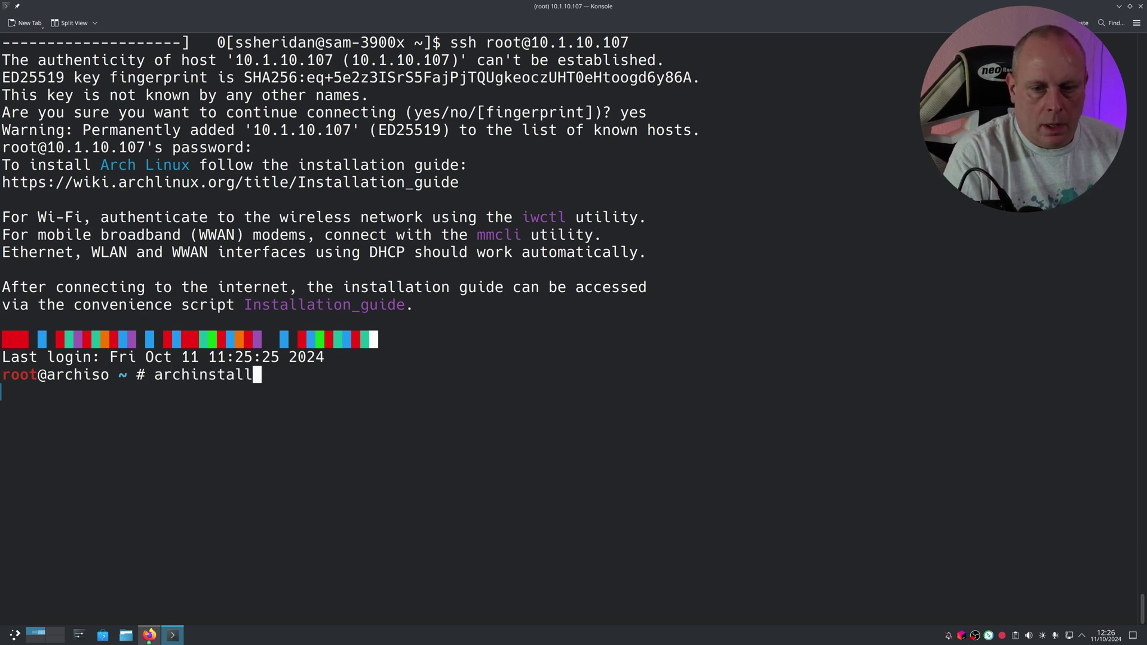
Step: Launch archinstall and open its Mirrors settings
{"action": "key", "text": "Return"}
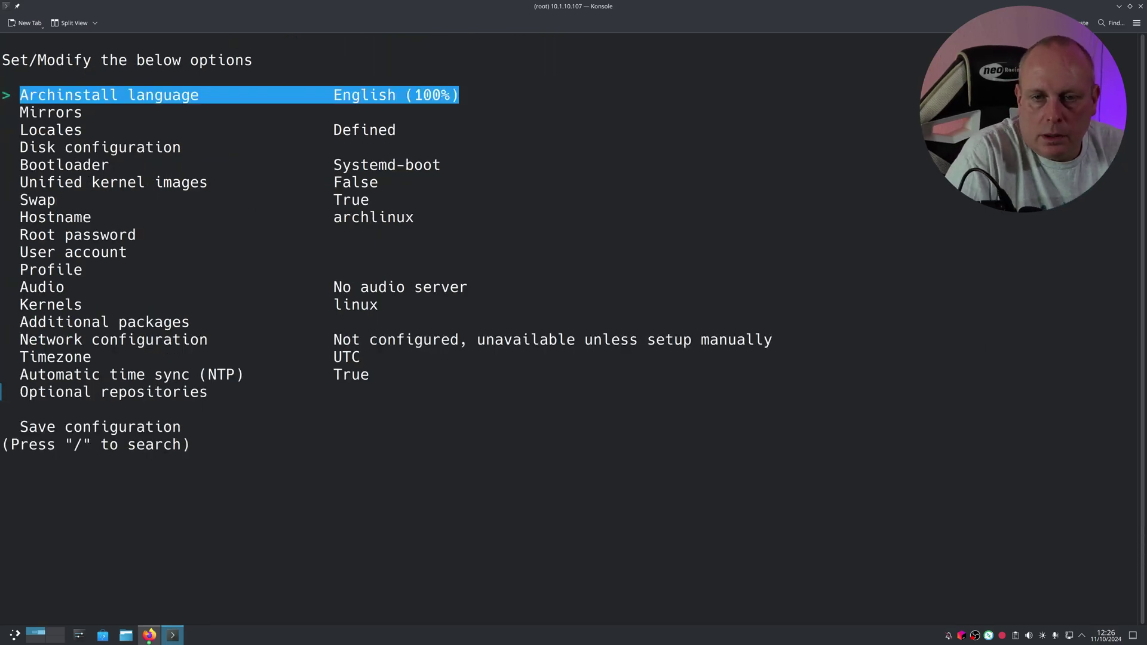
{"action": "key", "text": "Down"}
{"action": "key", "text": "Up"}
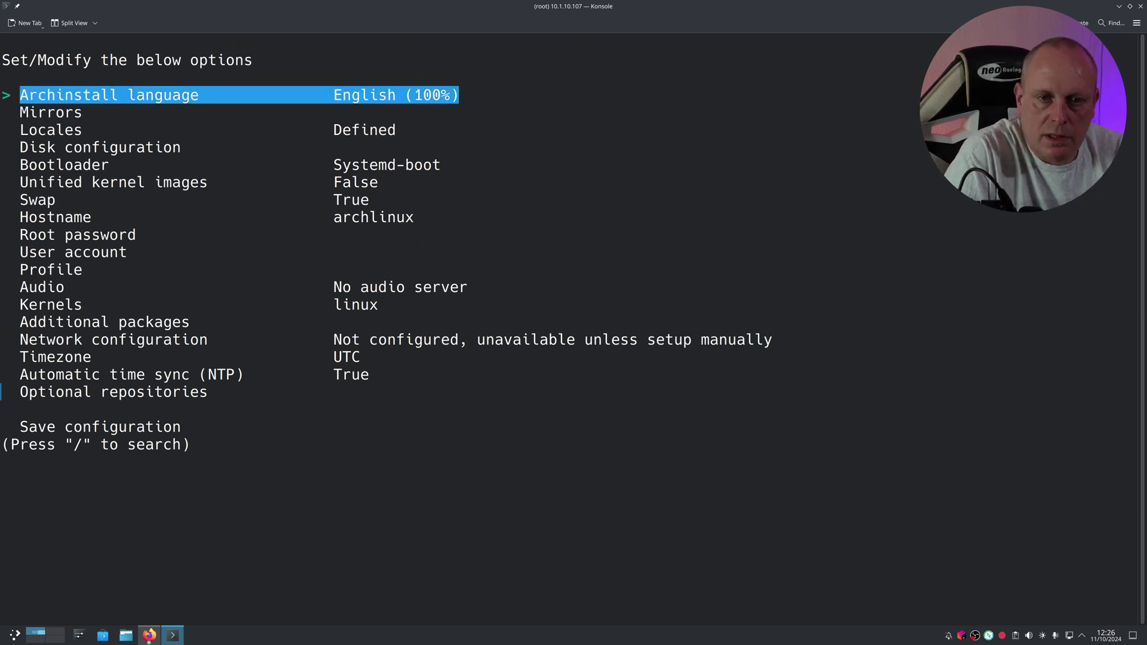
{"action": "key", "text": "Down"}
{"action": "key", "text": "Return"}
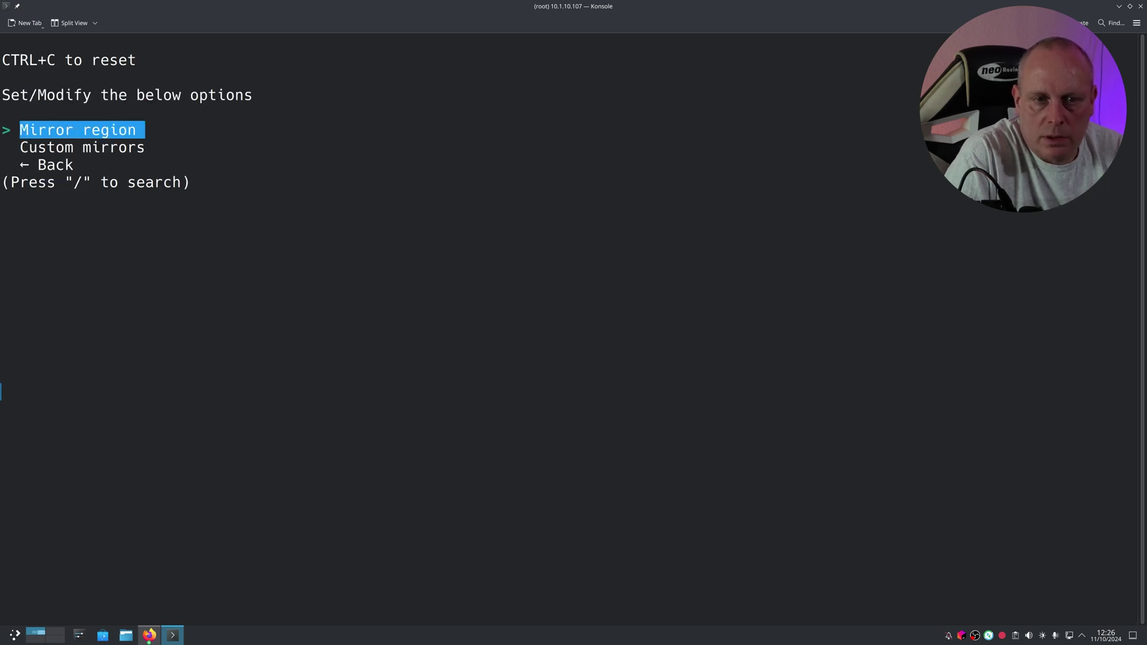
Step: Tick United Kingdom as the mirror region and go back to the main menu
{"action": "key", "text": "Return"}
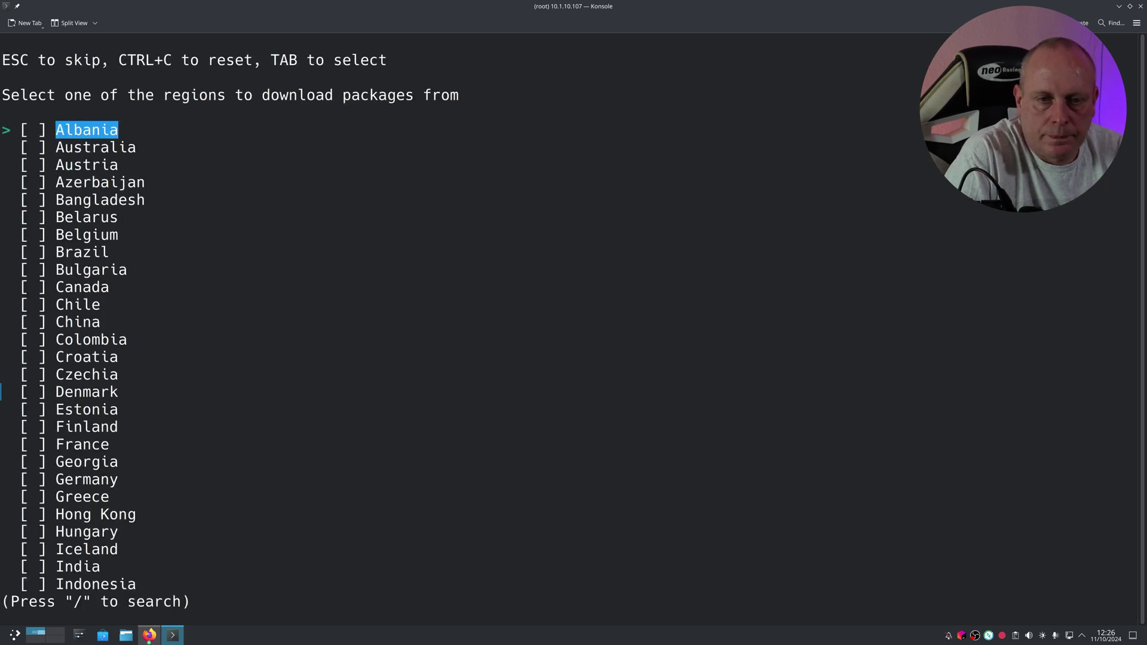
{"action": "key", "text": "Down"}
{"action": "key", "text": "Down"}
{"action": "key", "text": "Down"}
{"action": "key", "text": "Down"}
{"action": "key", "text": "Down"}
{"action": "key", "text": "Down"}
{"action": "key", "text": "Down"}
{"action": "key", "text": "Down"}
{"action": "key", "text": "Down"}
{"action": "key", "text": "Down"}
{"action": "key", "text": "Down"}
{"action": "key", "text": "Down"}
{"action": "key", "text": "Down"}
{"action": "key", "text": "Down"}
{"action": "key", "text": "Down"}
{"action": "key", "text": "Down"}
{"action": "key", "text": "Down"}
{"action": "key", "text": "Down"}
{"action": "key", "text": "Down"}
{"action": "key", "text": "Down"}
{"action": "key", "text": "Up"}
{"action": "key", "text": "Up"}
{"action": "key", "text": "Up"}
{"action": "key", "text": "Up"}
{"action": "key", "text": "Tab"}
{"action": "key", "text": "Return"}
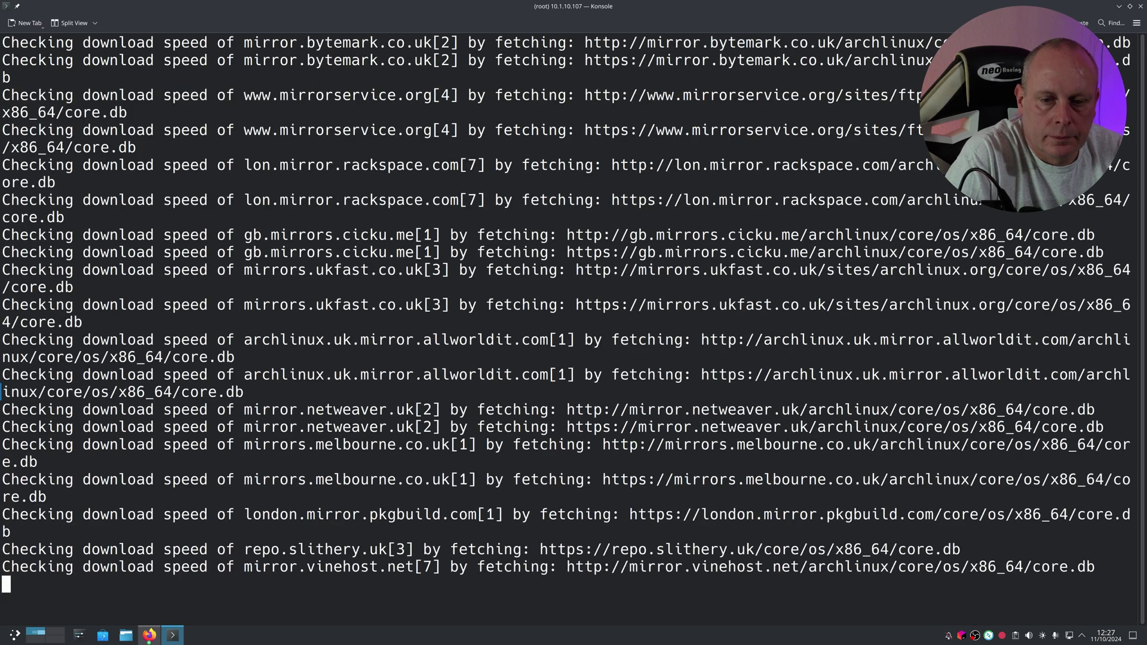
{"action": "key", "text": "Down"}
{"action": "key", "text": "Down"}
{"action": "key", "text": "Return"}
Step: In Disk configuration, choose the best-effort default partition layout
{"action": "key", "text": "Down"}
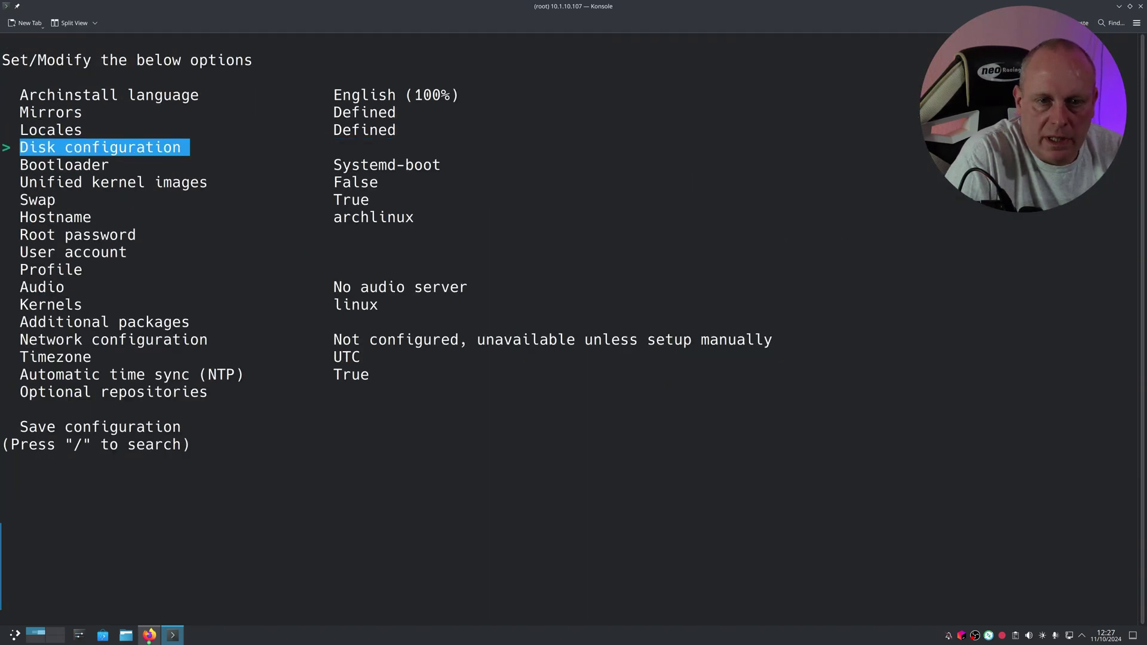
{"action": "key", "text": "Return"}
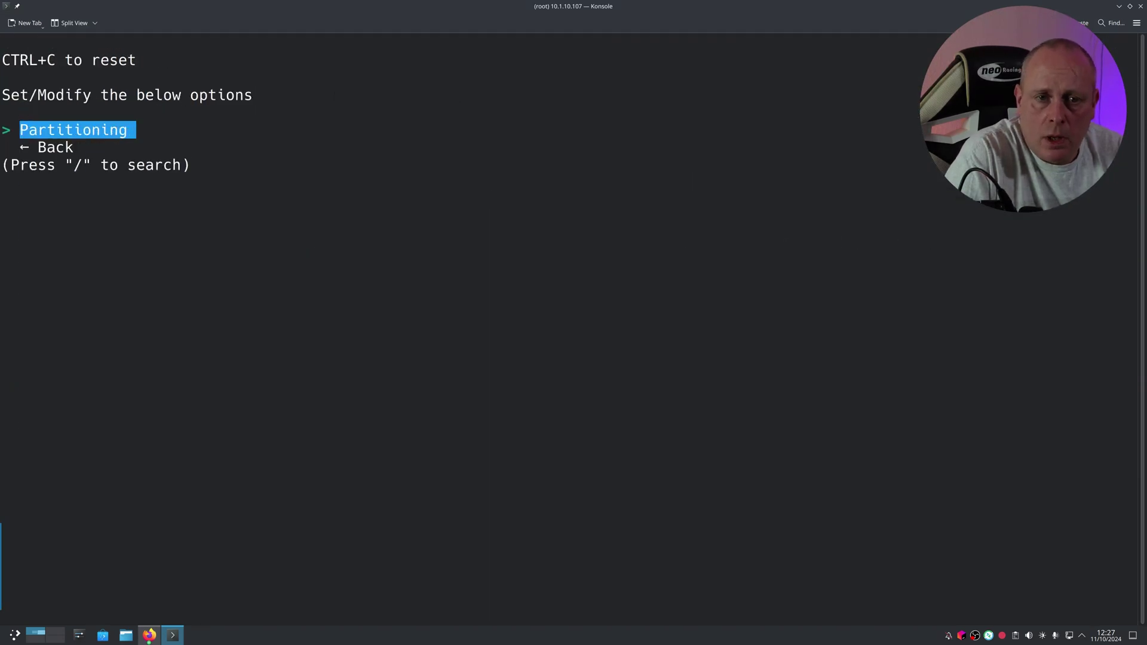
{"action": "key", "text": "Return"}
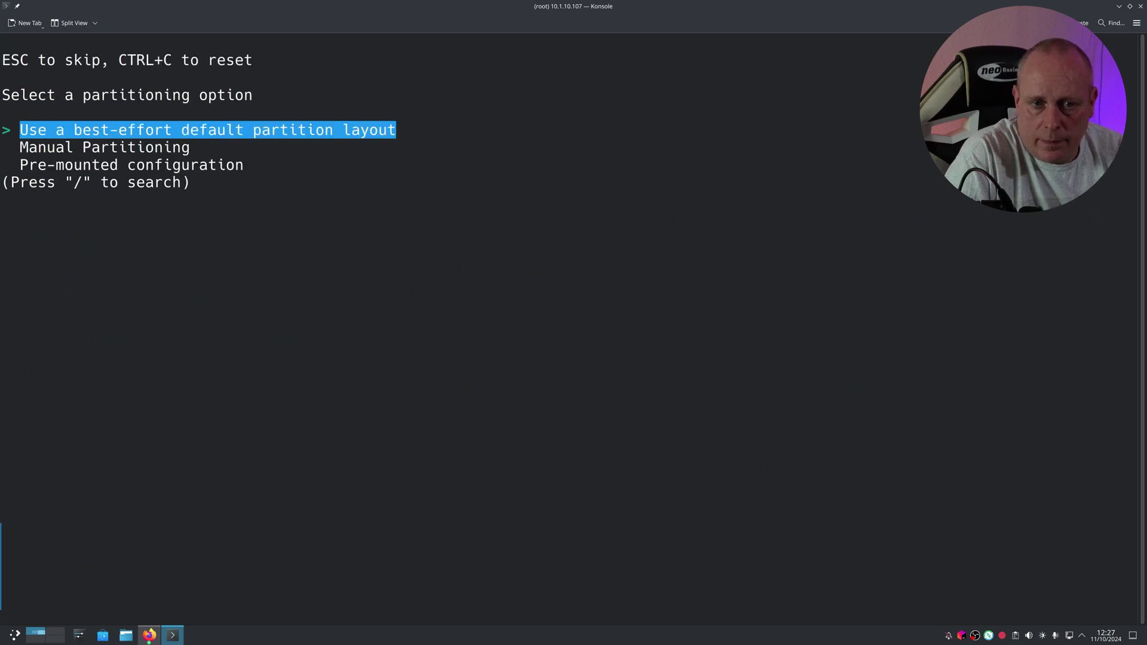
{"action": "key", "text": "Down"}
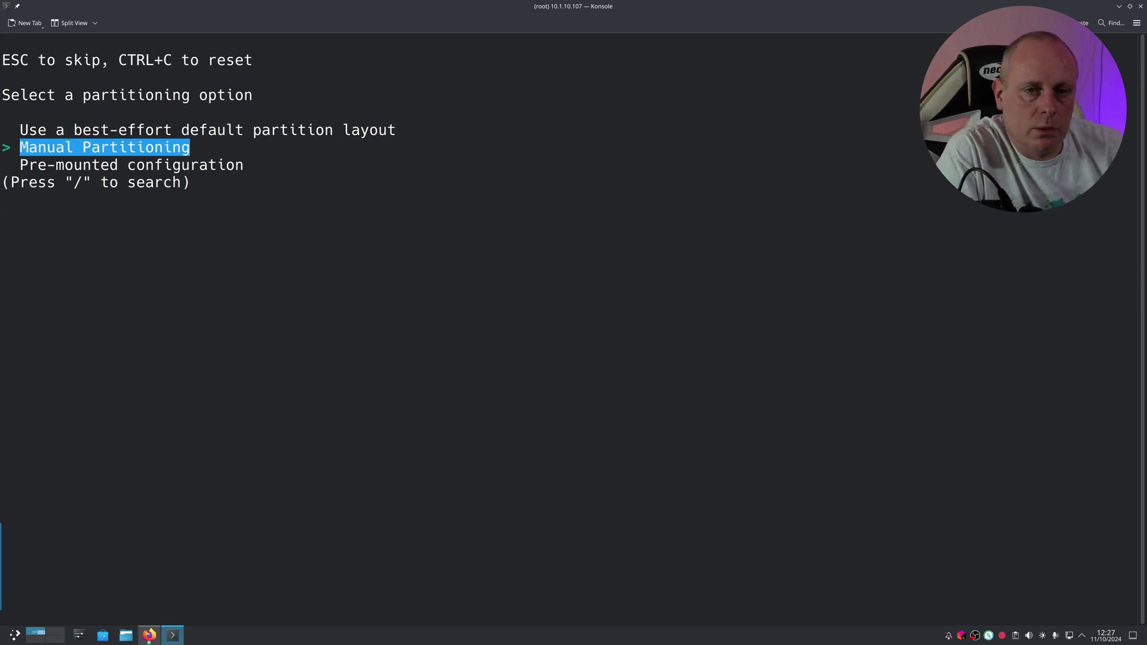
{"action": "key", "text": "Up"}
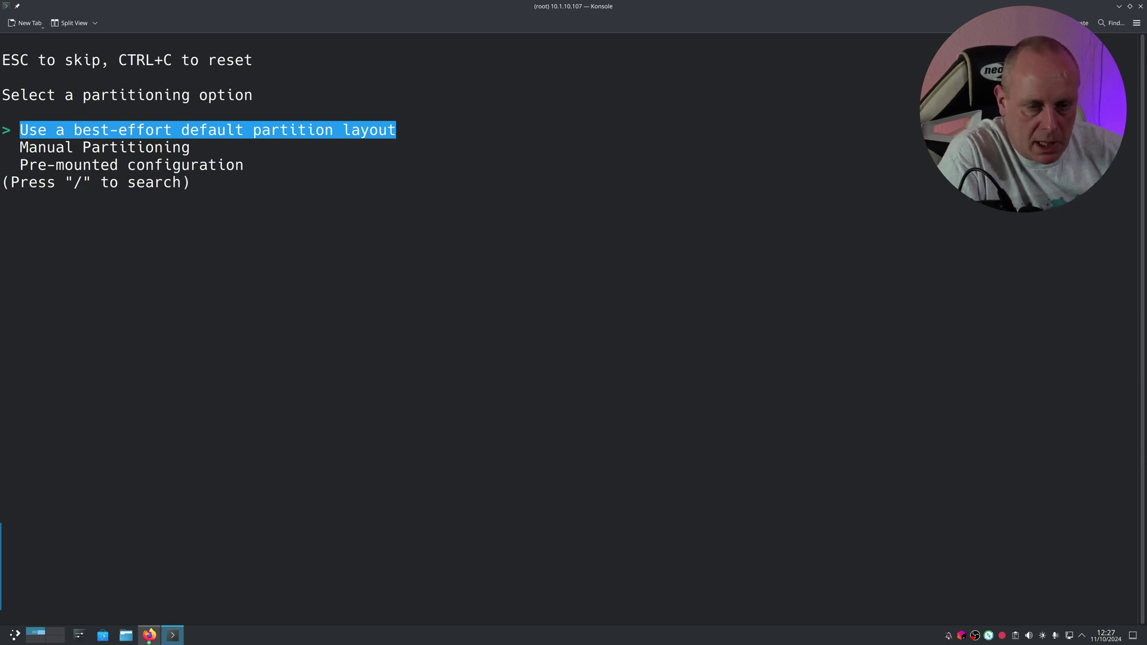
{"action": "key", "text": "Return"}
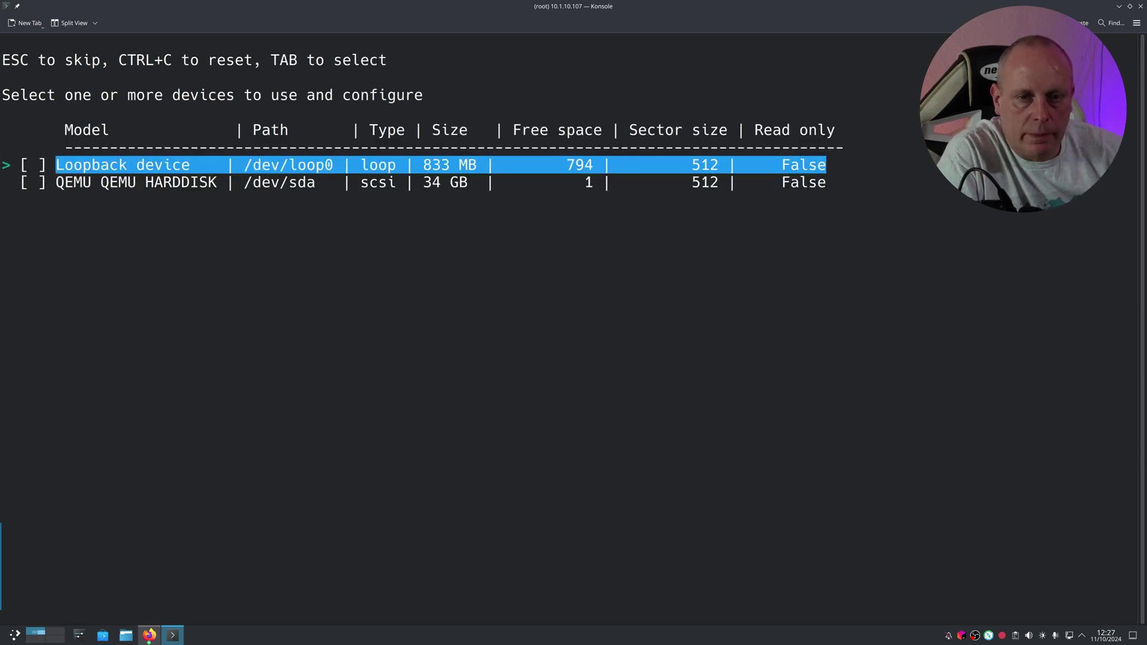
Step: Use the QEMU hard disk /dev/sda with btrfs, default subvolumes and compression
{"action": "key", "text": "Down"}
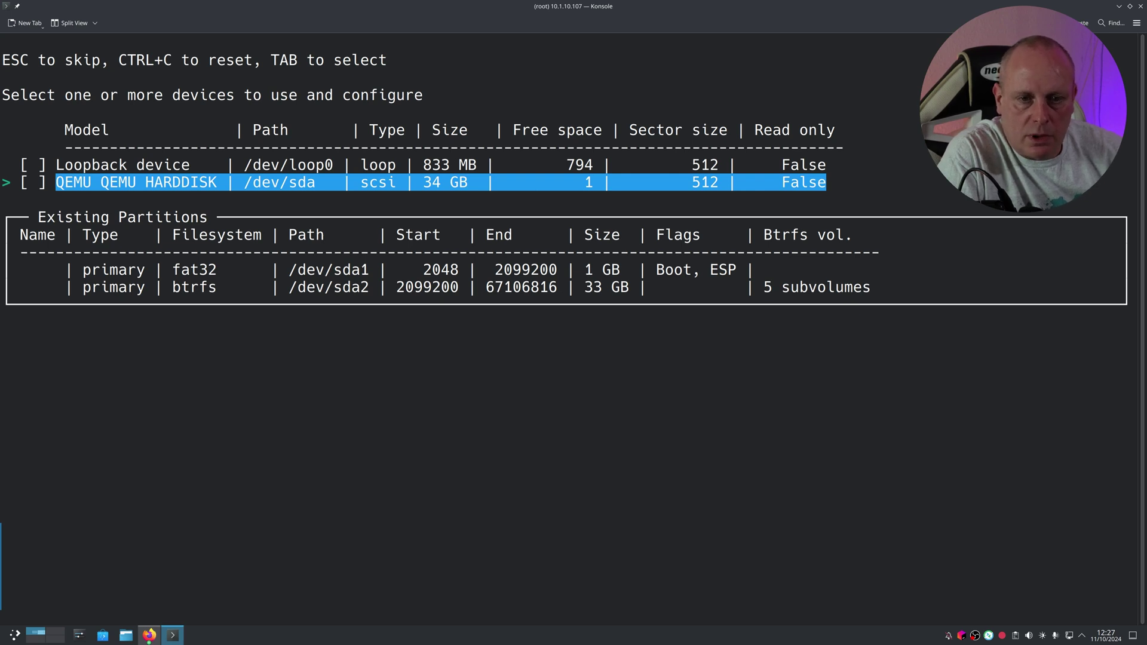
{"action": "key", "text": "Return"}
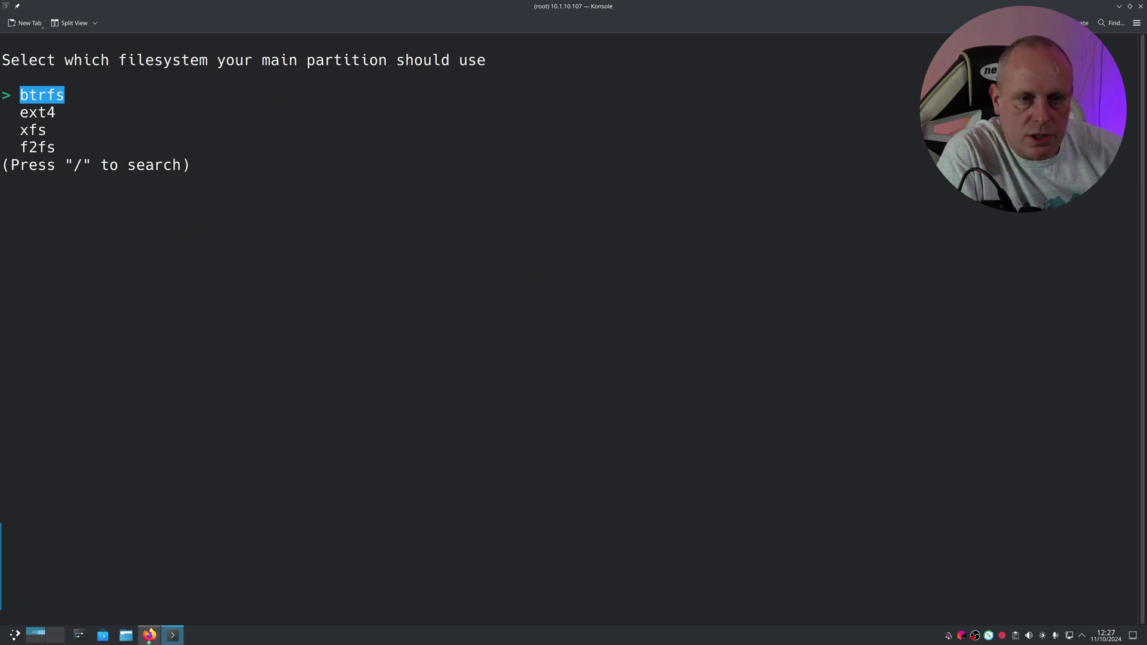
{"action": "key", "text": "Return"}
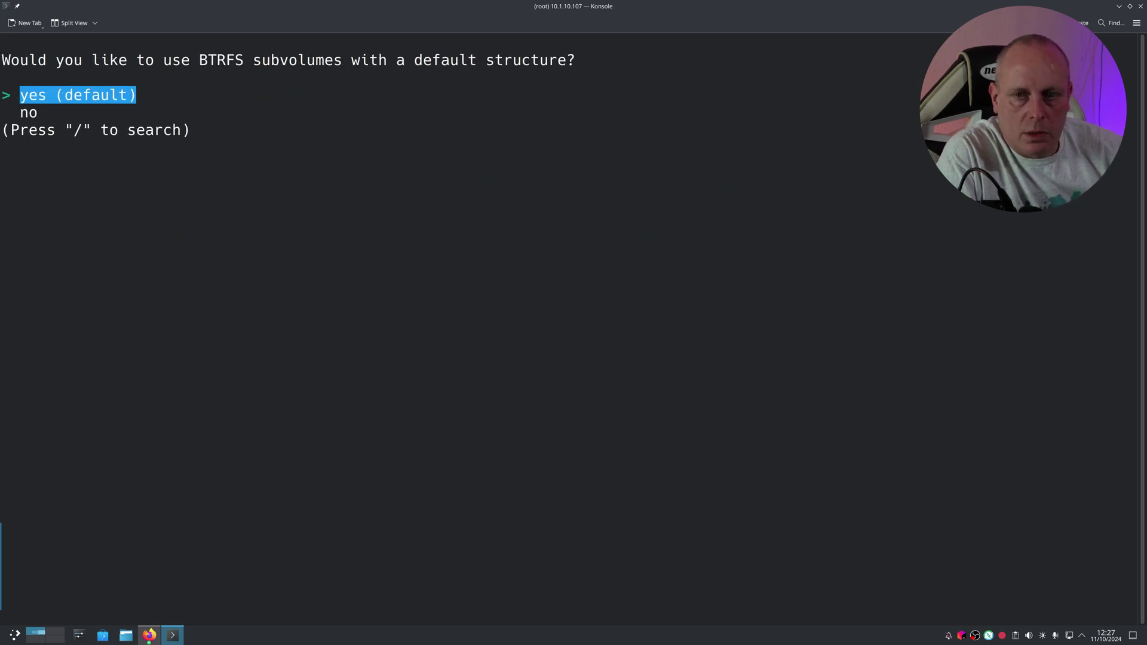
{"action": "key", "text": "Return"}
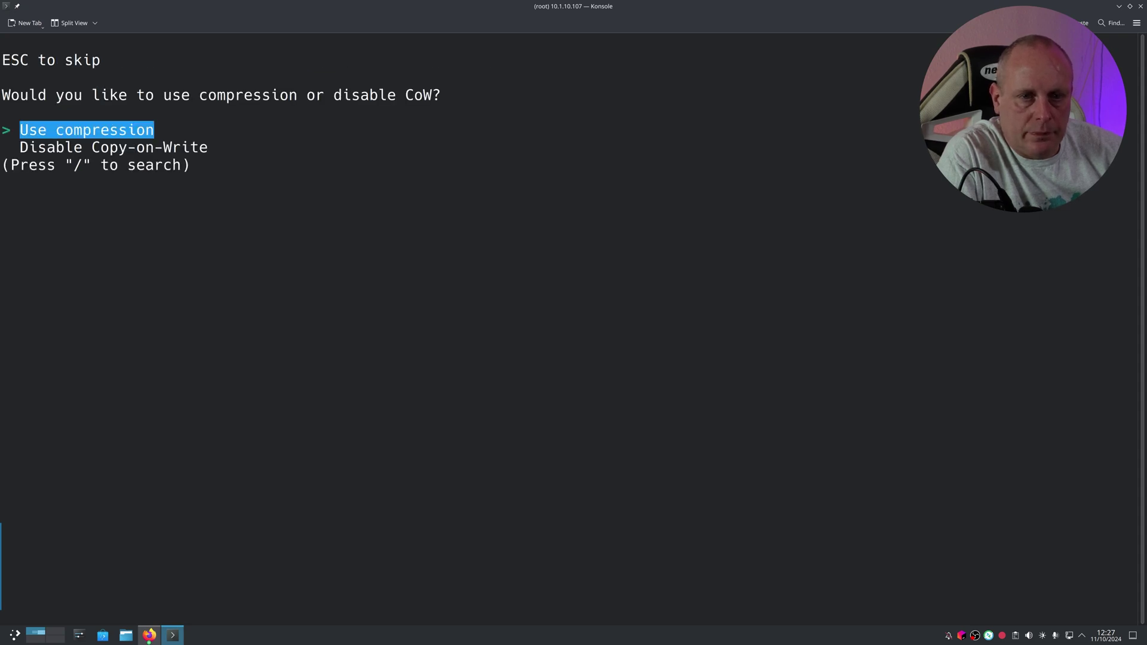
{"action": "key", "text": "Return"}
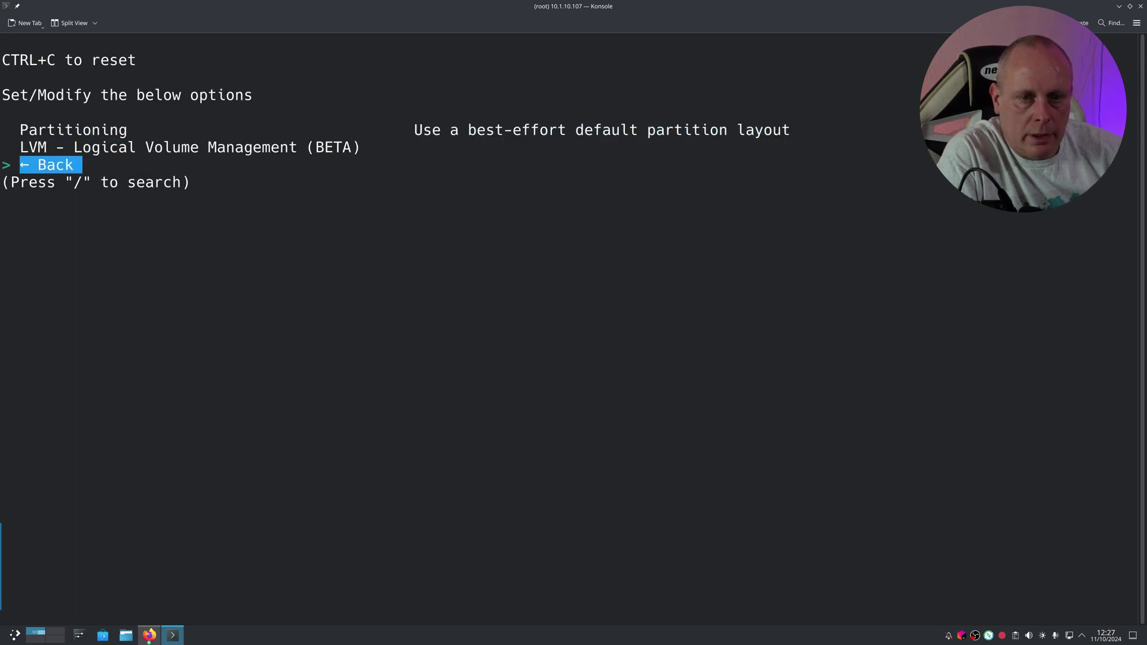
Step: Check the Disk encryption settings and leave them at No Encryption
{"action": "key", "text": "Return"}
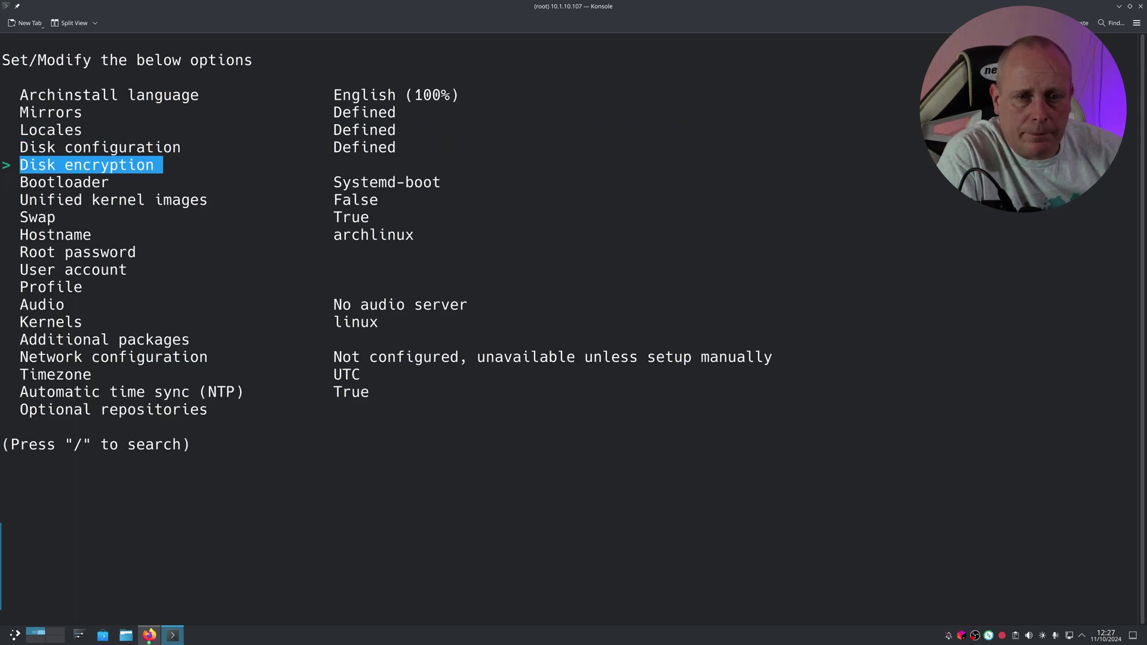
{"action": "key", "text": "Down"}
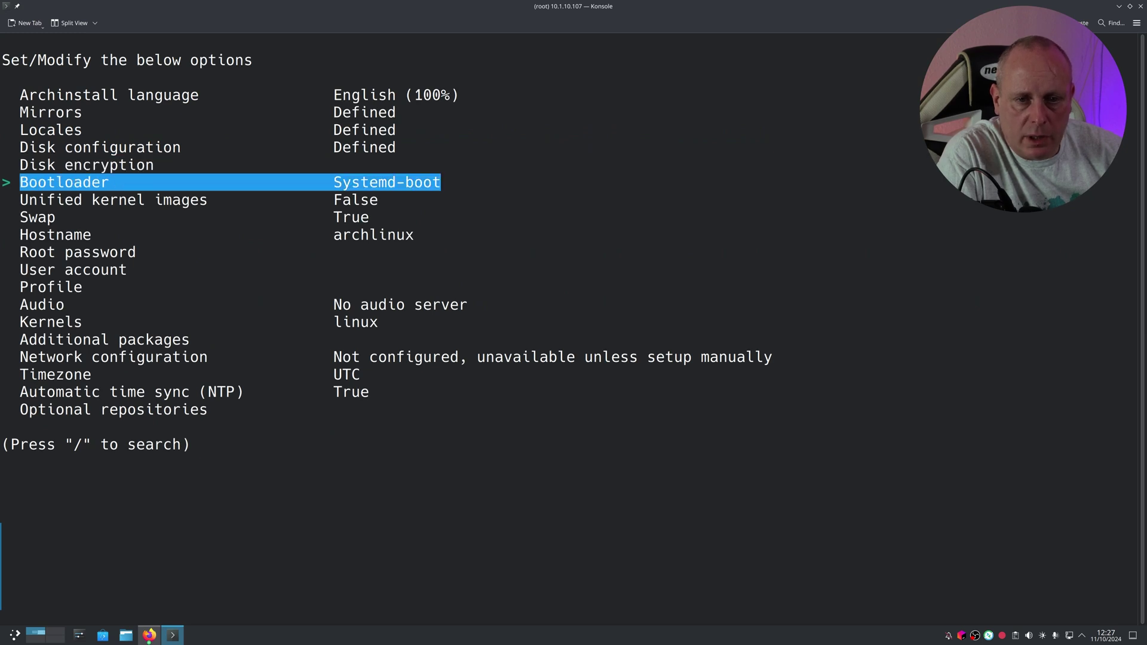
{"action": "key", "text": "Up"}
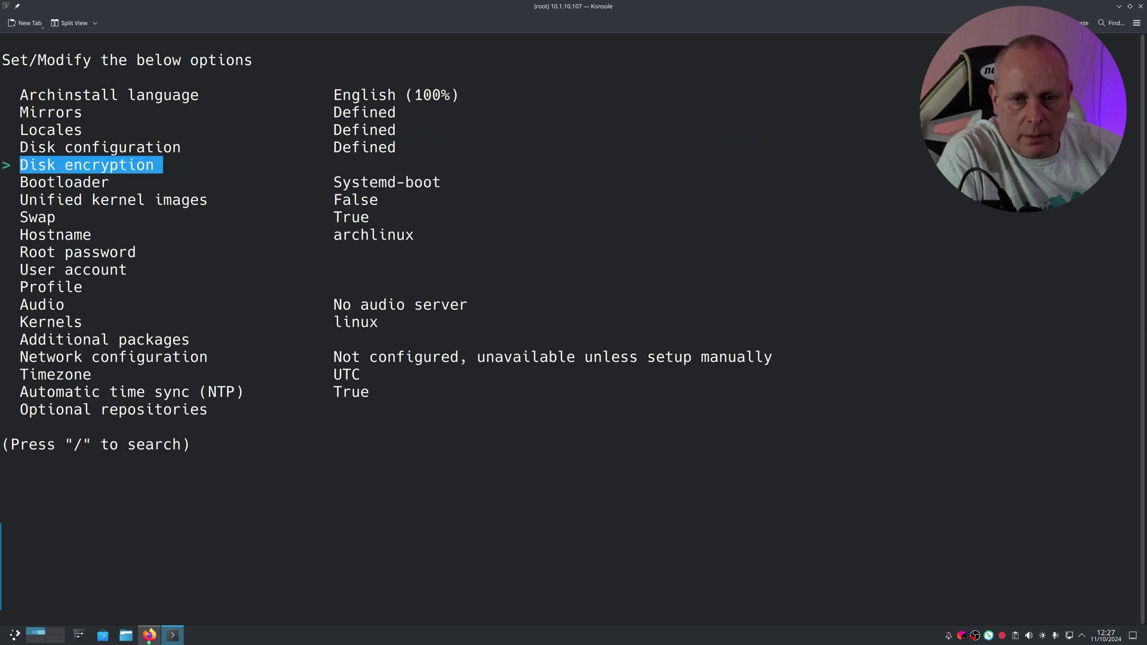
{"action": "key", "text": "Return"}
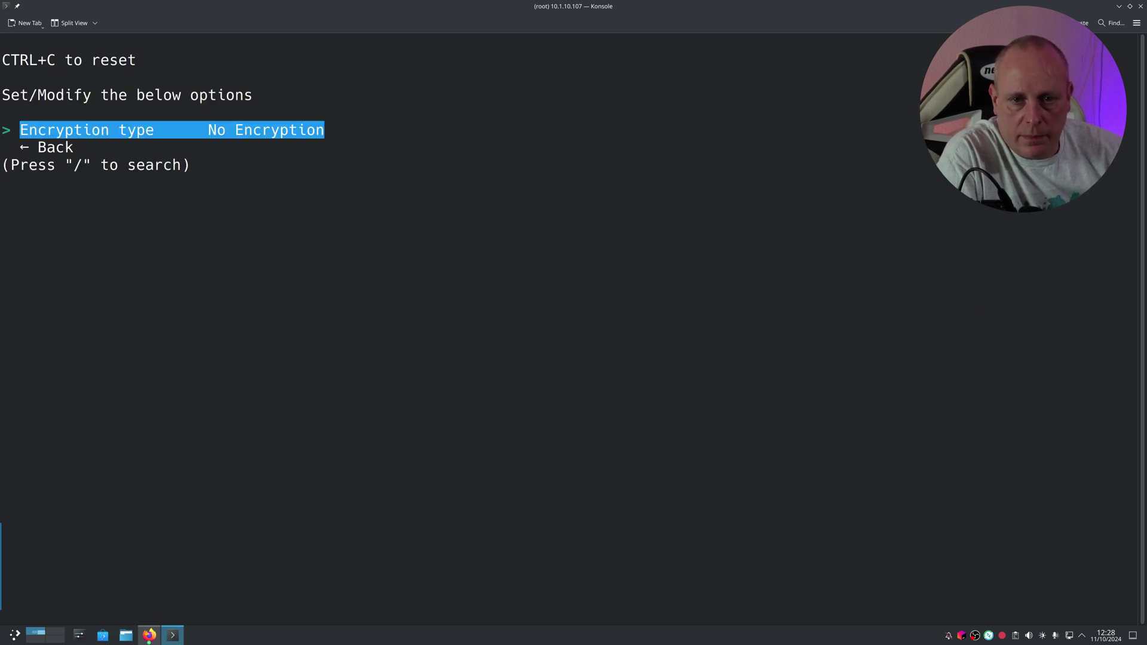
{"action": "key", "text": "Down"}
{"action": "key", "text": "Up"}
{"action": "key", "text": "Down"}
{"action": "key", "text": "Return"}
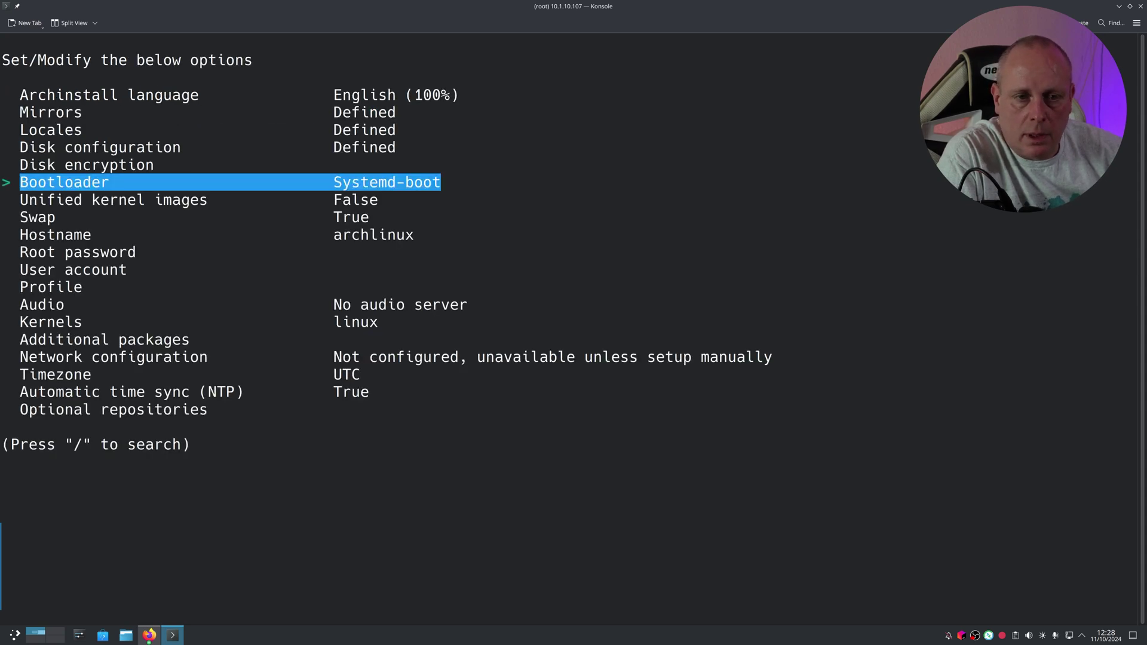
Step: Switch the bootloader from Systemd-boot to Grub
{"action": "key", "text": "Down"}
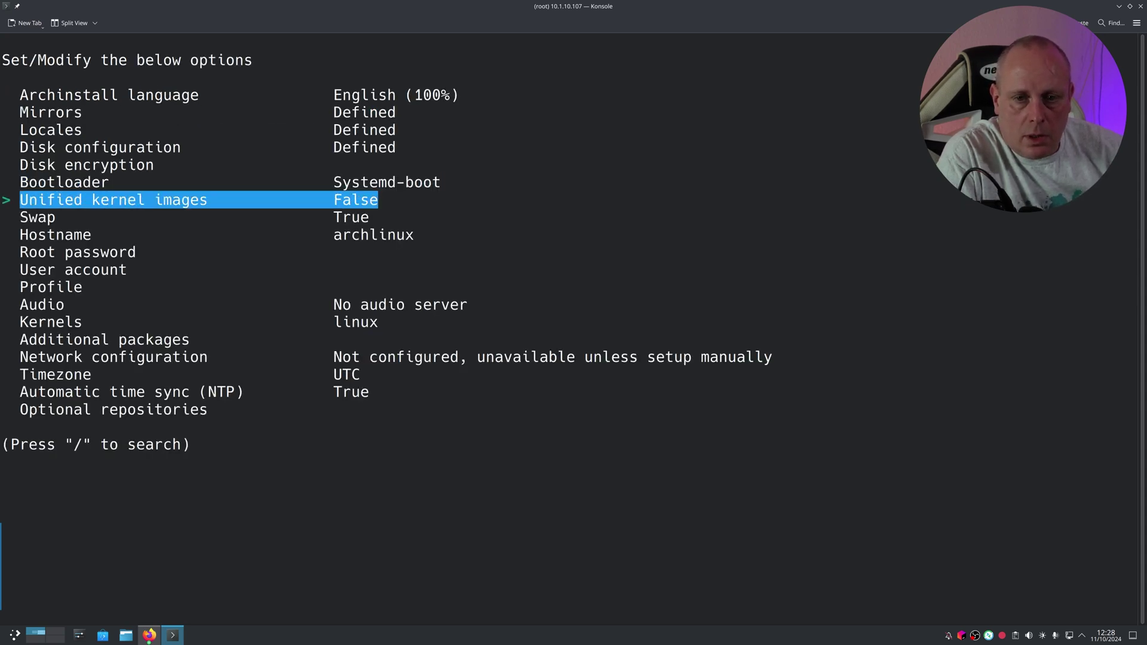
{"action": "key", "text": "Up"}
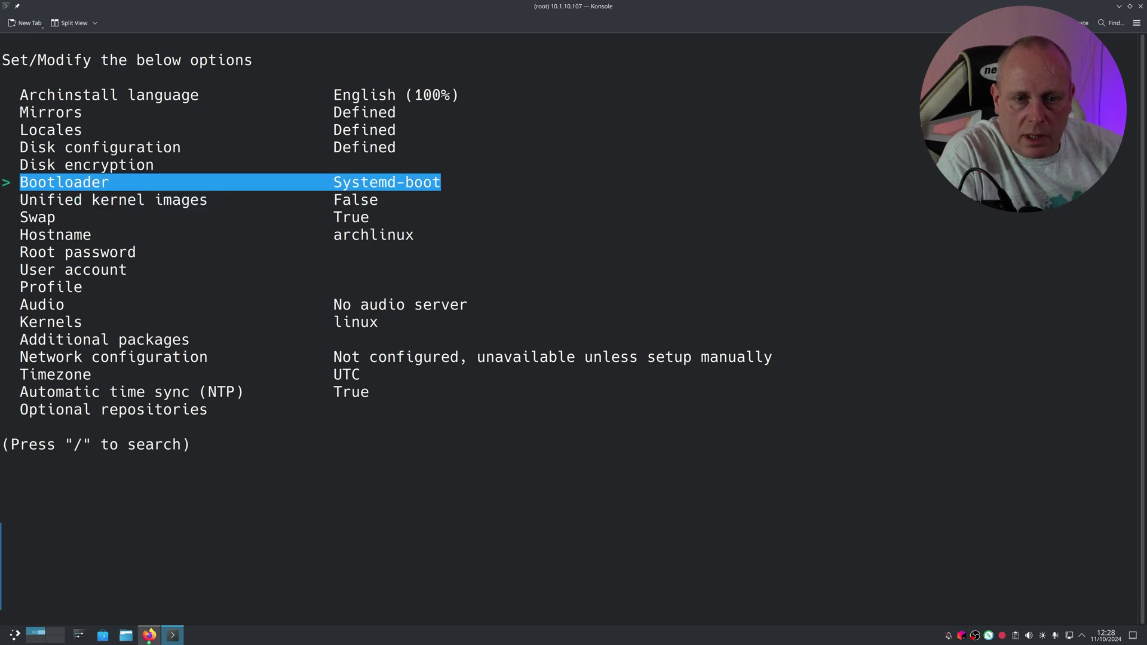
{"action": "key", "text": "Return"}
{"action": "key", "text": "Down"}
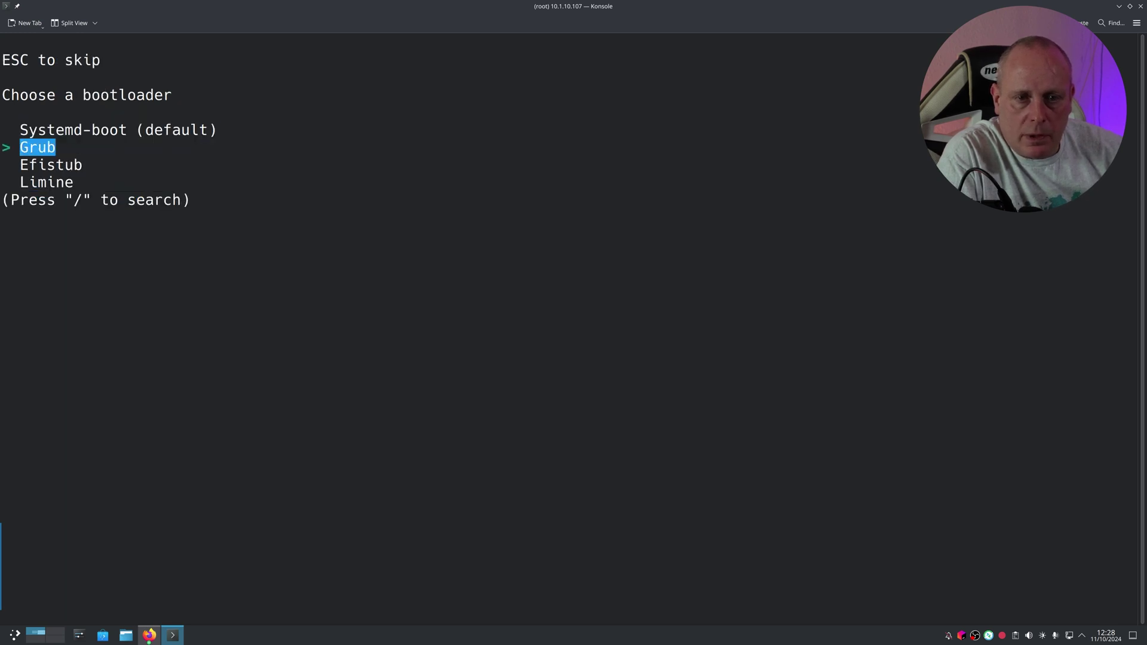
{"action": "key", "text": "Return"}
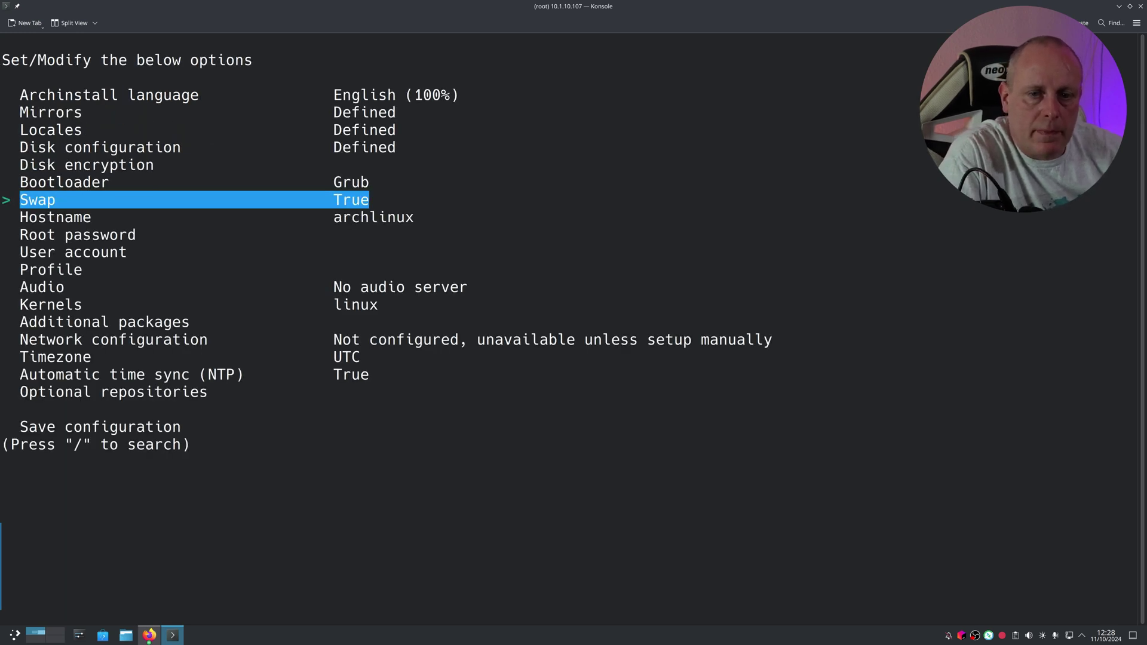
{"action": "key", "text": "Down"}
{"action": "key", "text": "Down"}
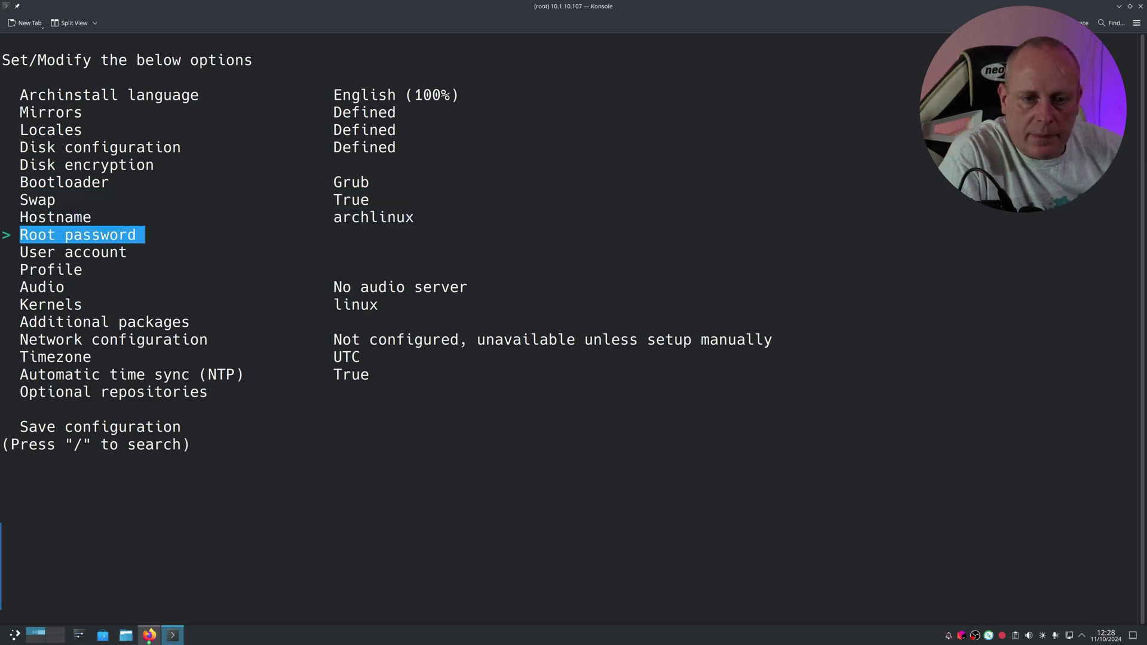
Step: Set and verify the root password
{"action": "key", "text": "Return"}
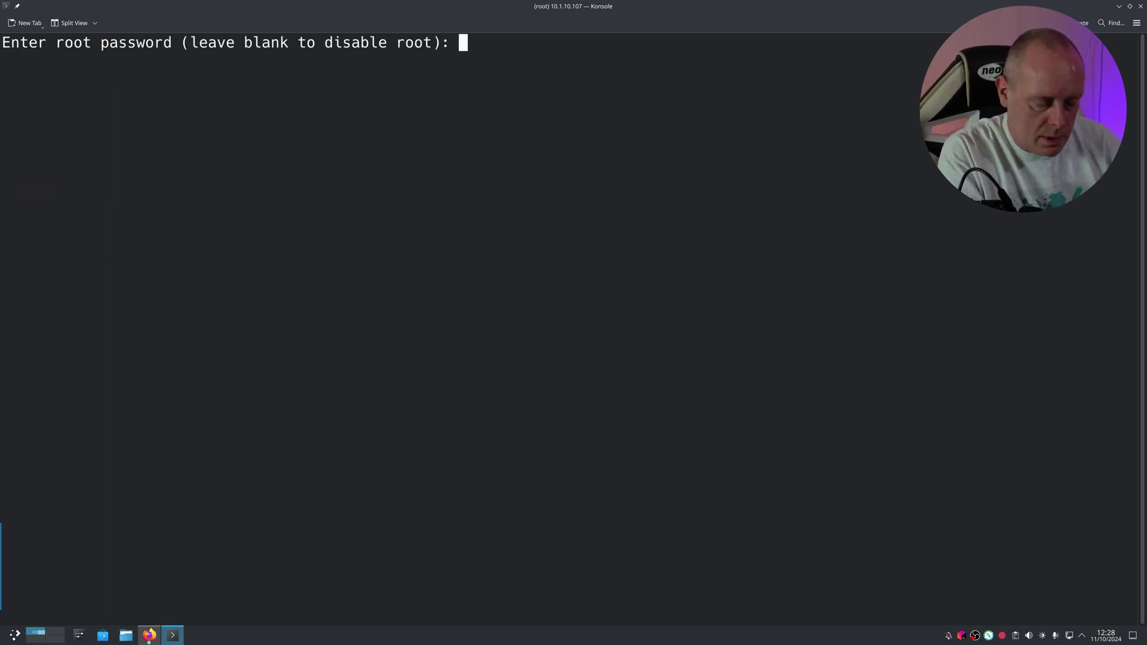
{"action": "key", "text": "Return"}
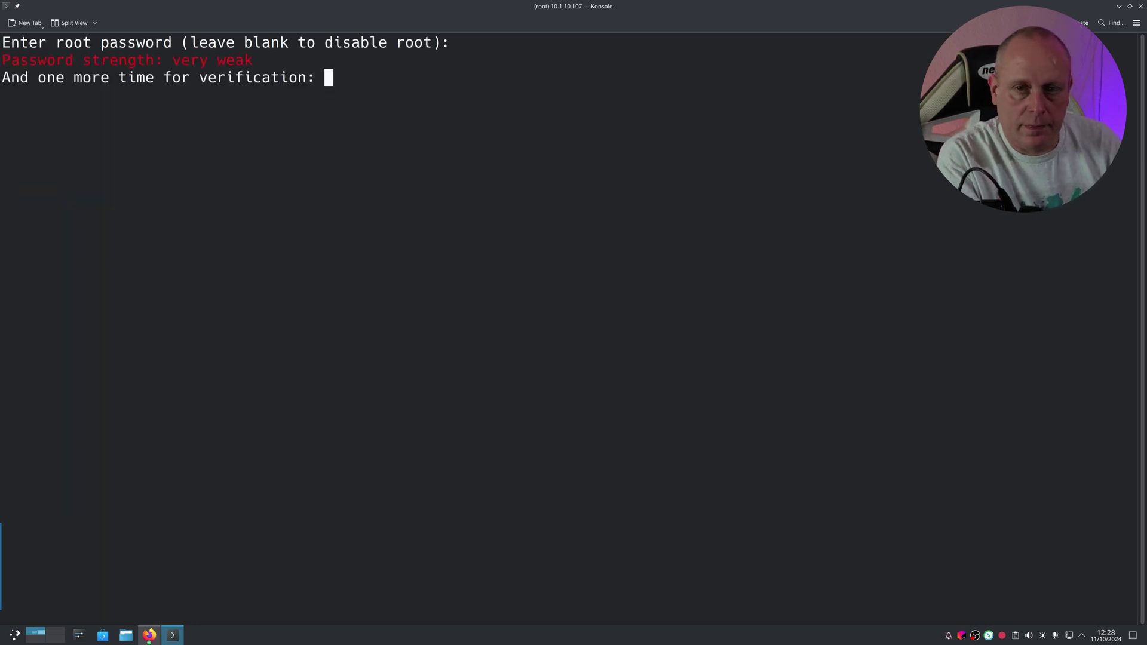
{"action": "key", "text": "Return"}
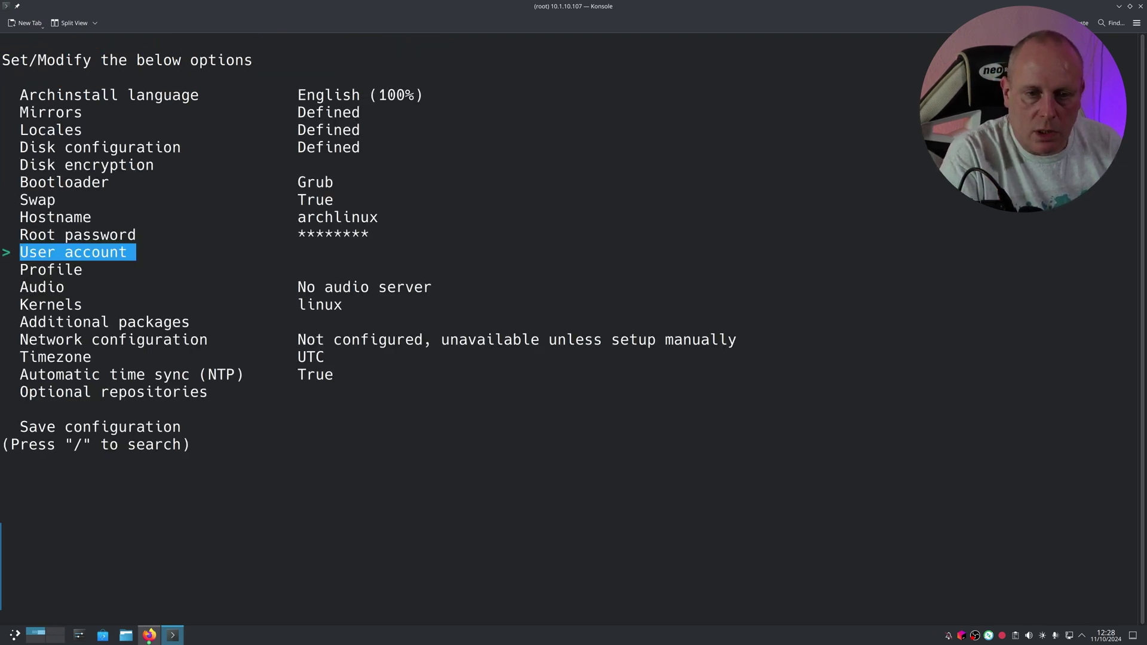
Step: Add a new user with a password and sudo rights, then confirm the user list
{"action": "key", "text": "Return"}
{"action": "key", "text": "Return"}
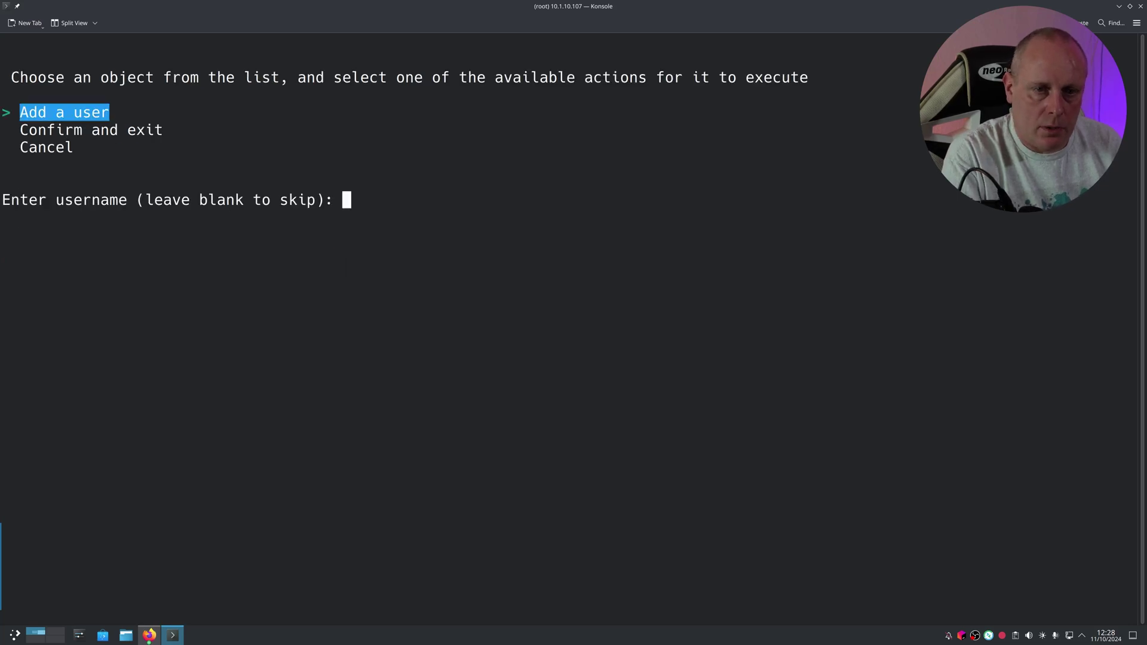
{"action": "key", "text": "Return"}
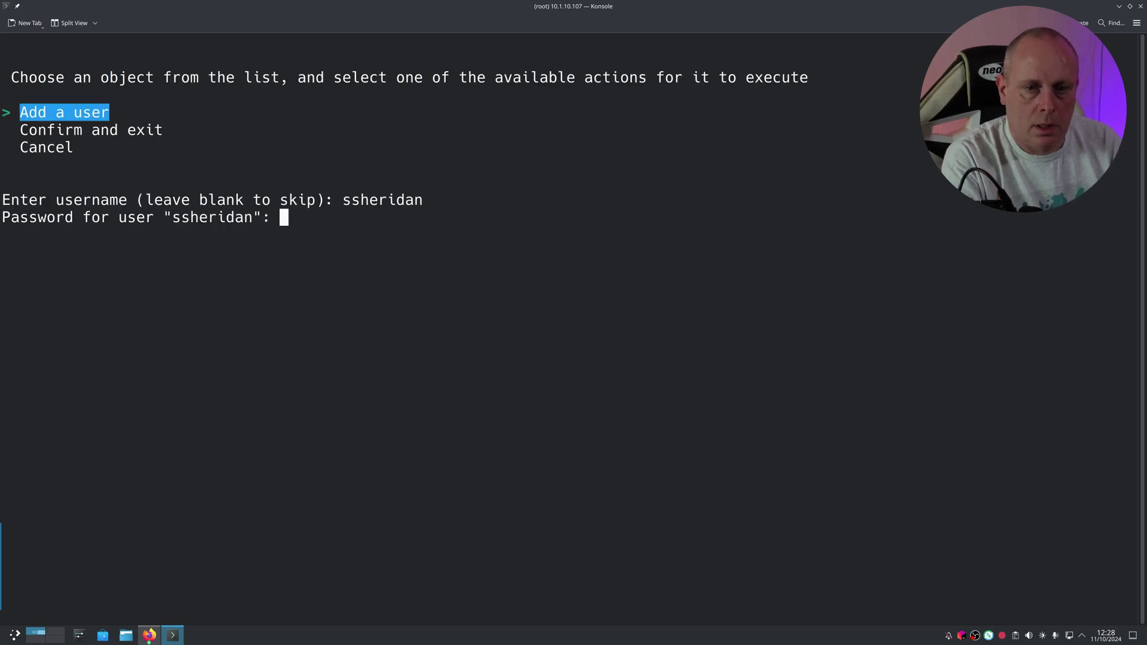
{"action": "key", "text": "Return"}
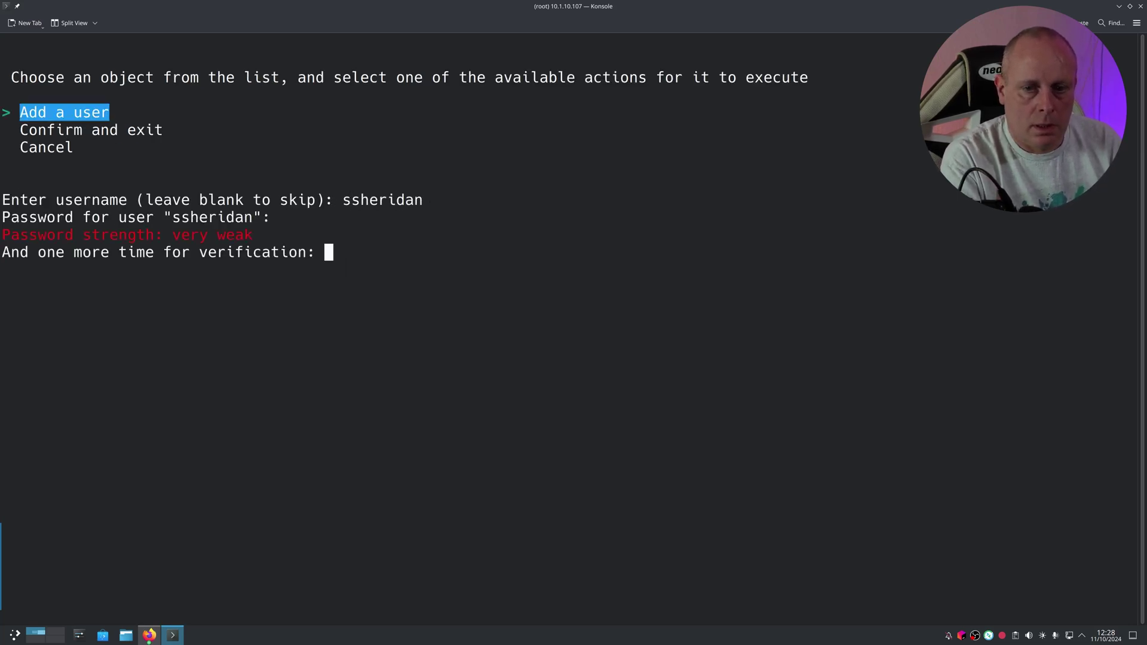
{"action": "key", "text": "Return"}
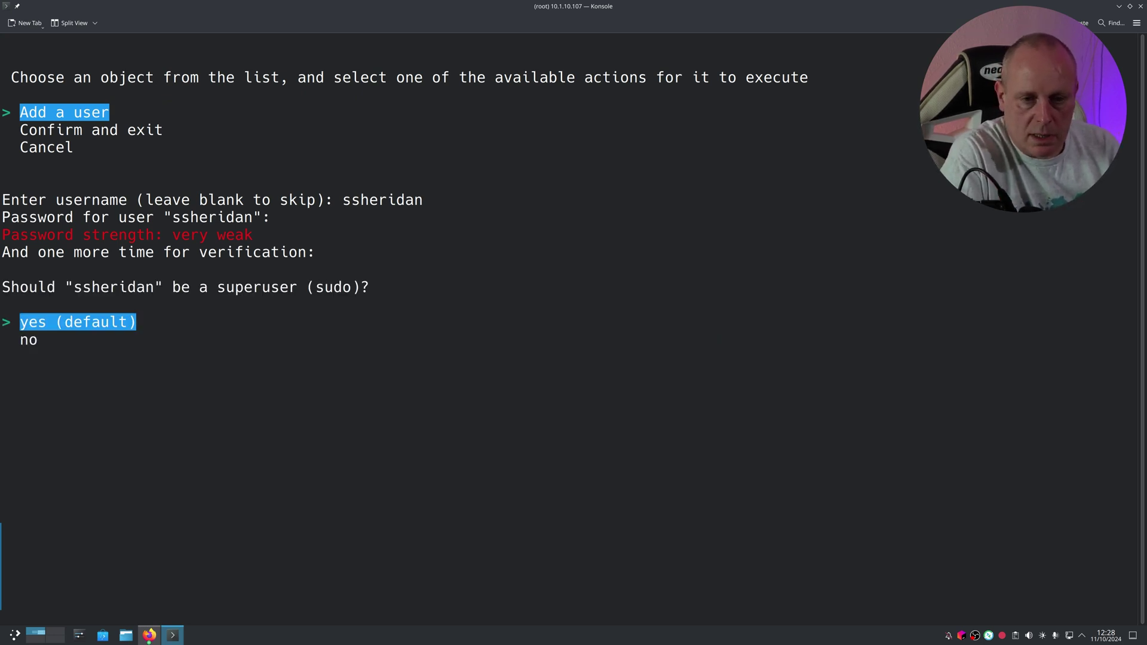
{"action": "key", "text": "Return"}
{"action": "key", "text": "Down"}
{"action": "key", "text": "Down"}
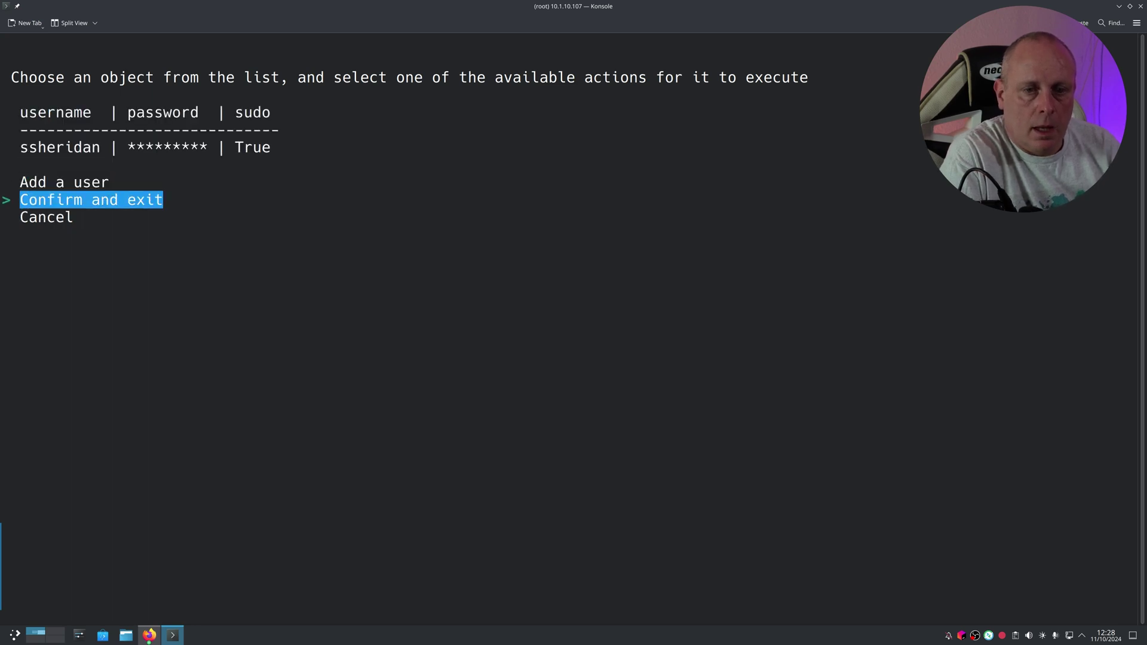
{"action": "key", "text": "Return"}
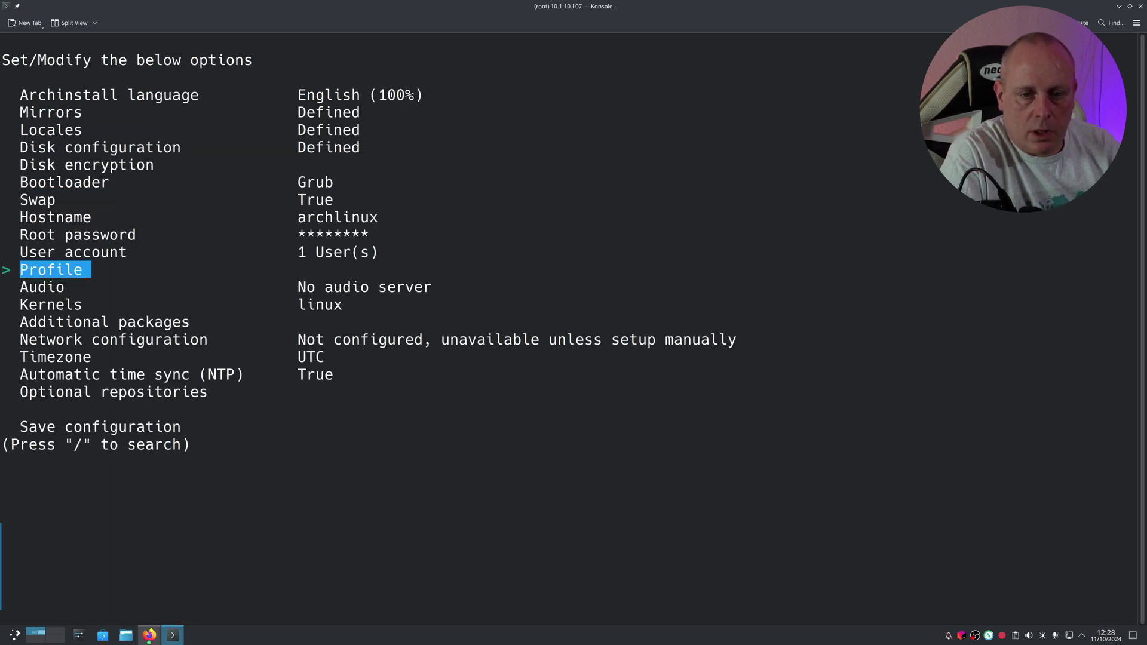
{"action": "key", "text": "Up"}
{"action": "key", "text": "Up"}
{"action": "key", "text": "Up"}
{"action": "key", "text": "Up"}
{"action": "key", "text": "Up"}
{"action": "key", "text": "Up"}
{"action": "key", "text": "Up"}
{"action": "key", "text": "Up"}
{"action": "key", "text": "Up"}
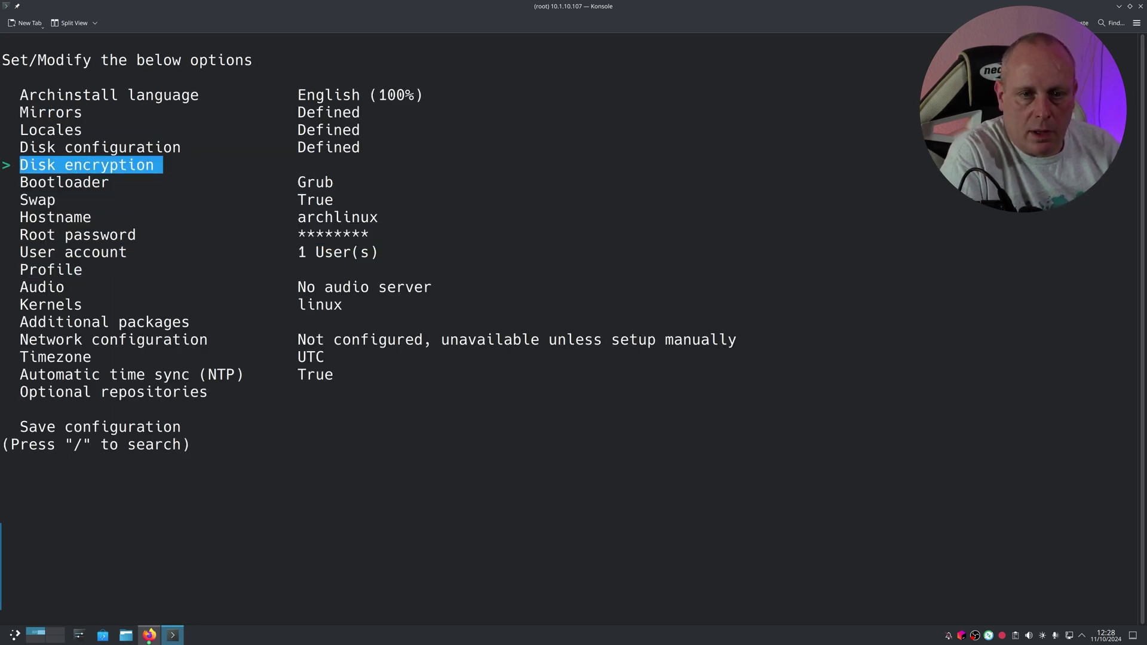
{"action": "key", "text": "Down"}
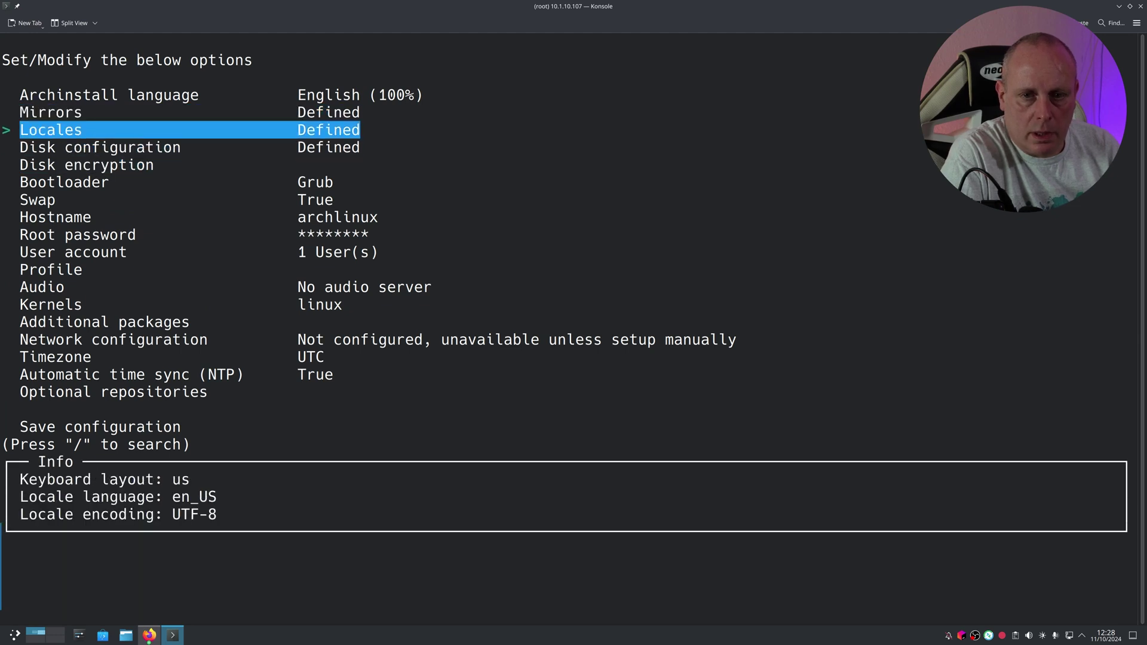
{"action": "key", "text": "Return"}
{"action": "key", "text": "Return"}
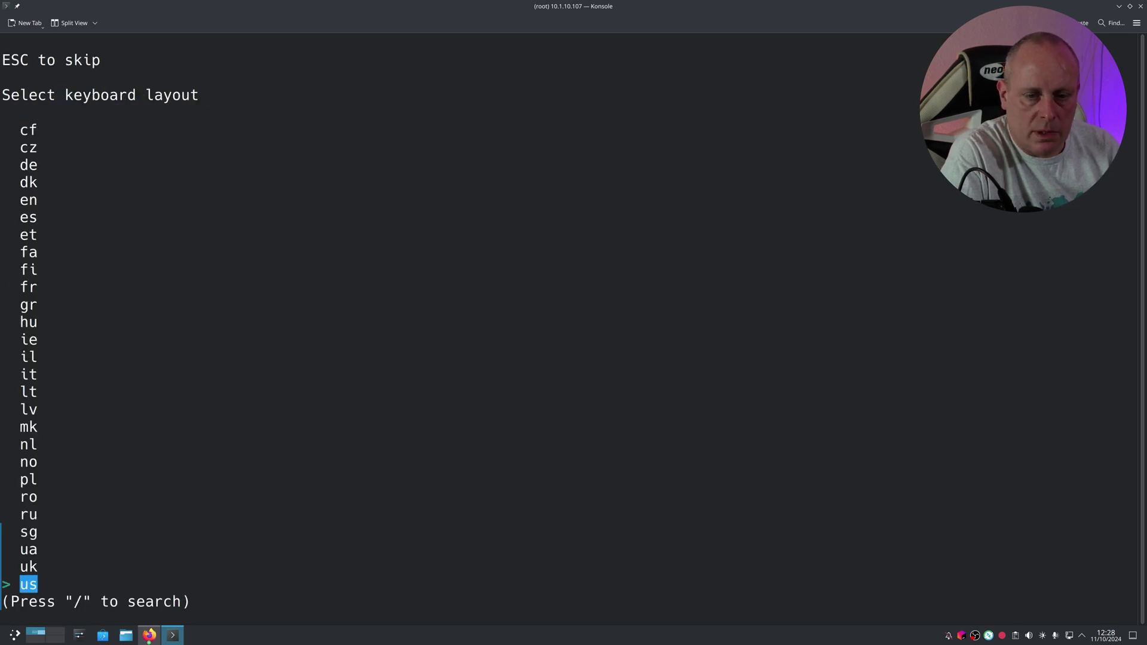
{"action": "key", "text": "Up"}
{"action": "key", "text": "Return"}
{"action": "key", "text": "Down"}
{"action": "key", "text": "Down"}
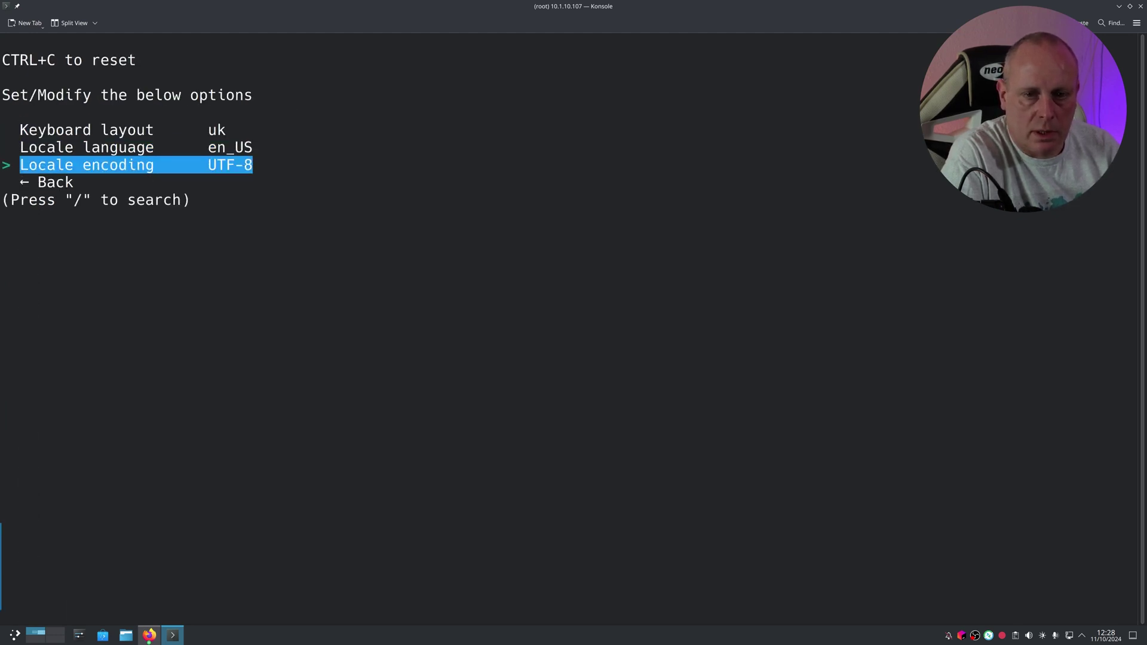
{"action": "key", "text": "Up"}
{"action": "key", "text": "Down"}
{"action": "key", "text": "Down"}
{"action": "key", "text": "Return"}
{"action": "key", "text": "Down"}
{"action": "key", "text": "Down"}
{"action": "key", "text": "Down"}
{"action": "key", "text": "Down"}
{"action": "key", "text": "Down"}
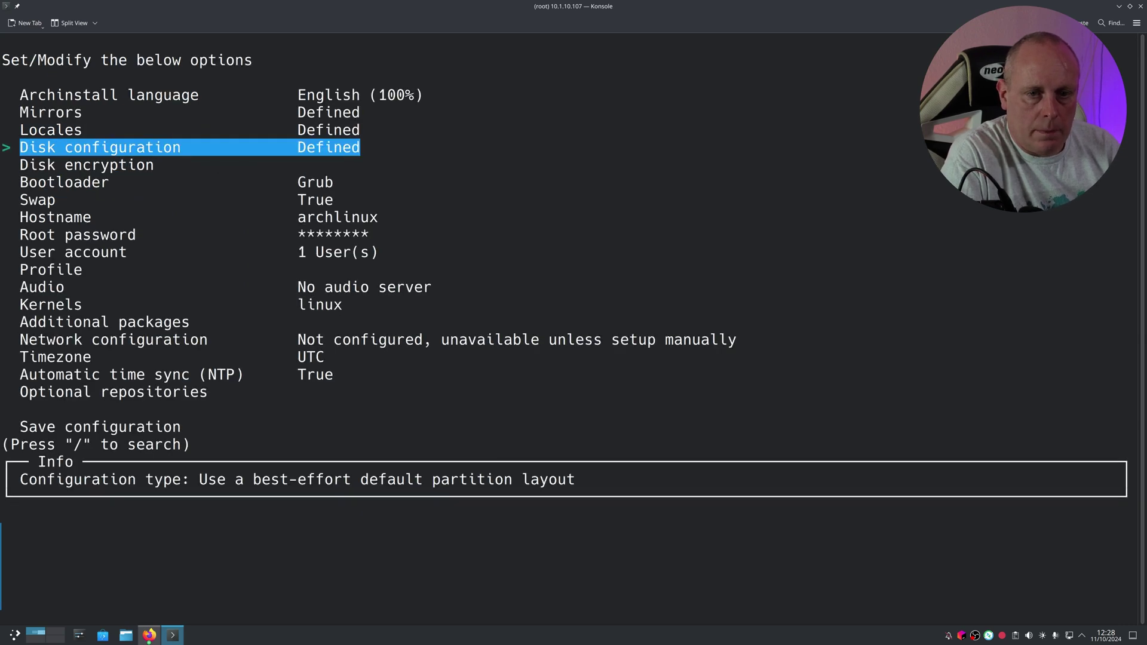
{"action": "key", "text": "Down"}
{"action": "key", "text": "Up"}
{"action": "key", "text": "Up"}
{"action": "key", "text": "Up"}
{"action": "key", "text": "Up"}
{"action": "key", "text": "Up"}
{"action": "key", "text": "Down"}
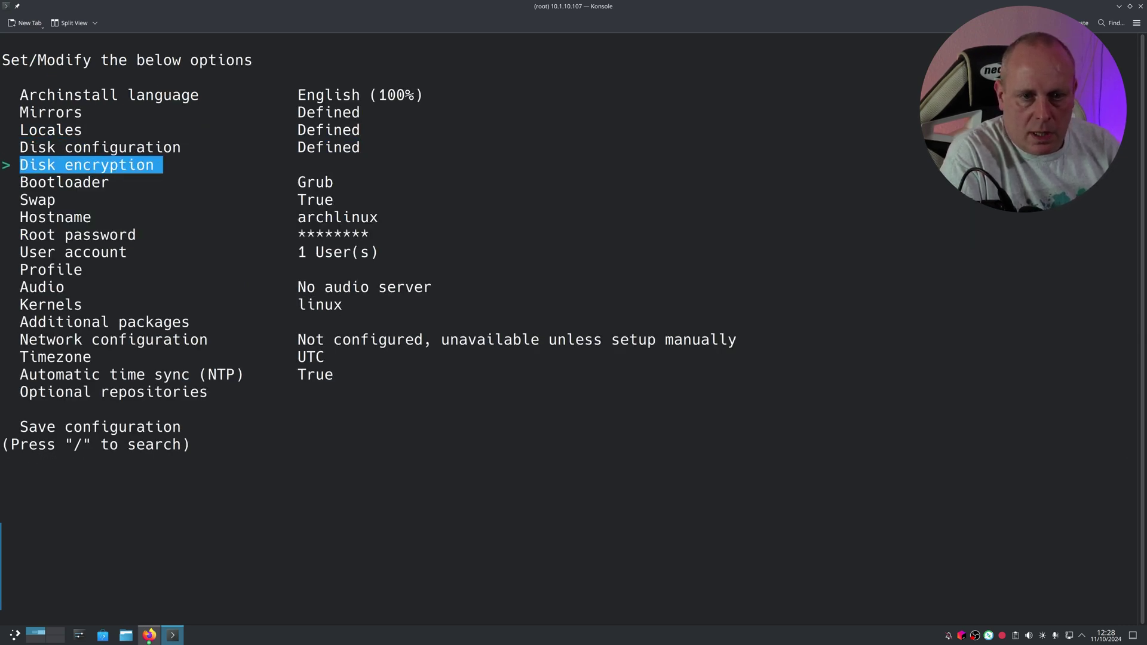
{"action": "key", "text": "Down"}
{"action": "key", "text": "Down"}
{"action": "key", "text": "Up"}
{"action": "key", "text": "Down"}
{"action": "key", "text": "Down"}
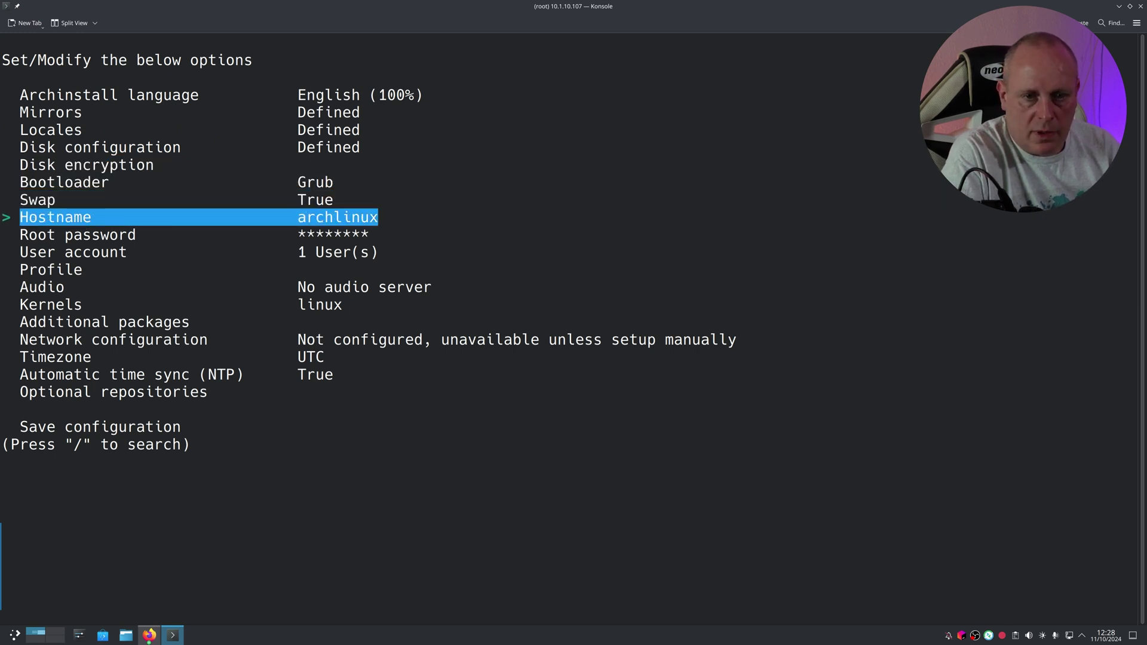
{"action": "key", "text": "Down"}
{"action": "key", "text": "Down"}
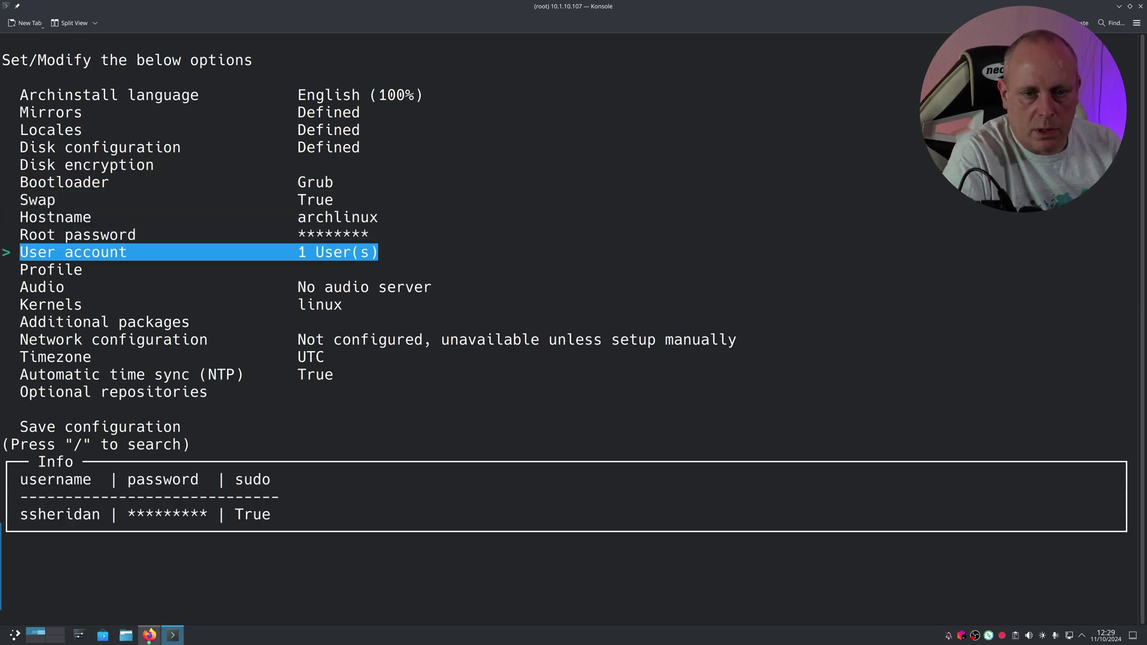
{"action": "key", "text": "Down"}
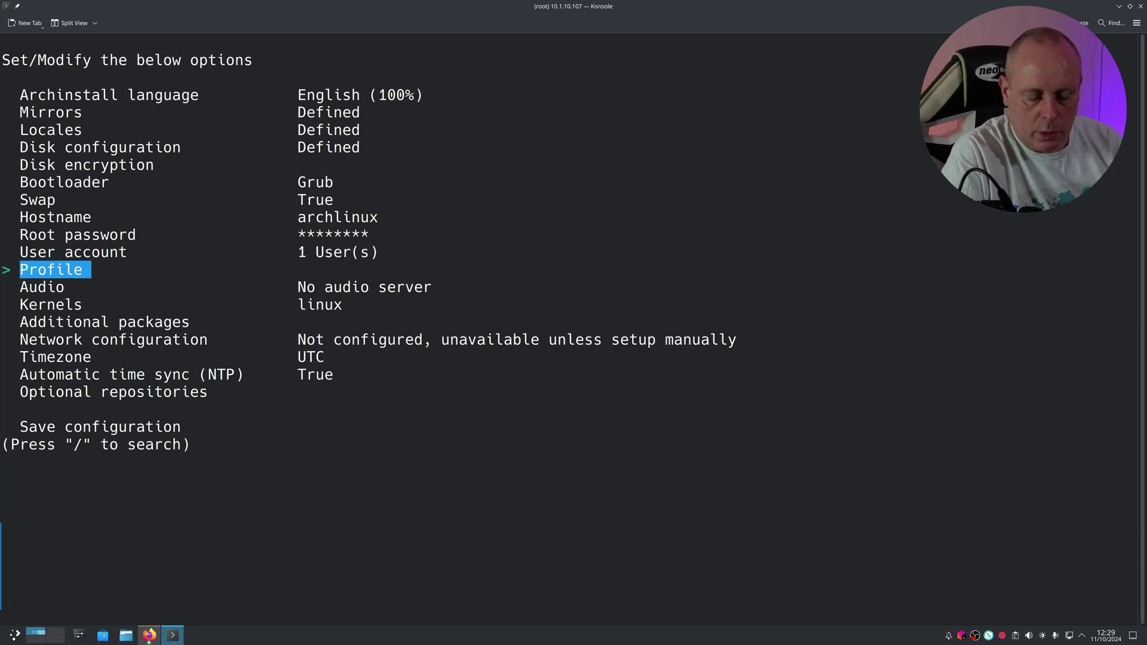
Step: Choose the Desktop profile and move down to KDE Plasma in the environment list
{"action": "key", "text": "Return"}
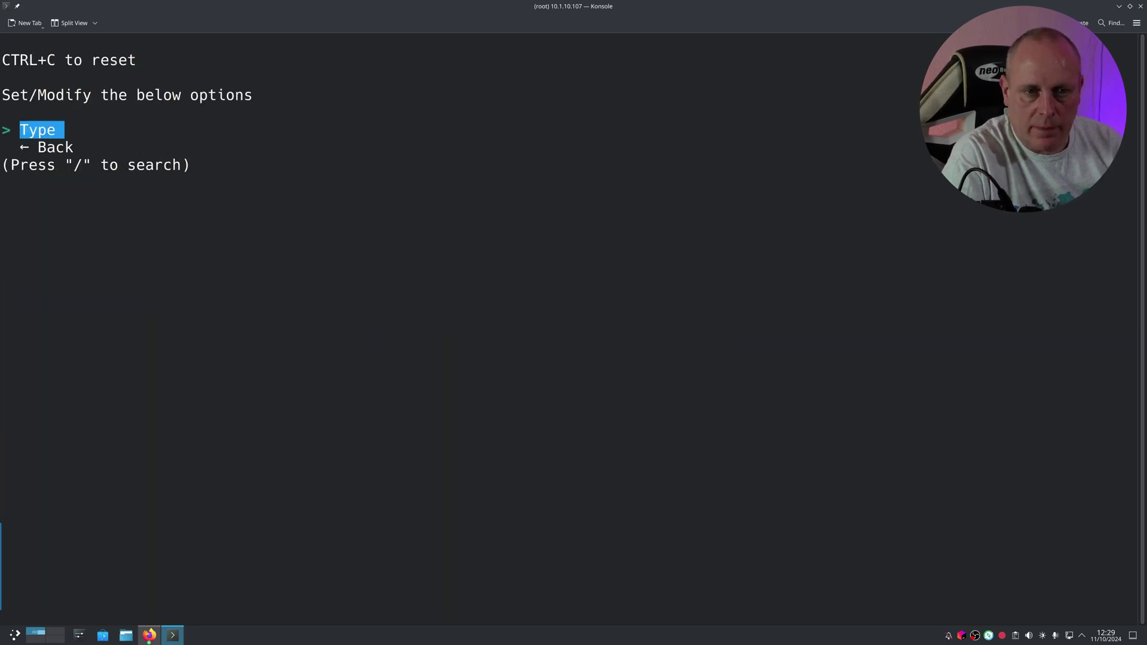
{"action": "key", "text": "Return"}
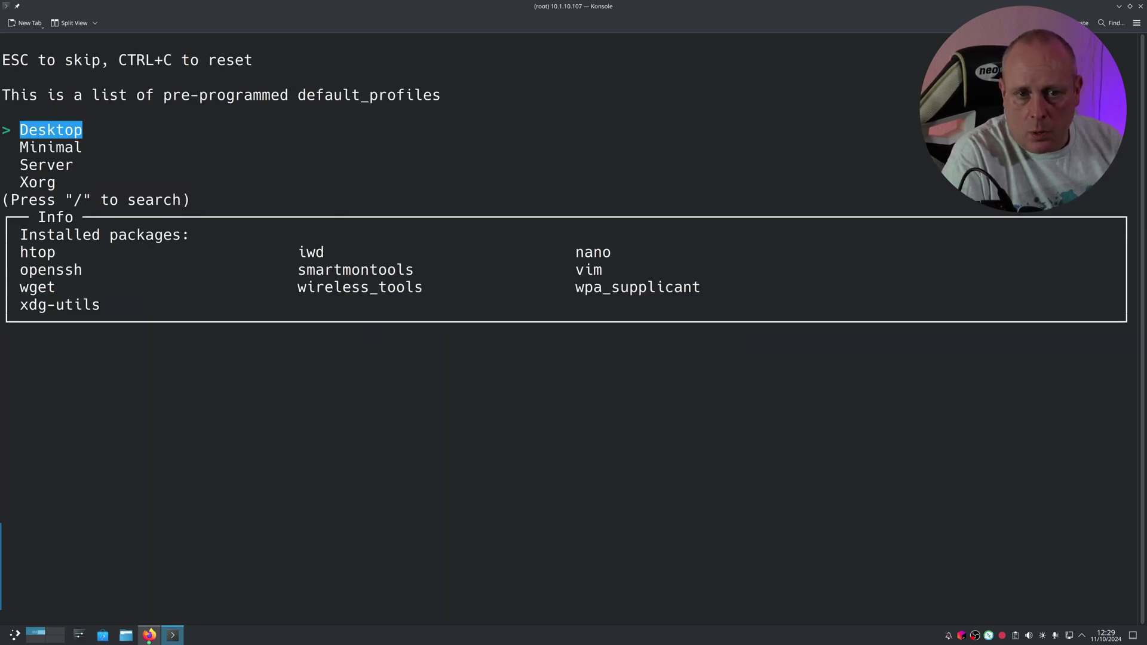
{"action": "key", "text": "Down"}
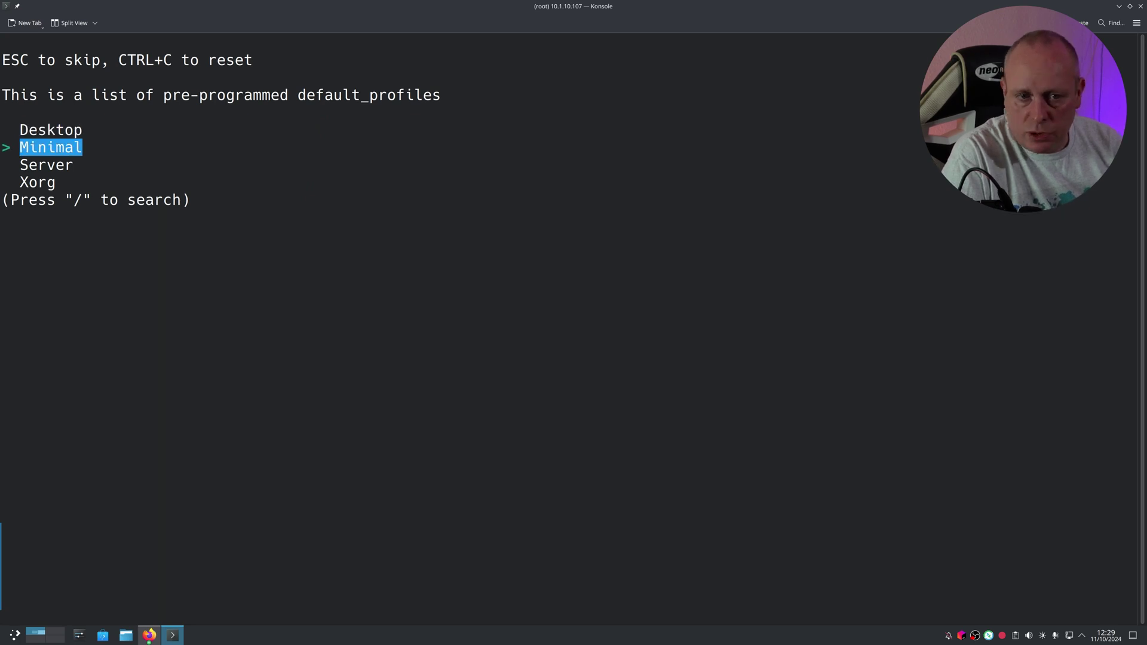
{"action": "key", "text": "Down"}
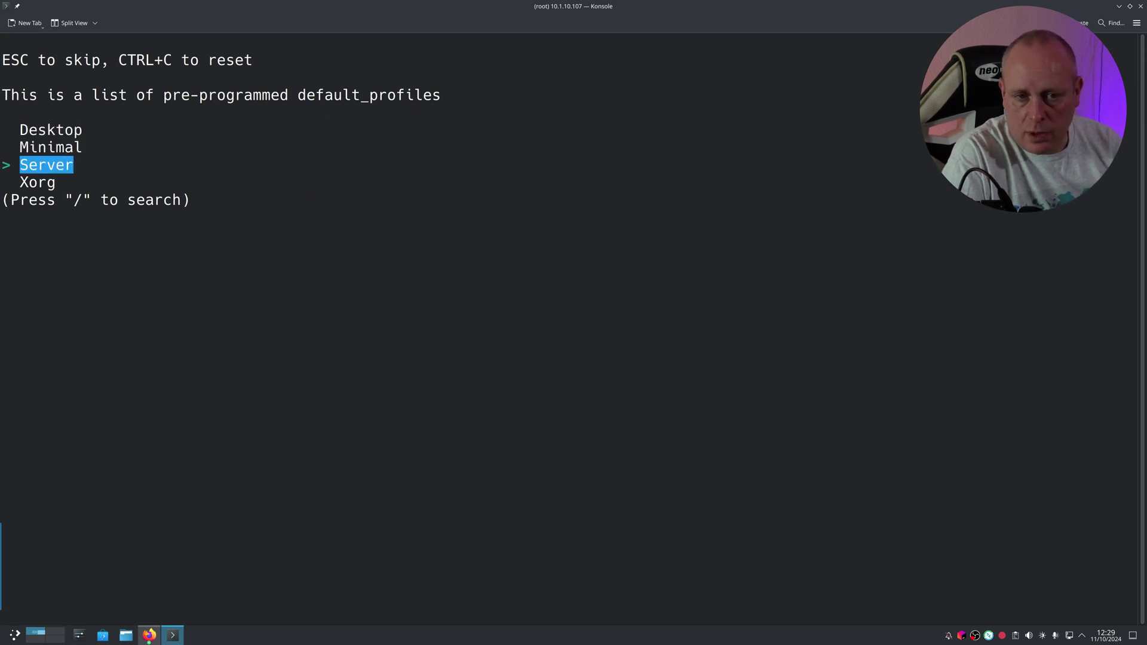
{"action": "key", "text": "Down"}
{"action": "key", "text": "Up"}
{"action": "key", "text": "Up"}
{"action": "key", "text": "Up"}
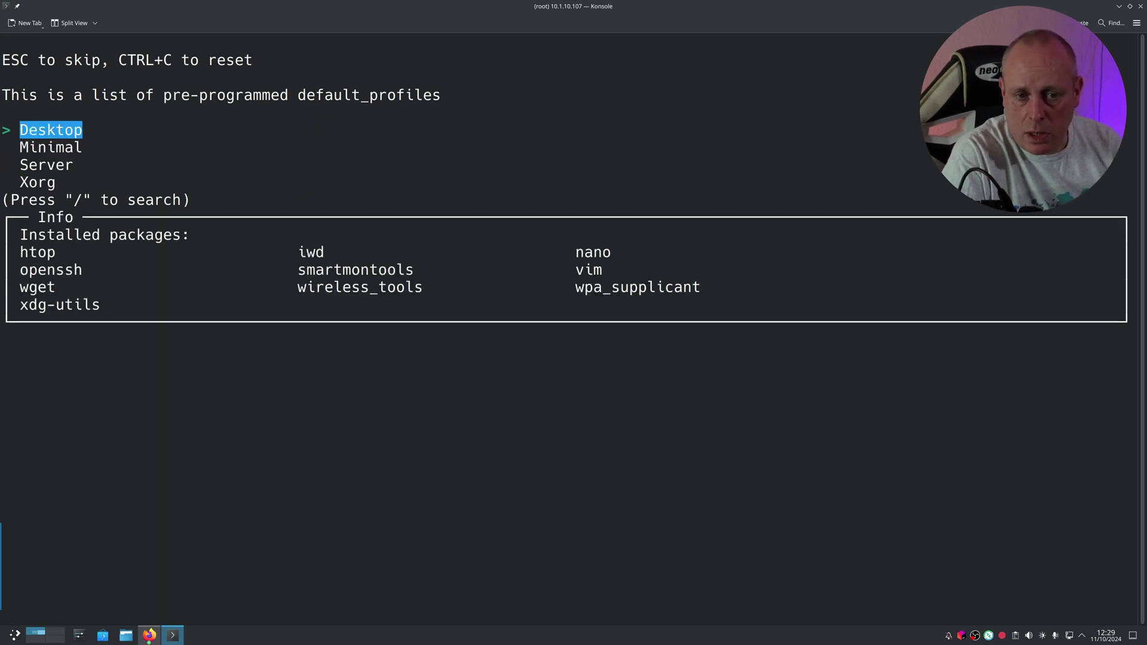
{"action": "key", "text": "Return"}
{"action": "key", "text": "Down"}
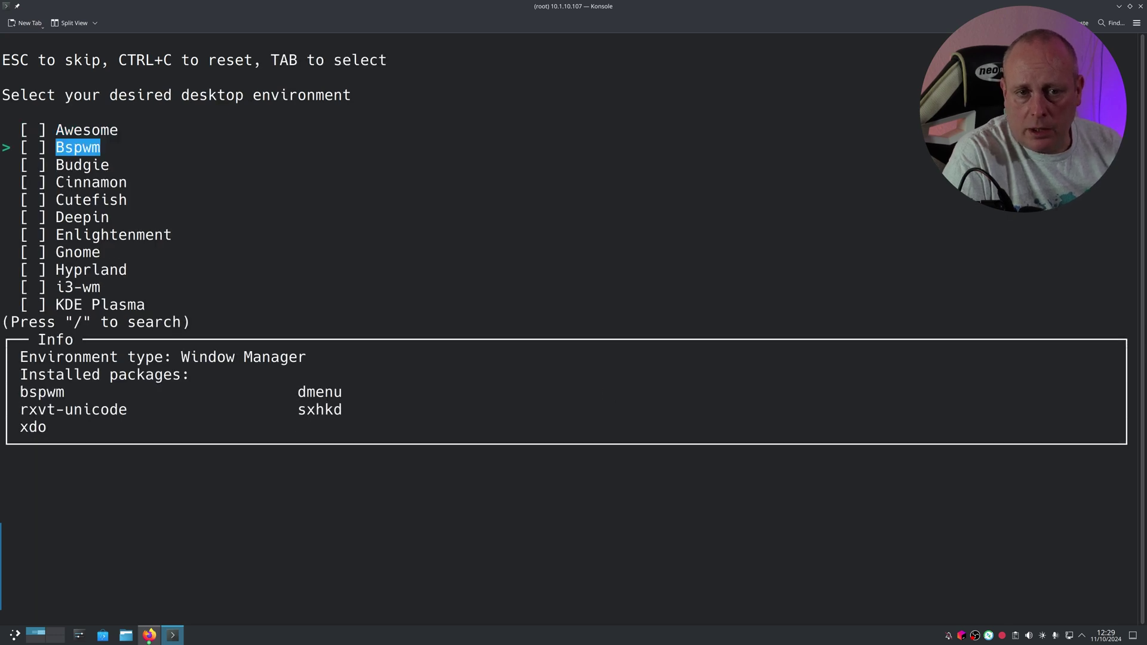
{"action": "key", "text": "Down"}
{"action": "key", "text": "Down"}
{"action": "key", "text": "Down"}
{"action": "key", "text": "Down"}
{"action": "key", "text": "Down"}
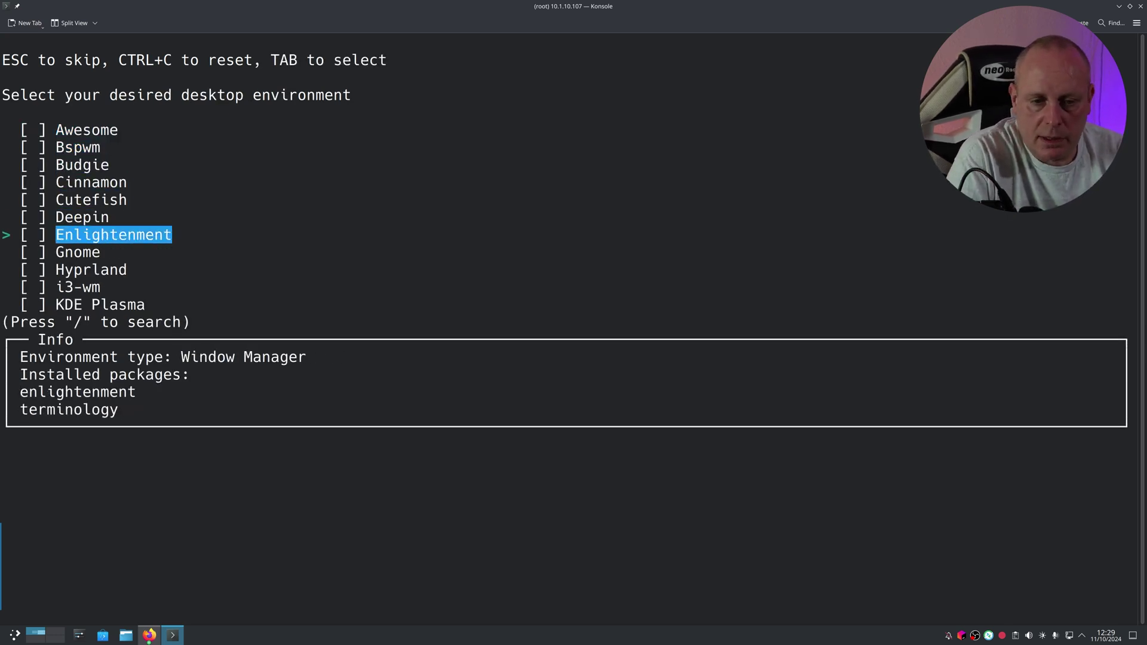
{"action": "key", "text": "Down"}
{"action": "key", "text": "Down"}
{"action": "key", "text": "Down"}
{"action": "key", "text": "Down"}
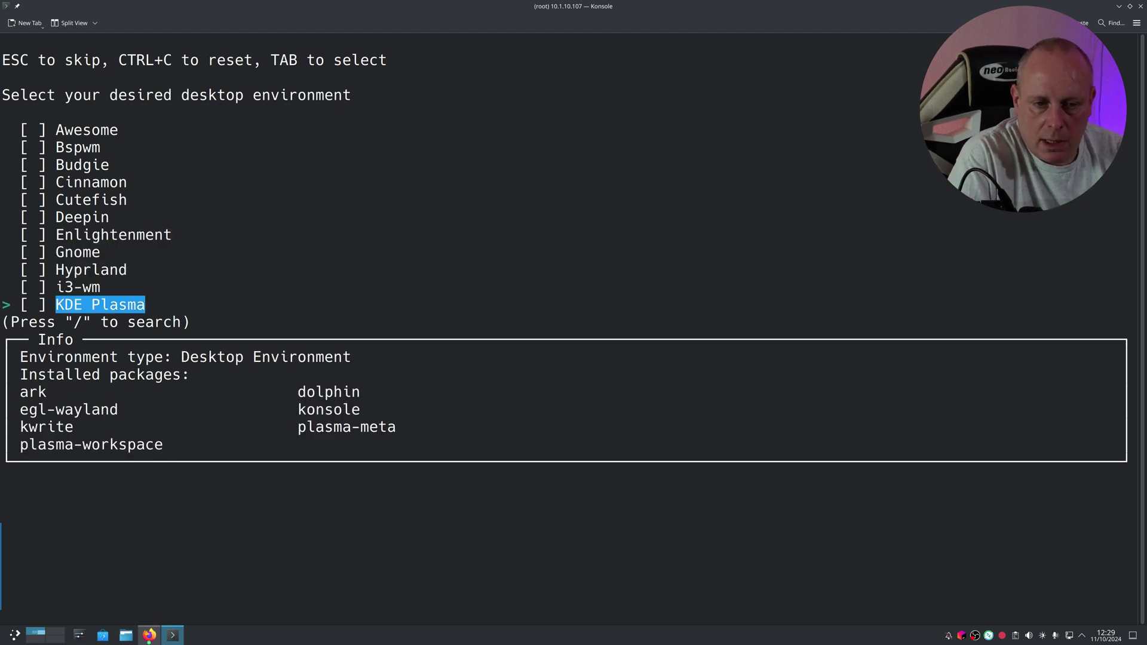
{"action": "key", "text": "Return"}
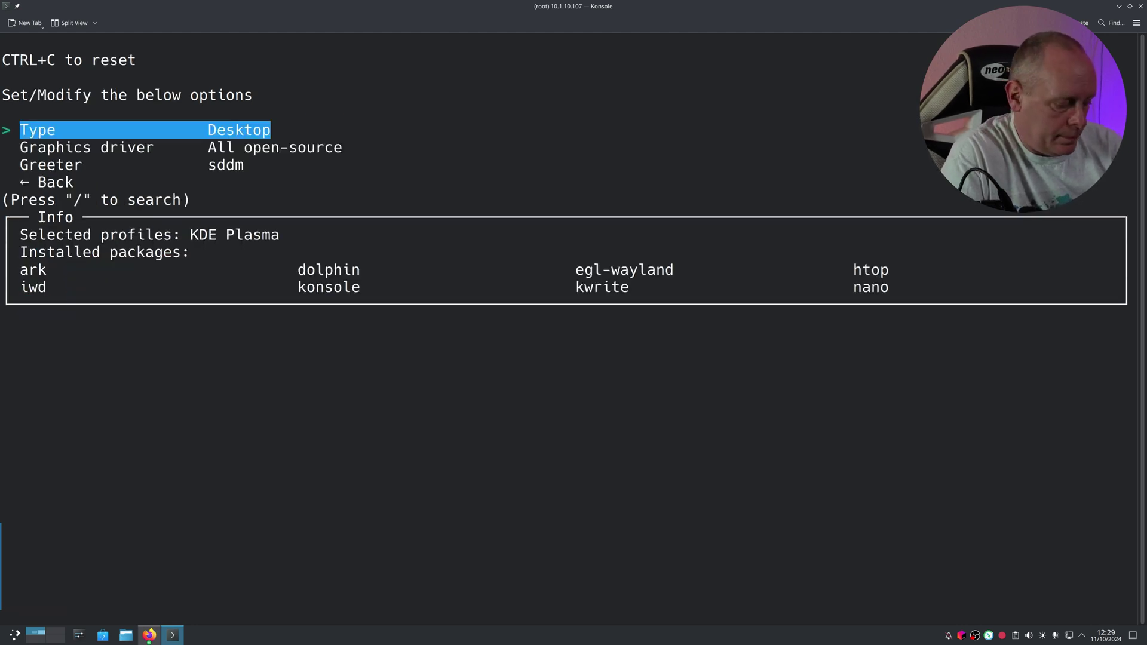
{"action": "key", "text": "Down"}
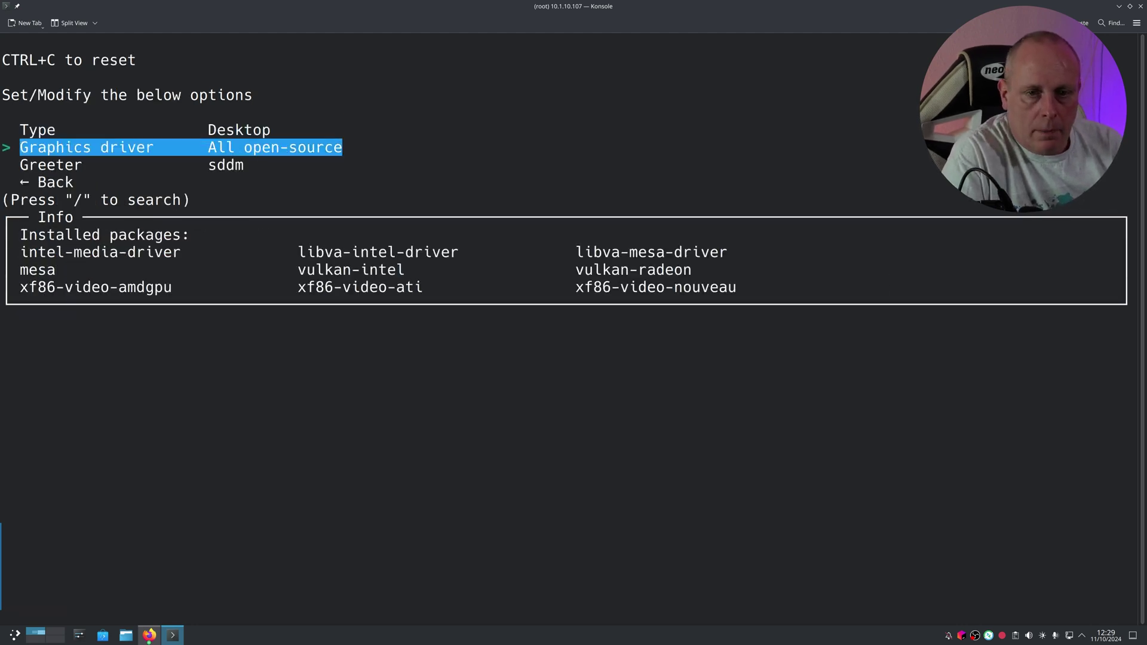
{"action": "key", "text": "Return"}
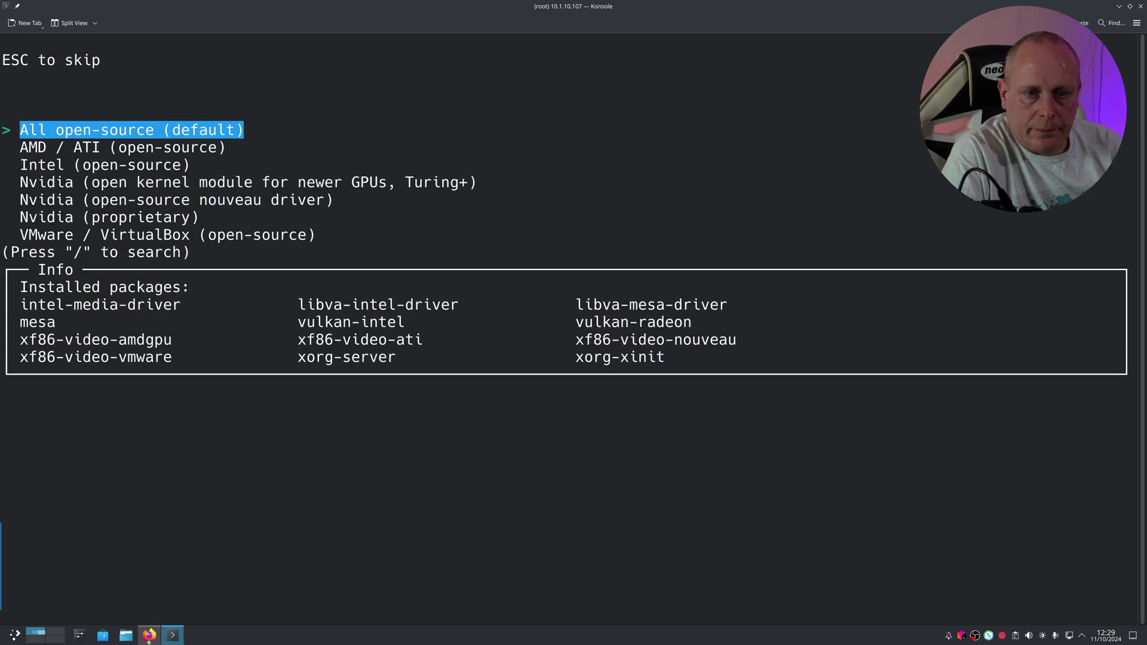
{"action": "key", "text": "Down"}
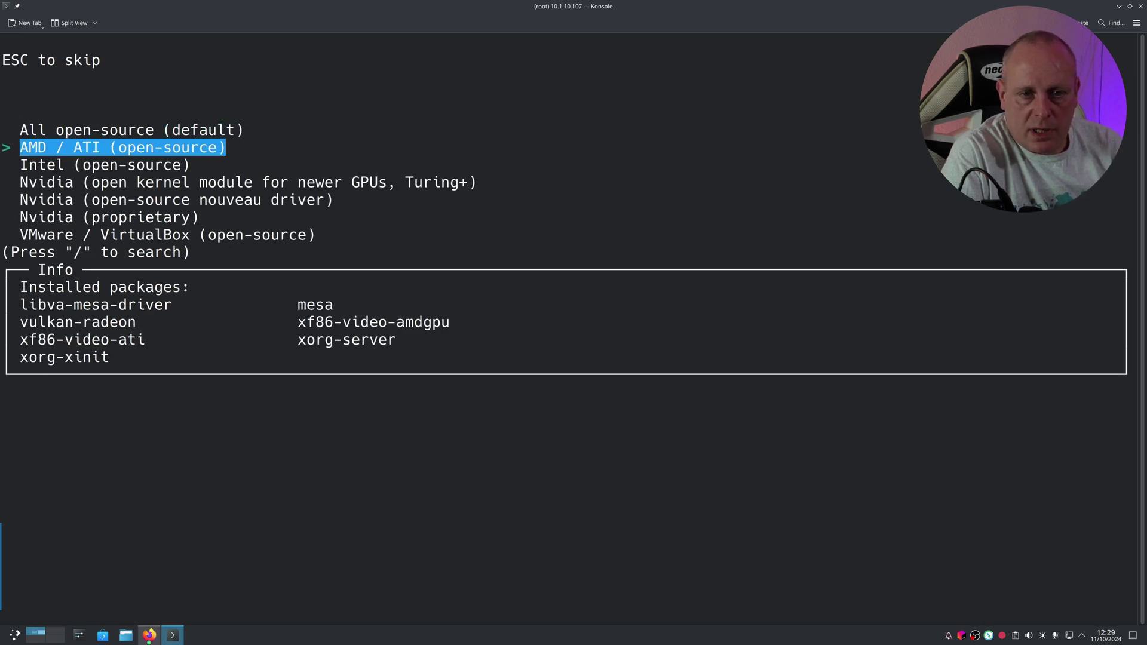
{"action": "key", "text": "Down"}
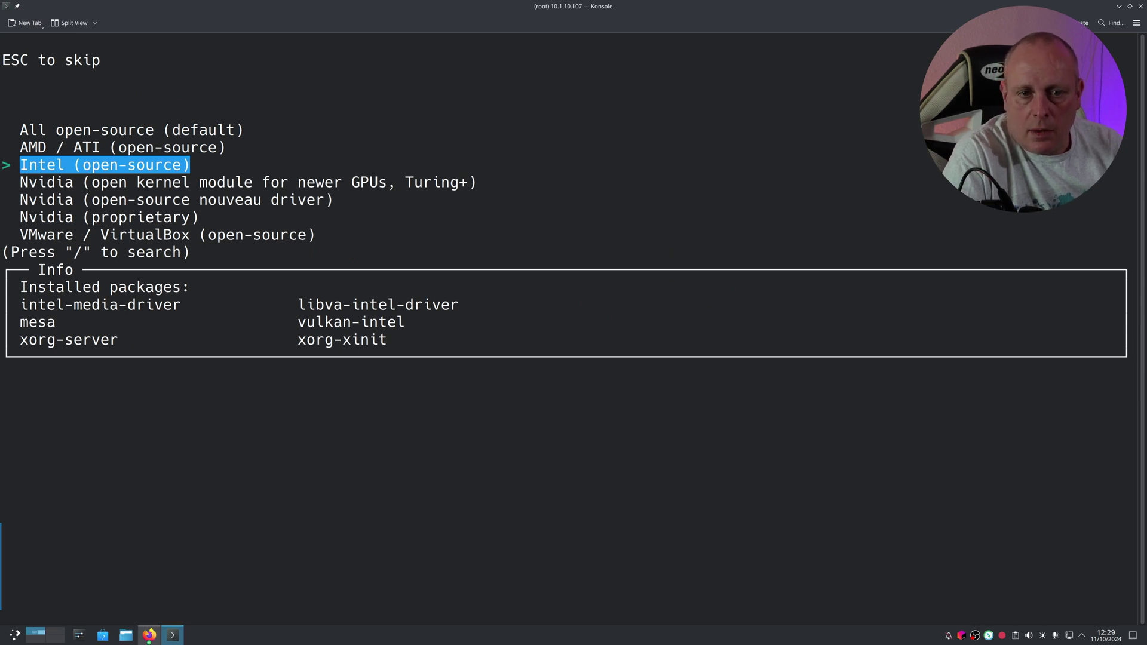
{"action": "key", "text": "Down"}
{"action": "key", "text": "Down"}
{"action": "key", "text": "Down"}
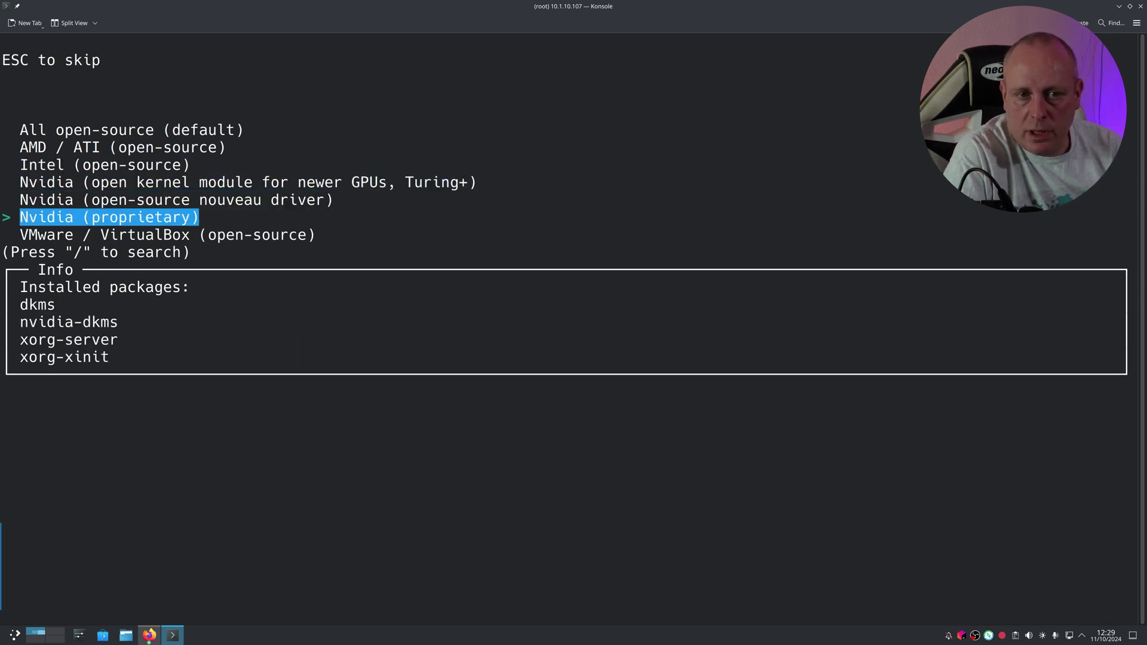
{"action": "key", "text": "Up"}
{"action": "key", "text": "Up"}
{"action": "key", "text": "Up"}
{"action": "key", "text": "Up"}
{"action": "key", "text": "Up"}
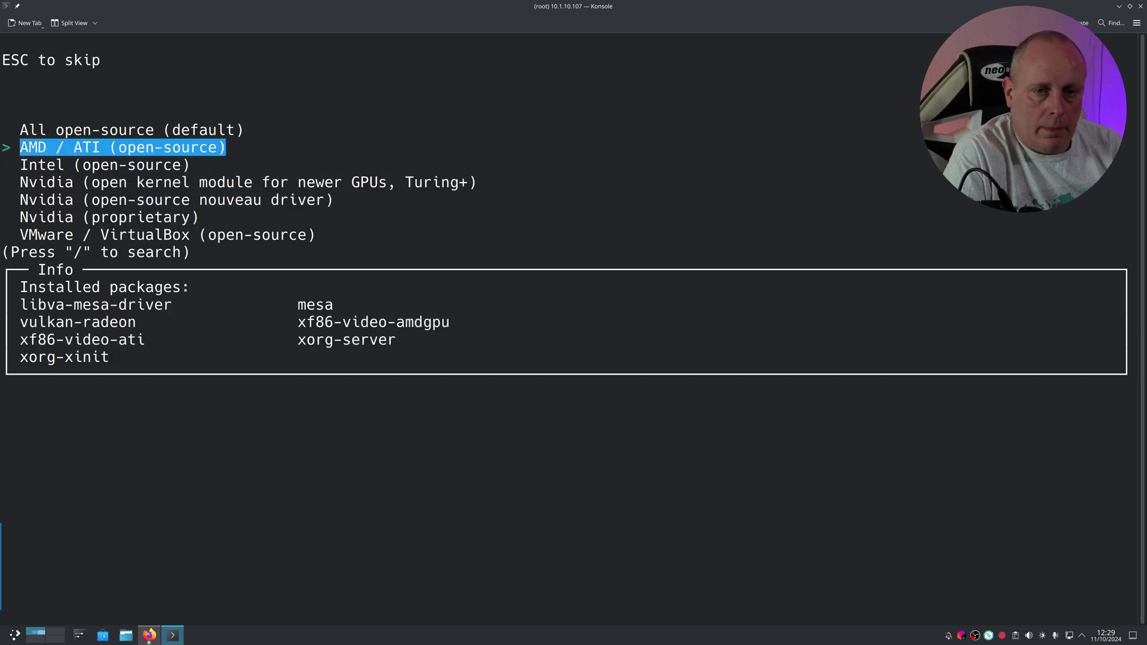
{"action": "key", "text": "Return"}
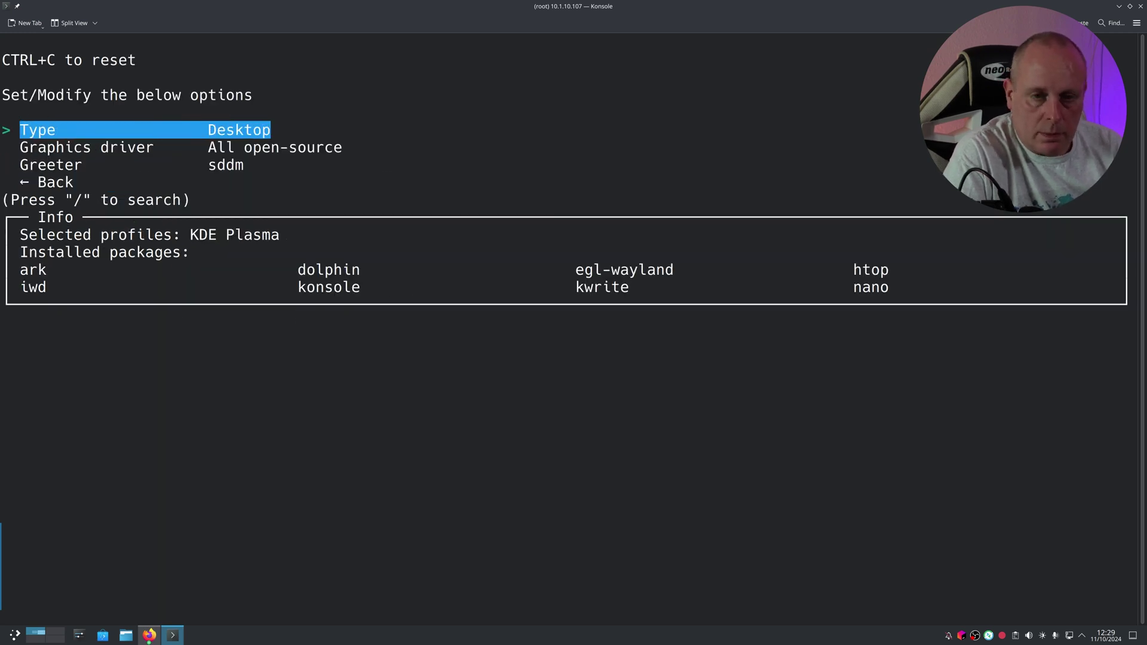
{"action": "key", "text": "Down"}
{"action": "key", "text": "Down"}
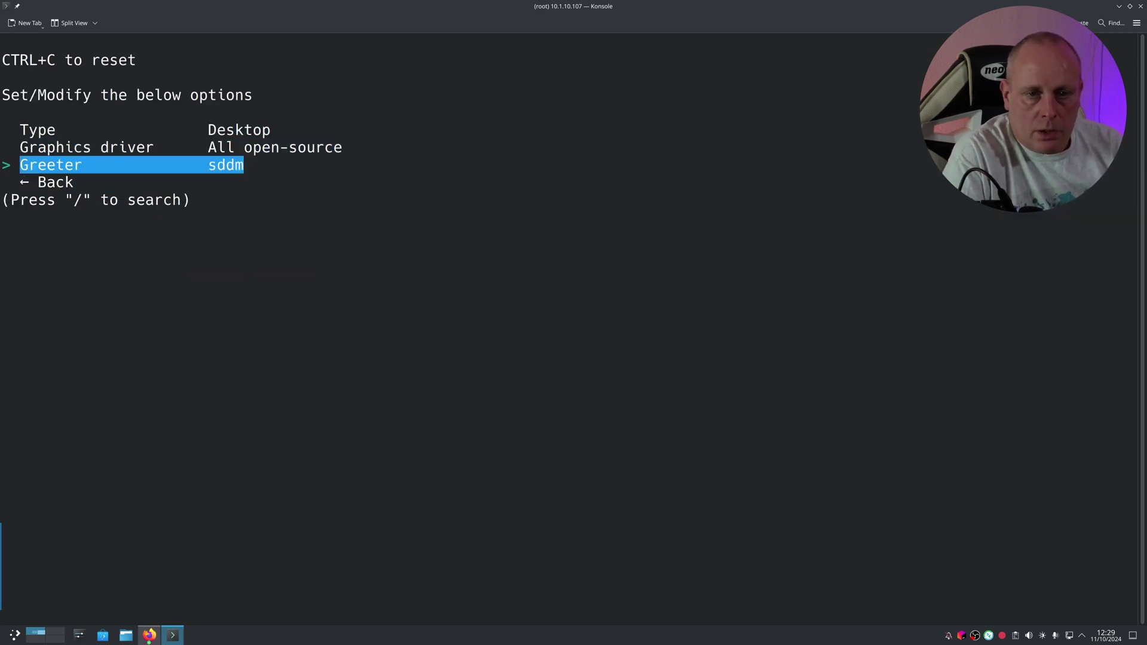
{"action": "key", "text": "Down"}
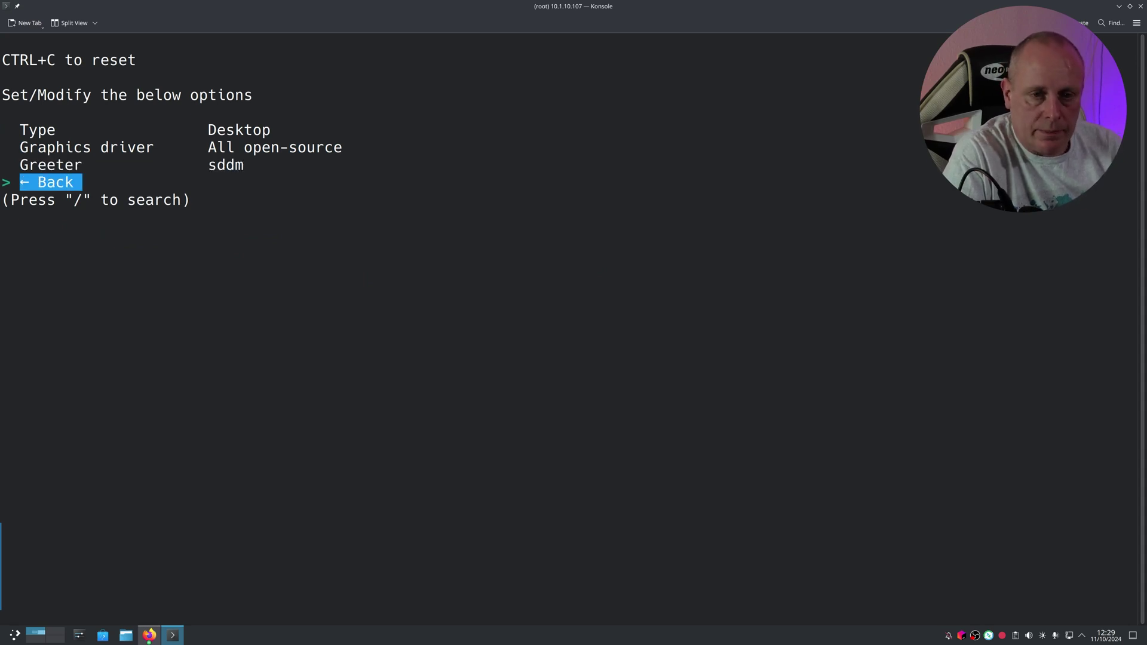
Step: Set the audio server to Pipewire
{"action": "key", "text": "Return"}
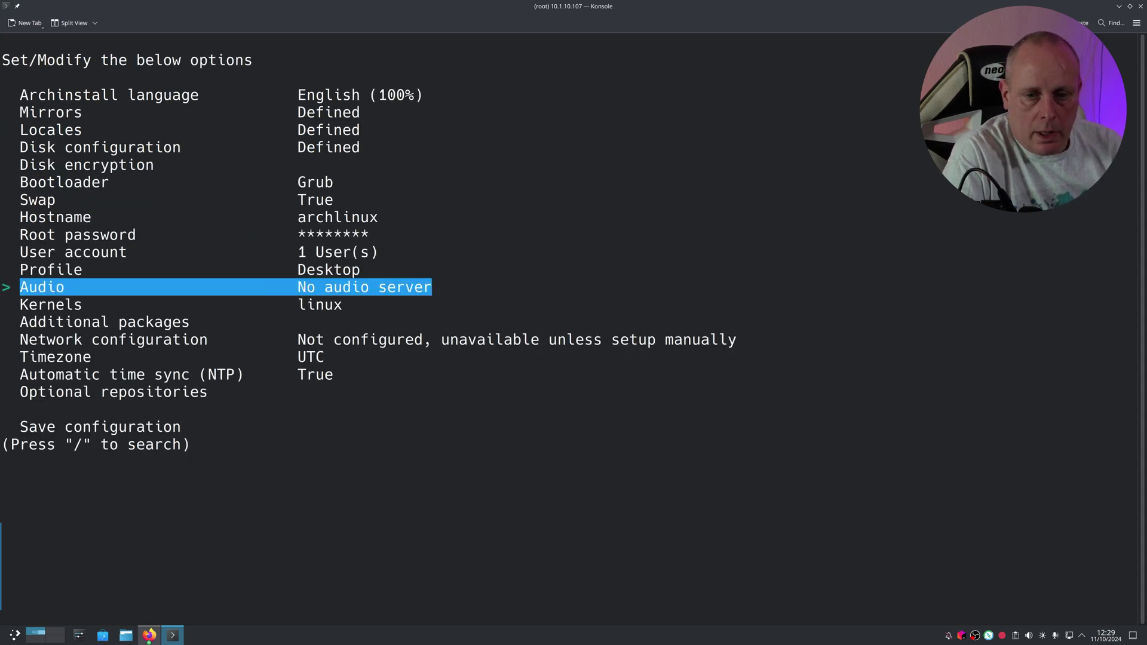
{"action": "key", "text": "Return"}
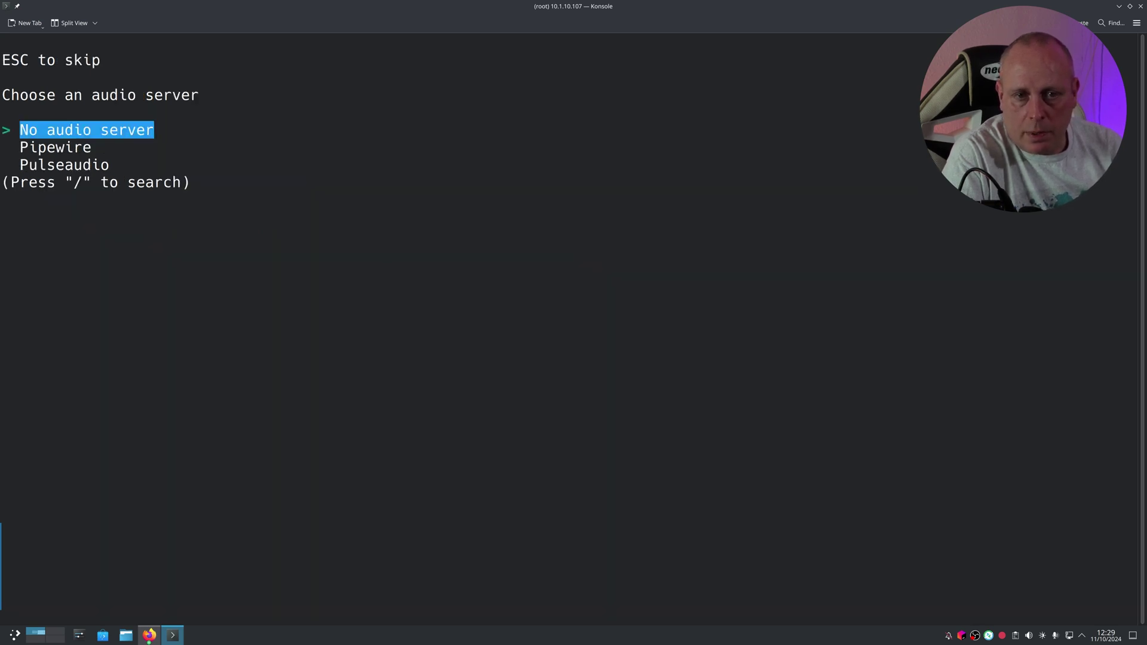
{"action": "key", "text": "Down"}
{"action": "key", "text": "Up"}
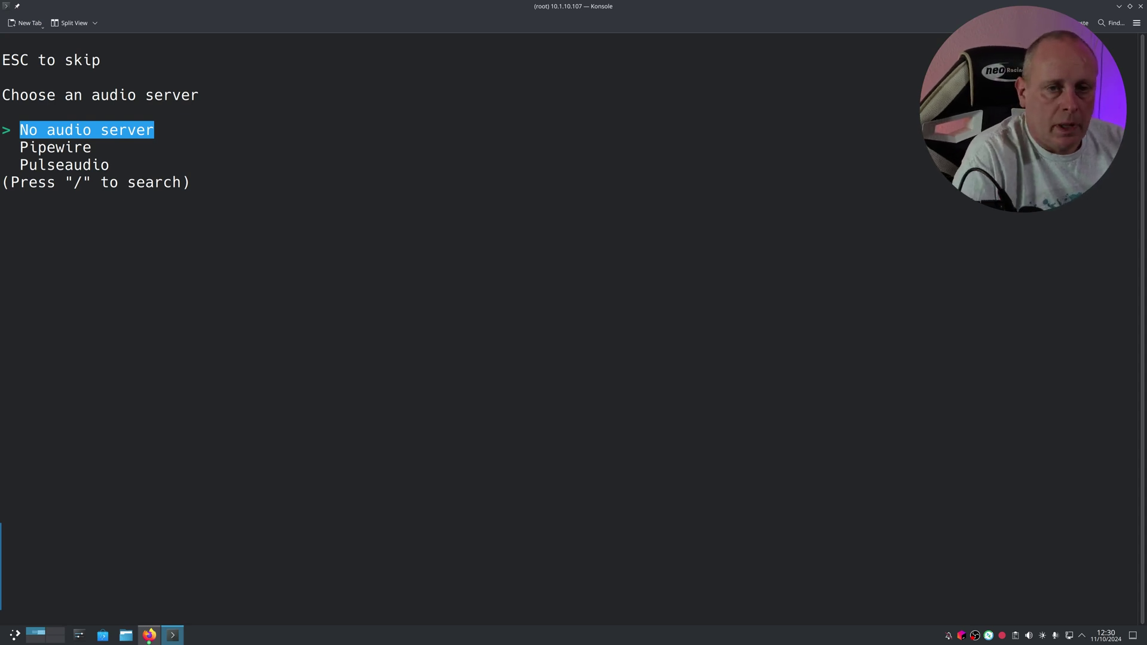
{"action": "key", "text": "Down"}
{"action": "key", "text": "Down"}
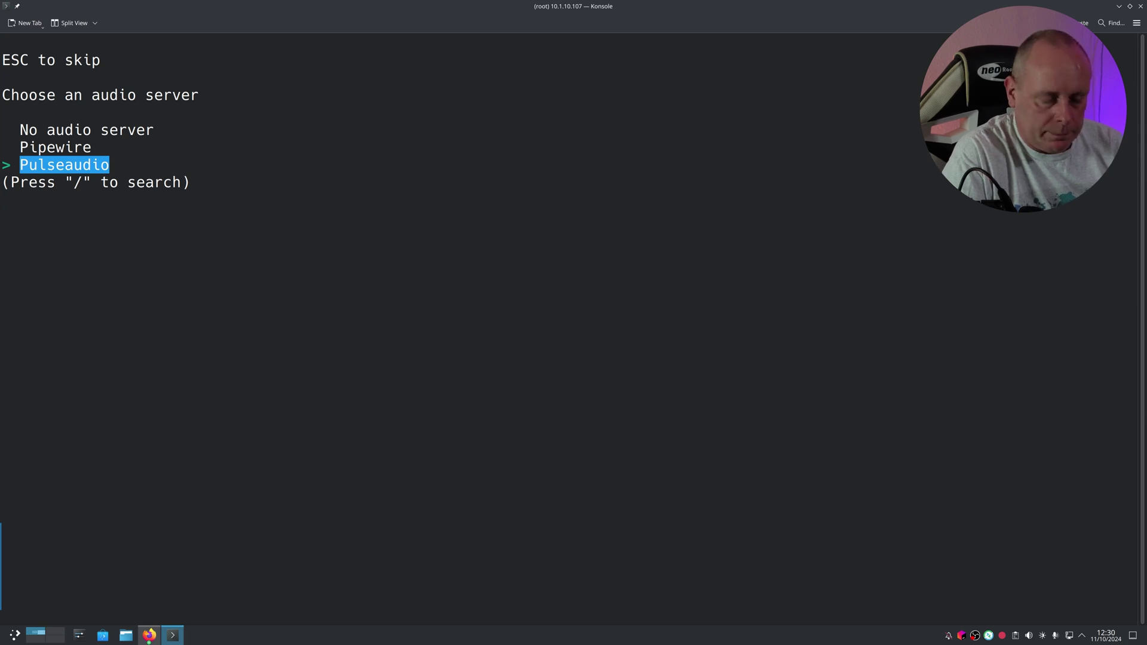
{"action": "key", "text": "Up"}
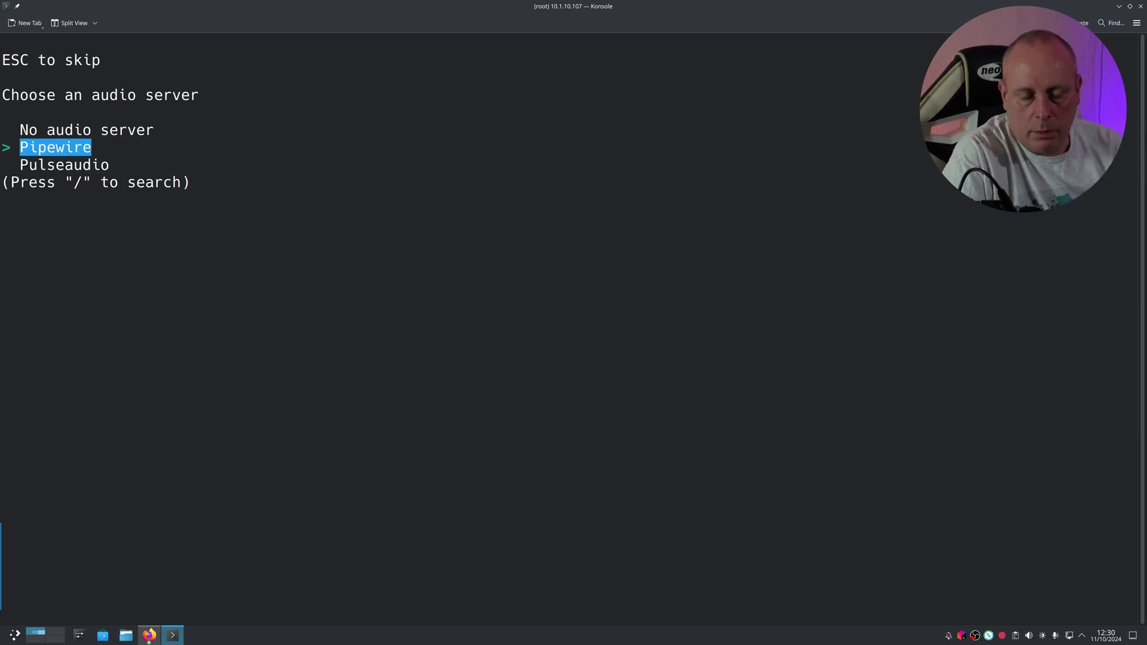
{"action": "key", "text": "Return"}
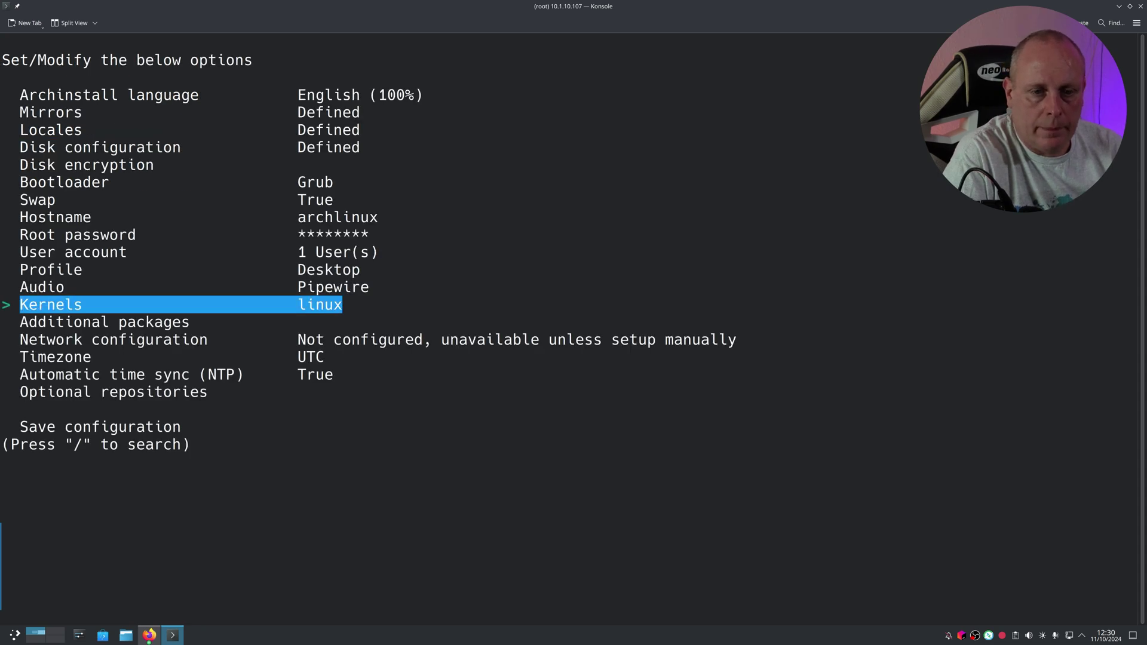
Step: Add vim as an additional package and highlight NetworkManager in network configuration
{"action": "key", "text": "Down"}
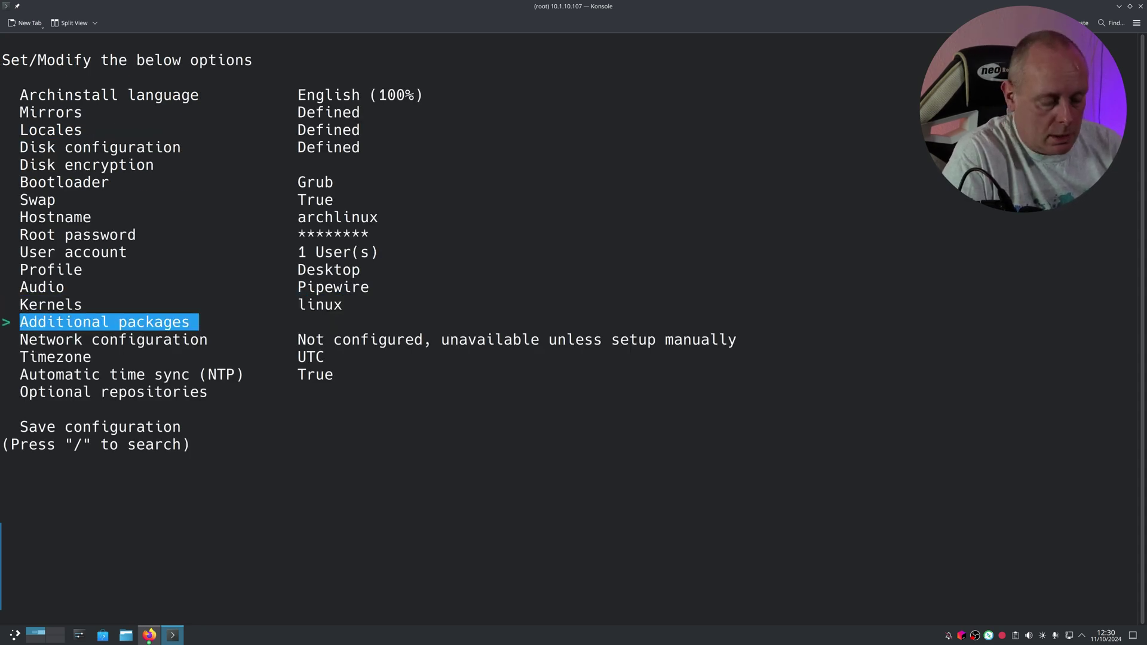
{"action": "key", "text": "Return"}
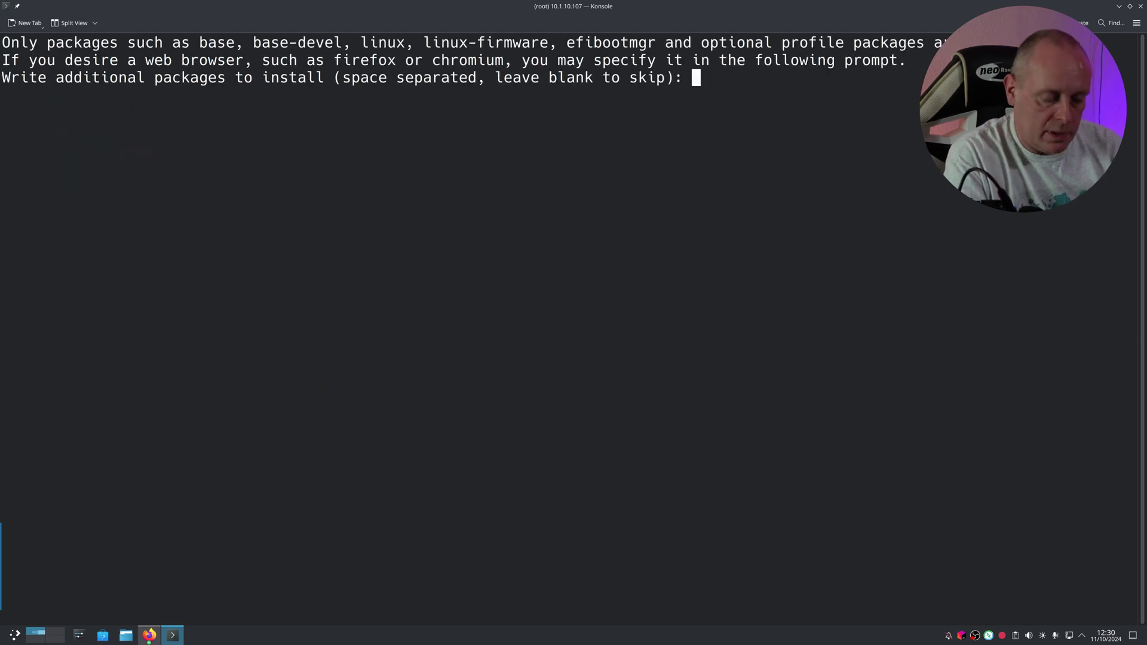
{"action": "type", "text": "vim"}
{"action": "key", "text": "Return"}
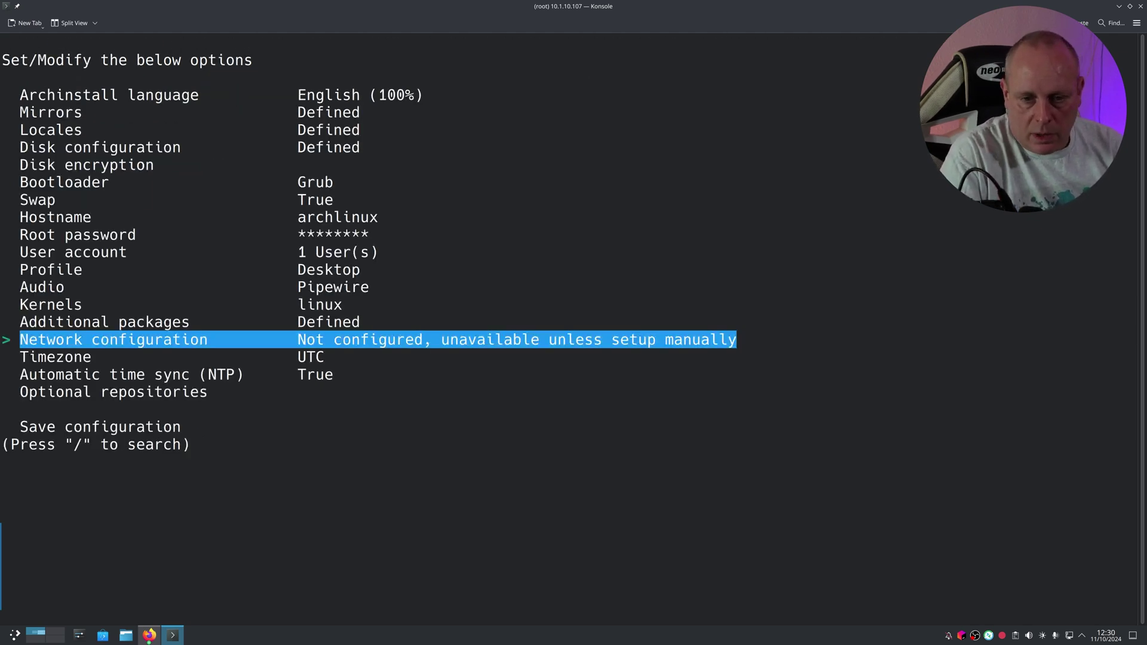
{"action": "key", "text": "Return"}
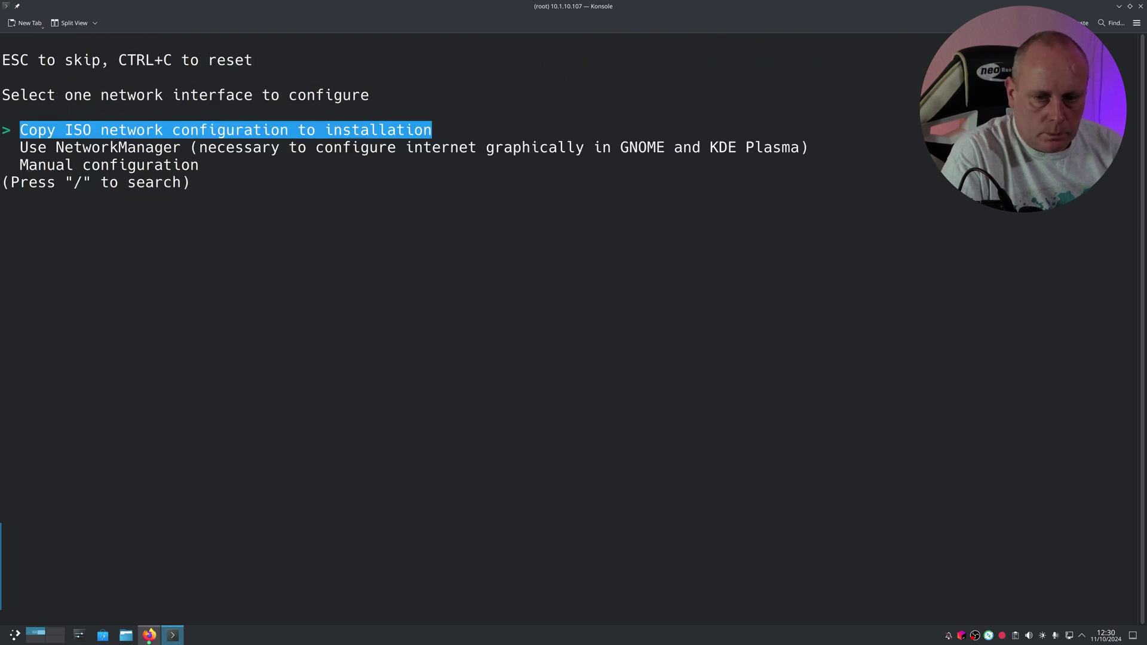
{"action": "key", "text": "Down"}
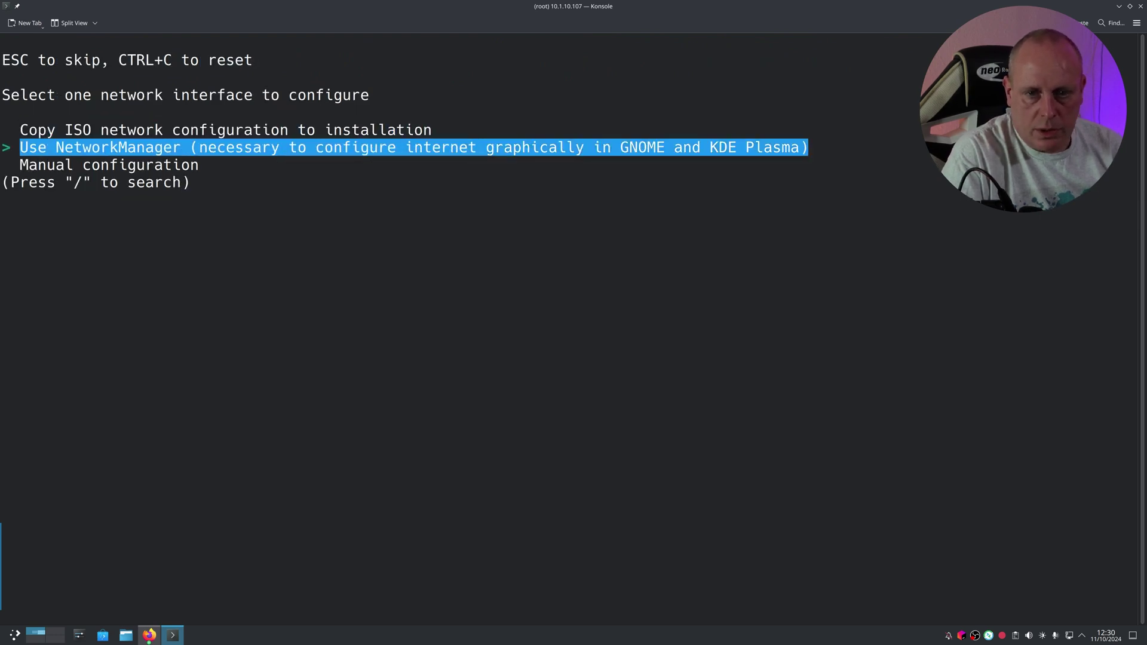
Step: Use NetworkManager for networking and set the timezone to Europe/London
{"action": "key", "text": "Return"}
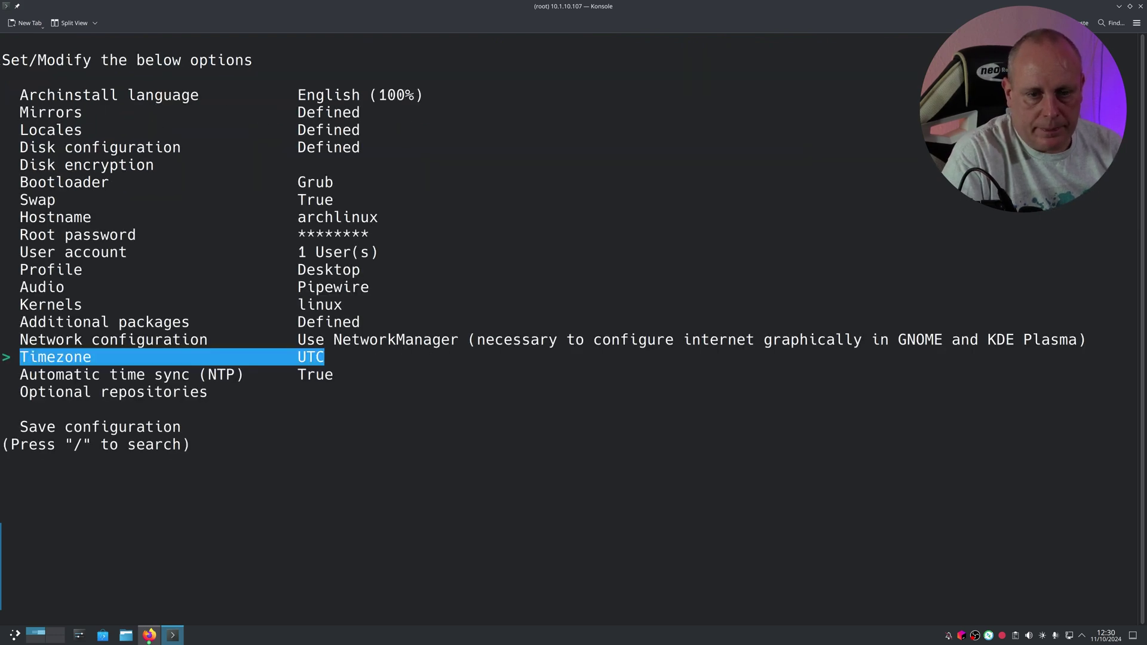
{"action": "key", "text": "Return"}
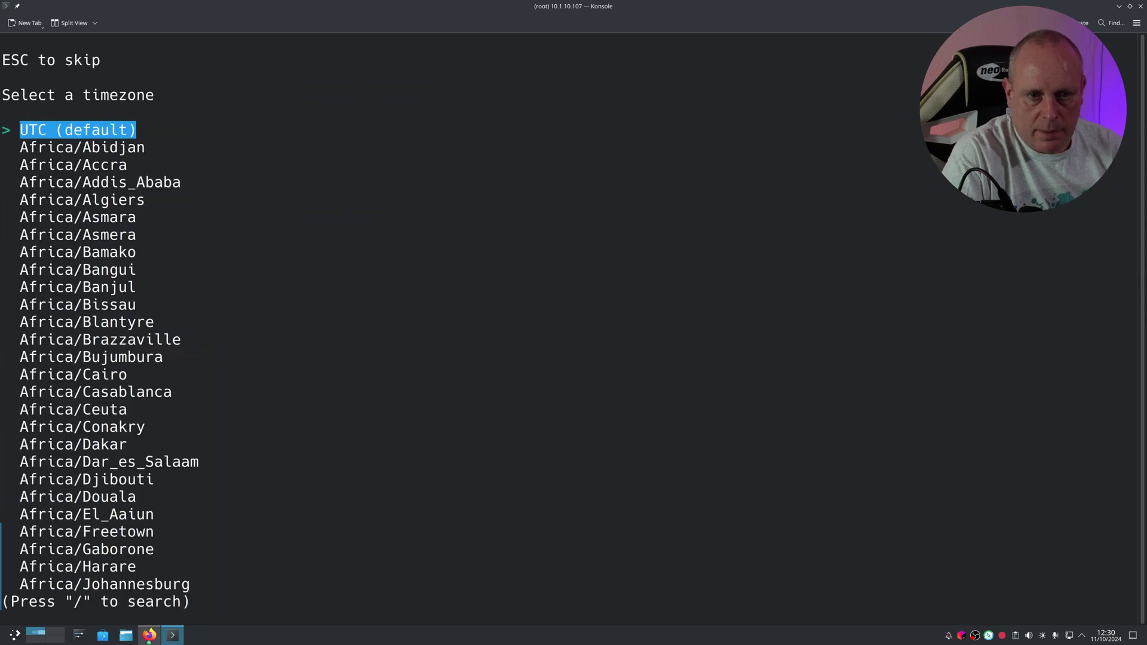
{"action": "key", "text": "Page_Down"}
{"action": "key", "text": "Page_Down"}
{"action": "key", "text": "Page_Down"}
{"action": "key", "text": "Page_Down"}
{"action": "key", "text": "Page_Down"}
{"action": "key", "text": "Page_Down"}
{"action": "key", "text": "Page_Down"}
{"action": "key", "text": "Page_Down"}
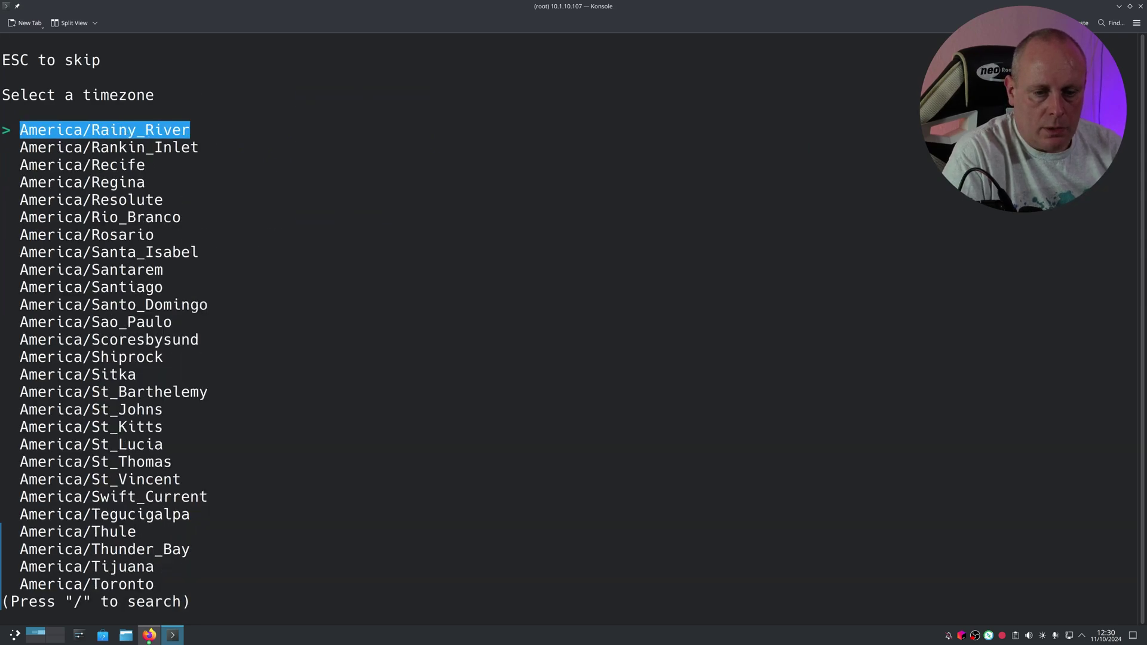
{"action": "key", "text": "Page_Down"}
{"action": "key", "text": "Page_Down"}
{"action": "key", "text": "Page_Down"}
{"action": "key", "text": "Page_Down"}
{"action": "key", "text": "Page_Down"}
{"action": "key", "text": "Page_Down"}
{"action": "key", "text": "Page_Down"}
{"action": "key", "text": "Page_Down"}
{"action": "key", "text": "Page_Down"}
{"action": "key", "text": "Page_Down"}
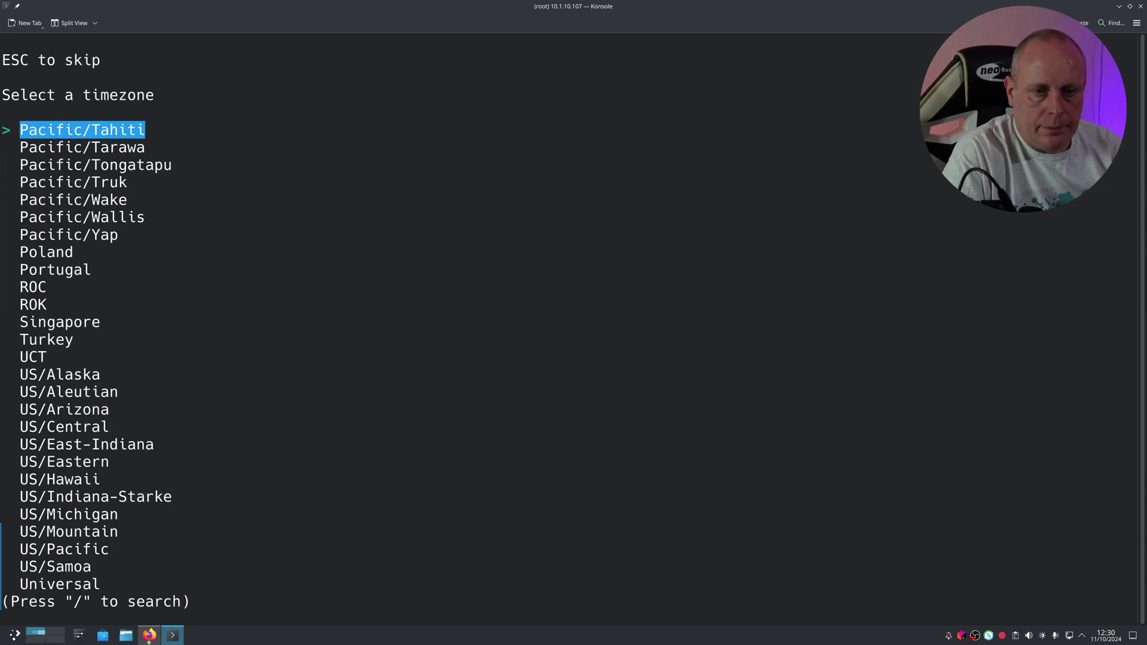
{"action": "key", "text": "Page_Up"}
{"action": "key", "text": "Page_Up"}
{"action": "key", "text": "Page_Up"}
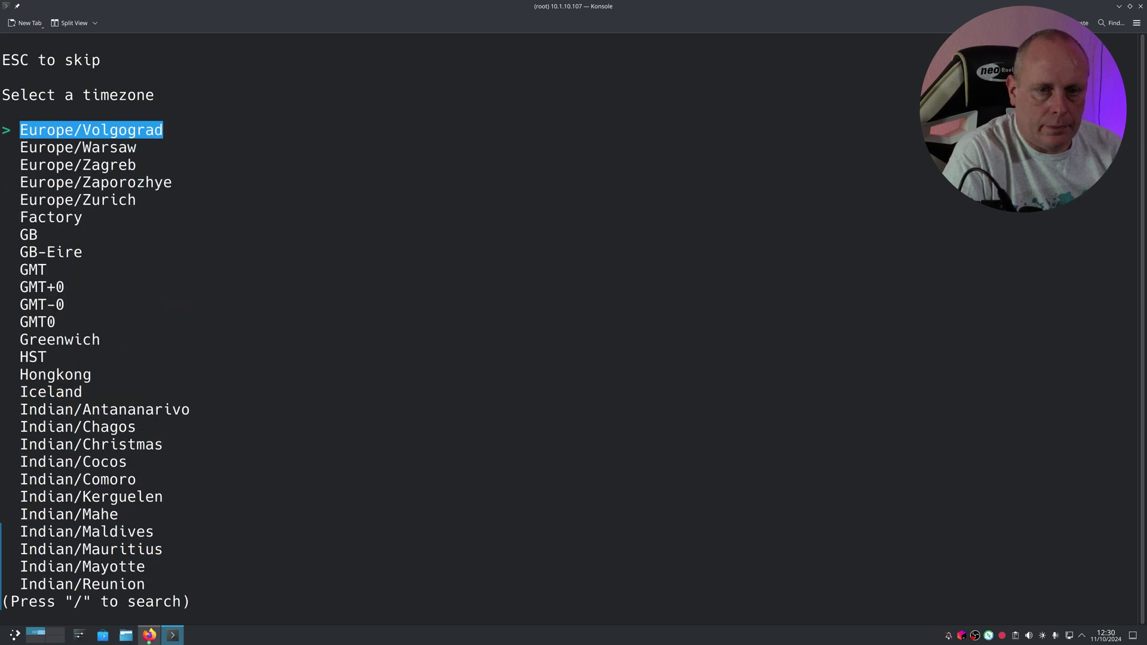
{"action": "key", "text": "Up"}
{"action": "key", "text": "Up"}
{"action": "key", "text": "Up"}
{"action": "key", "text": "Up"}
{"action": "key", "text": "Up"}
{"action": "key", "text": "Up"}
{"action": "key", "text": "Up"}
{"action": "key", "text": "Up"}
{"action": "key", "text": "Up"}
{"action": "key", "text": "Up"}
{"action": "key", "text": "Up"}
{"action": "key", "text": "Up"}
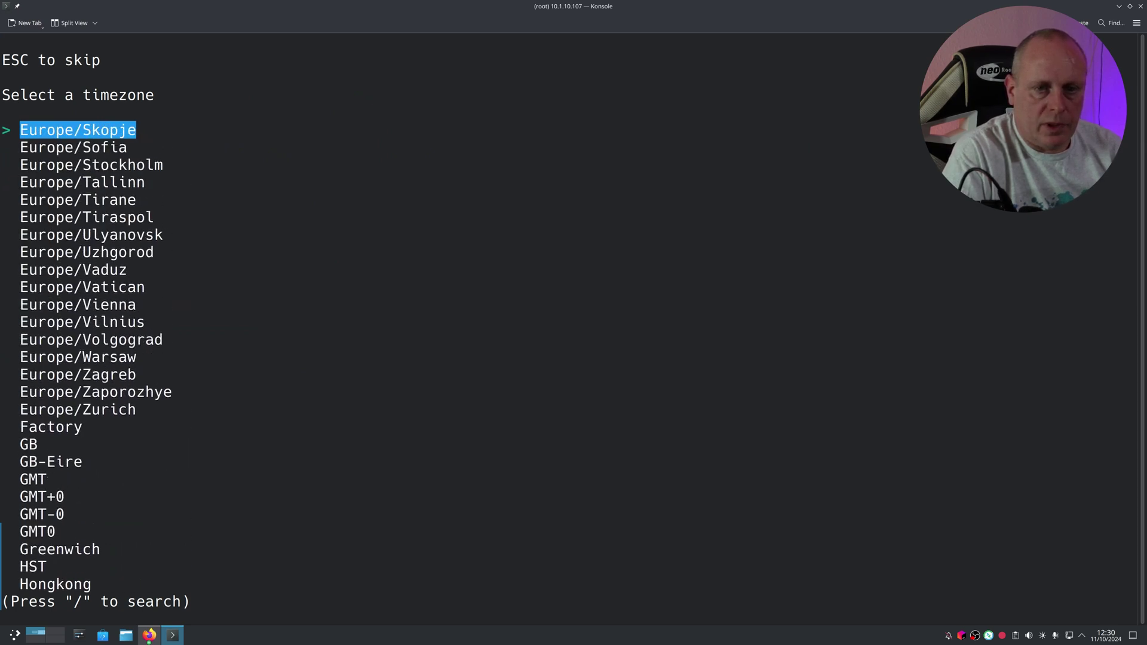
{"action": "key", "text": "Up"}
{"action": "key", "text": "Up"}
{"action": "key", "text": "Up"}
{"action": "key", "text": "Up"}
{"action": "key", "text": "Up"}
{"action": "key", "text": "Up"}
{"action": "key", "text": "Up"}
{"action": "key", "text": "Up"}
{"action": "key", "text": "Up"}
{"action": "key", "text": "Up"}
{"action": "key", "text": "Up"}
{"action": "key", "text": "Up"}
{"action": "key", "text": "Up"}
{"action": "key", "text": "Up"}
{"action": "key", "text": "Up"}
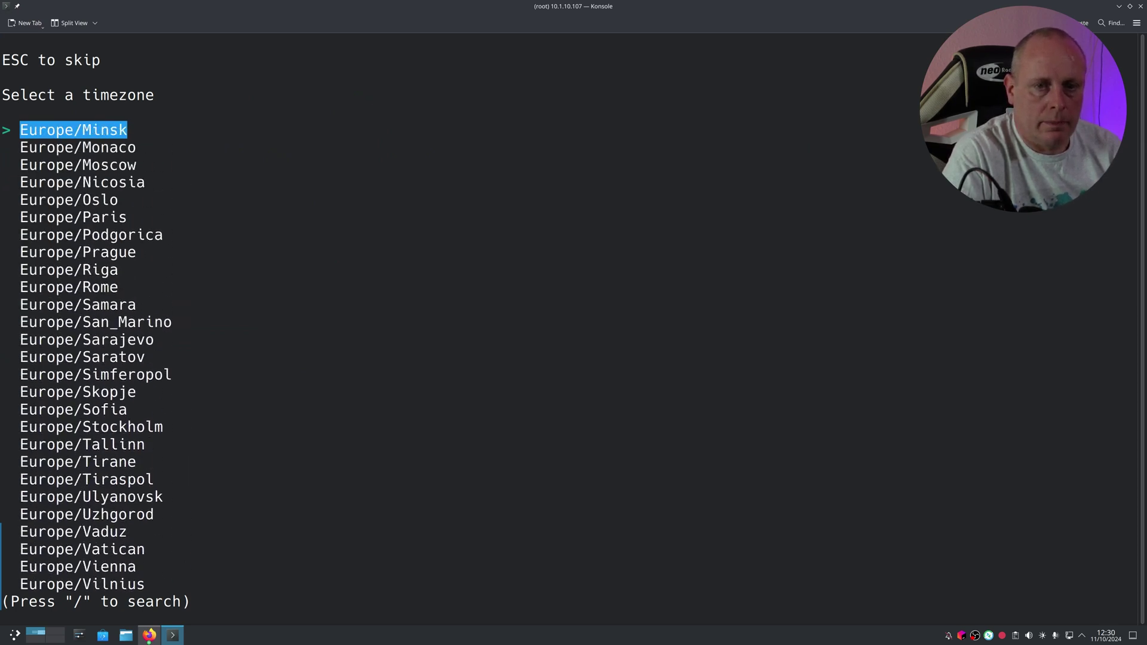
{"action": "key", "text": "Up"}
{"action": "key", "text": "Up"}
{"action": "key", "text": "Up"}
{"action": "key", "text": "Up"}
{"action": "key", "text": "Up"}
{"action": "key", "text": "Up"}
{"action": "key", "text": "Down"}
{"action": "key", "text": "Return"}
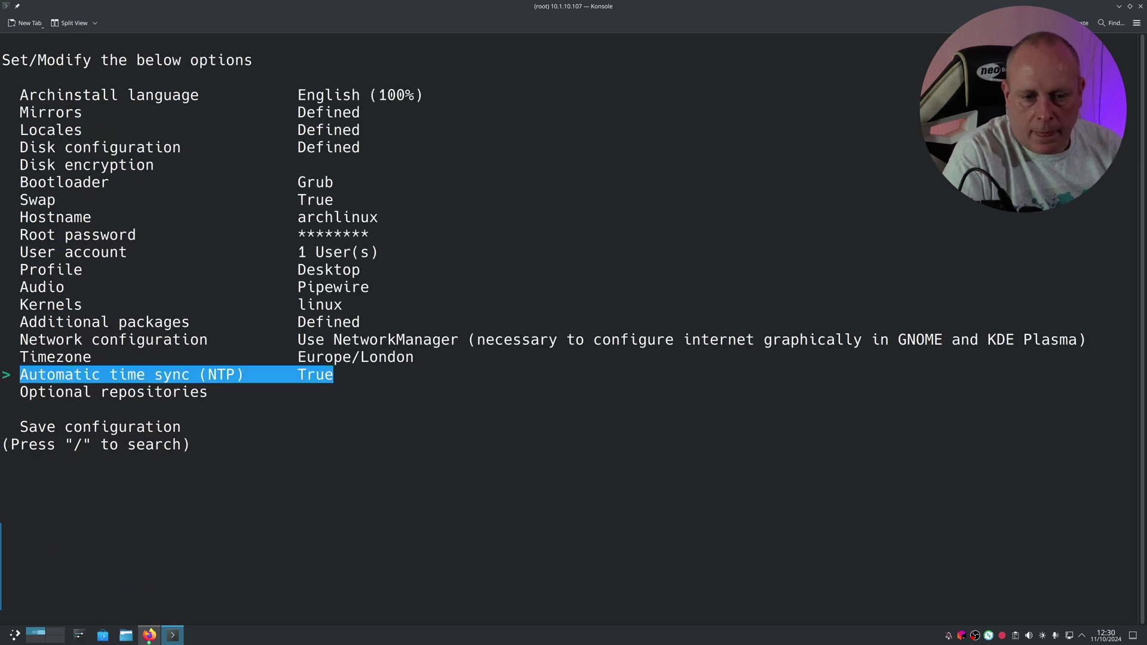
Step: Enable the multilib optional repository and move to the Install action
{"action": "key", "text": "Down"}
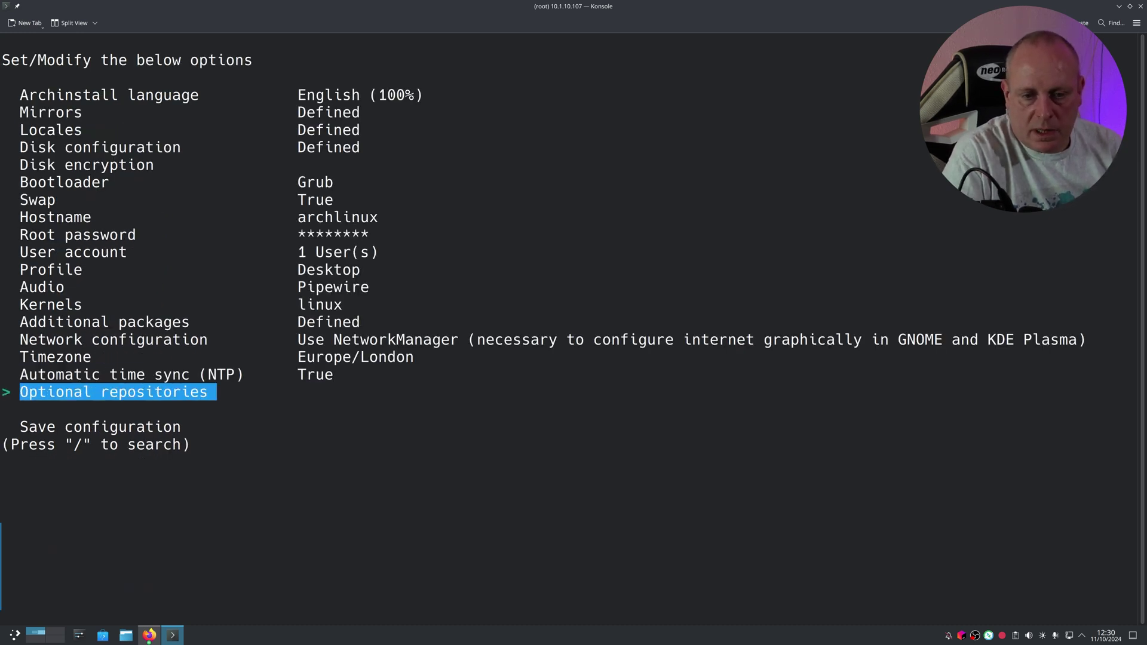
{"action": "key", "text": "Return"}
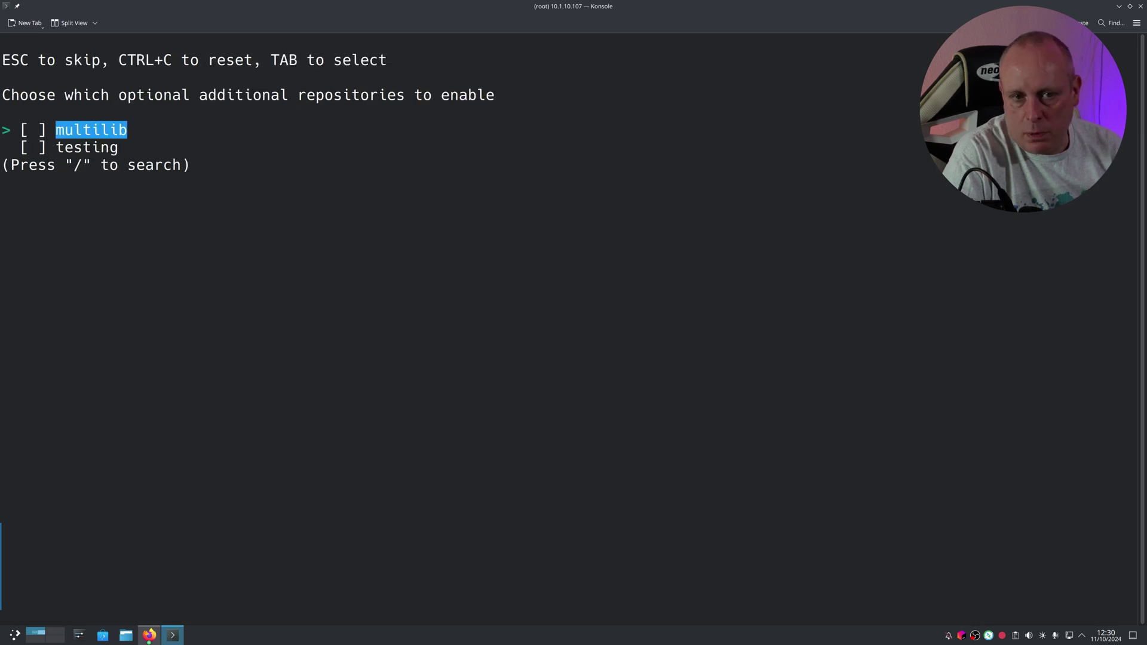
{"action": "key", "text": "Tab"}
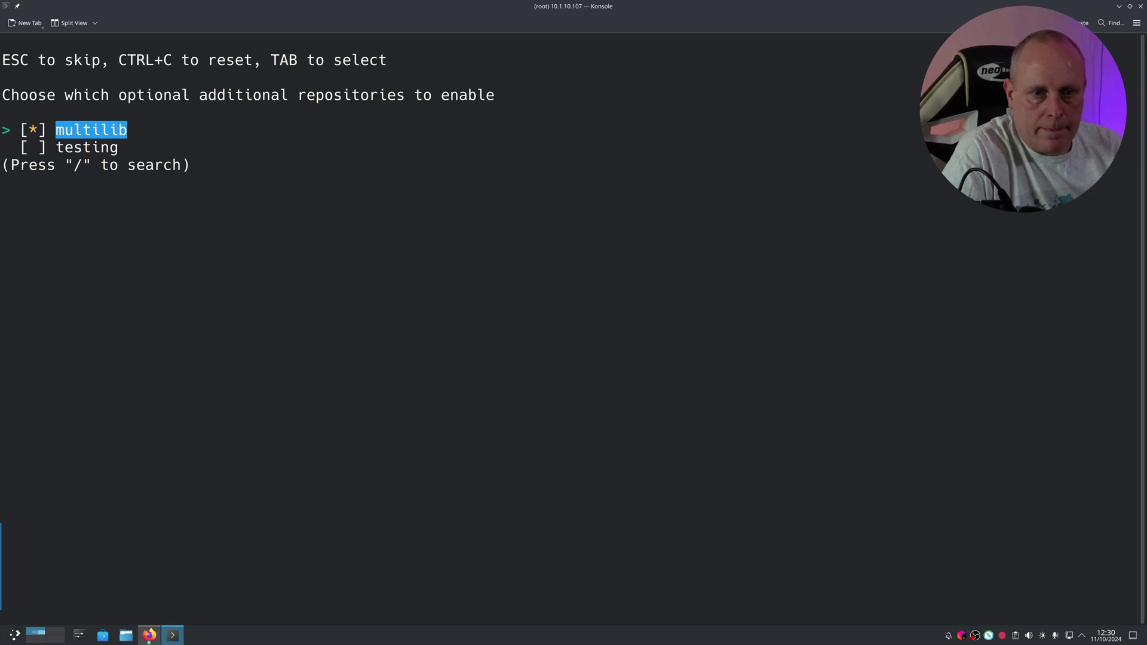
{"action": "key", "text": "Return"}
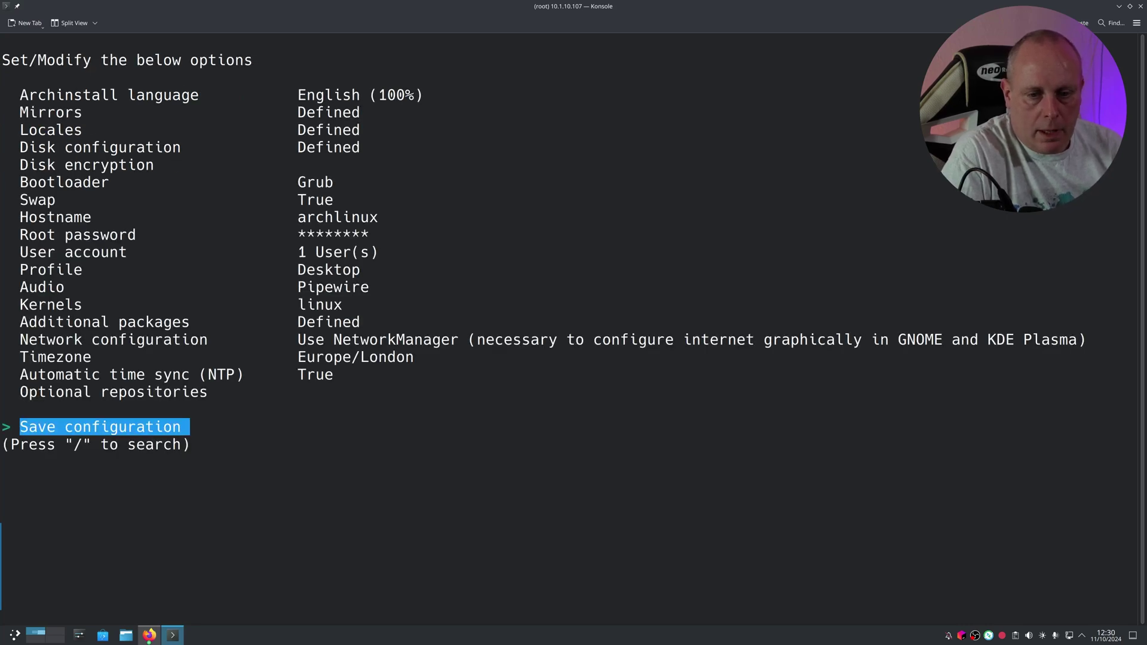
{"action": "key", "text": "Down"}
{"action": "key", "text": "Down"}
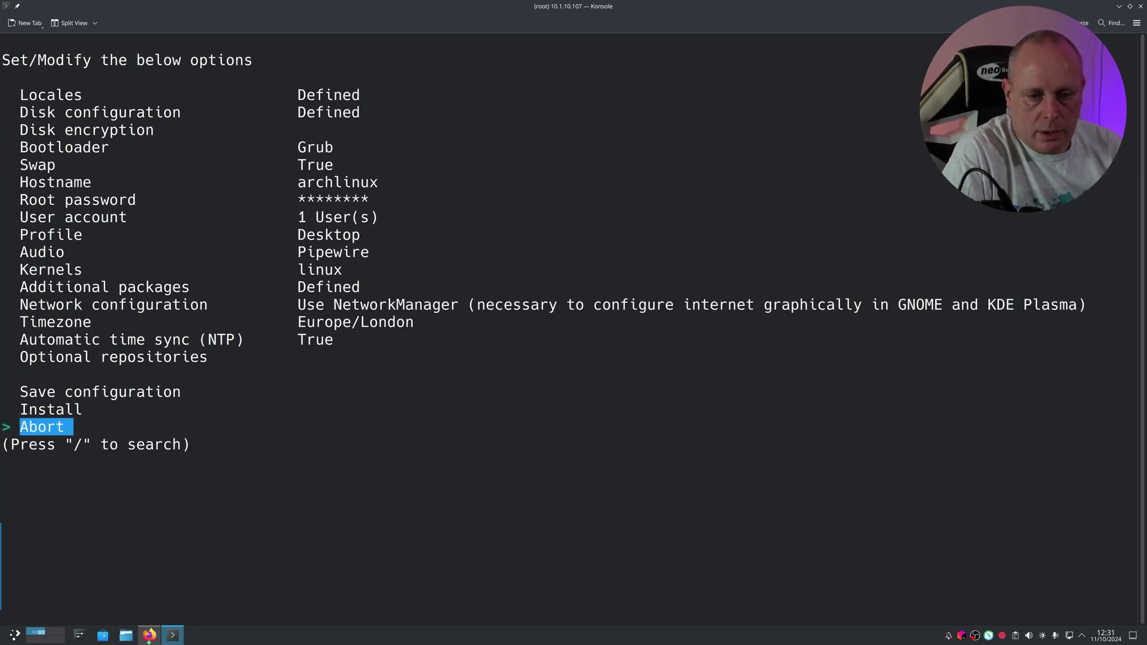
{"action": "key", "text": "Up"}
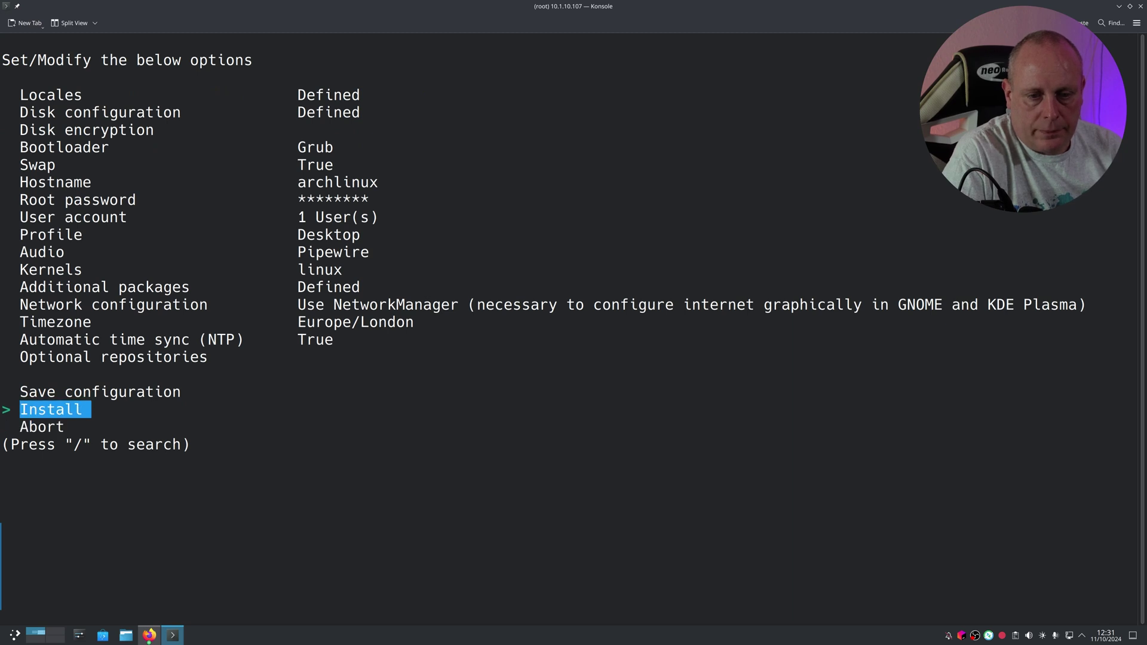
Step: Run the Arch installation and decline chrooting into the new system
{"action": "key", "text": "Return"}
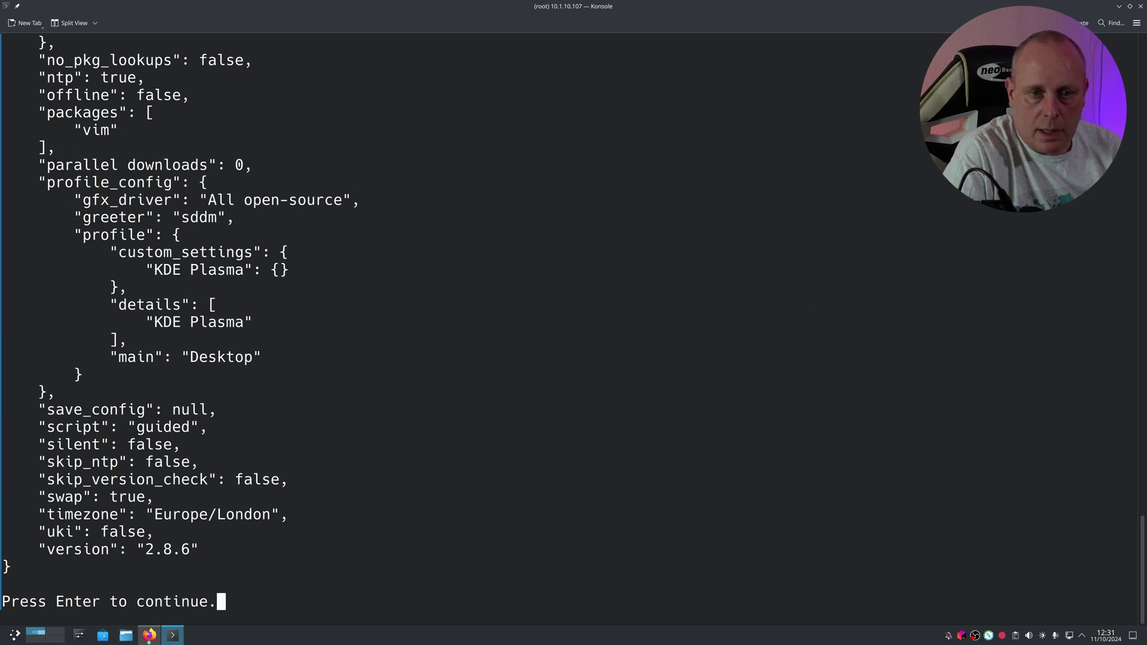
{"action": "key", "text": "Return"}
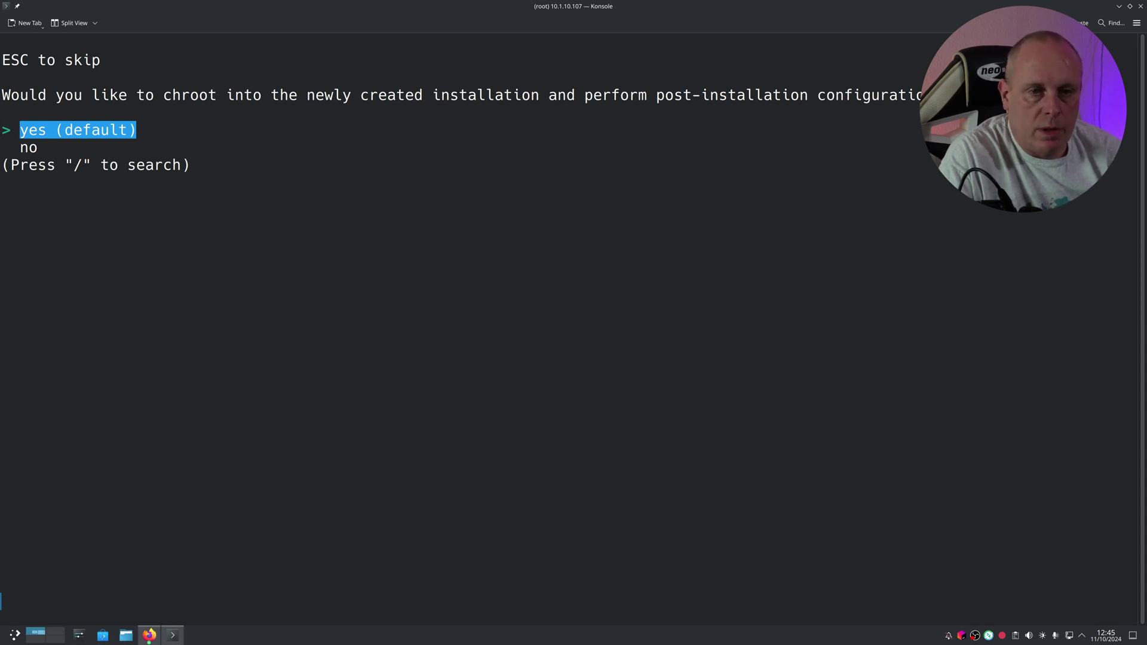
{"action": "left_click", "coordinate": [238, 333]}
{"action": "key", "text": "Down"}
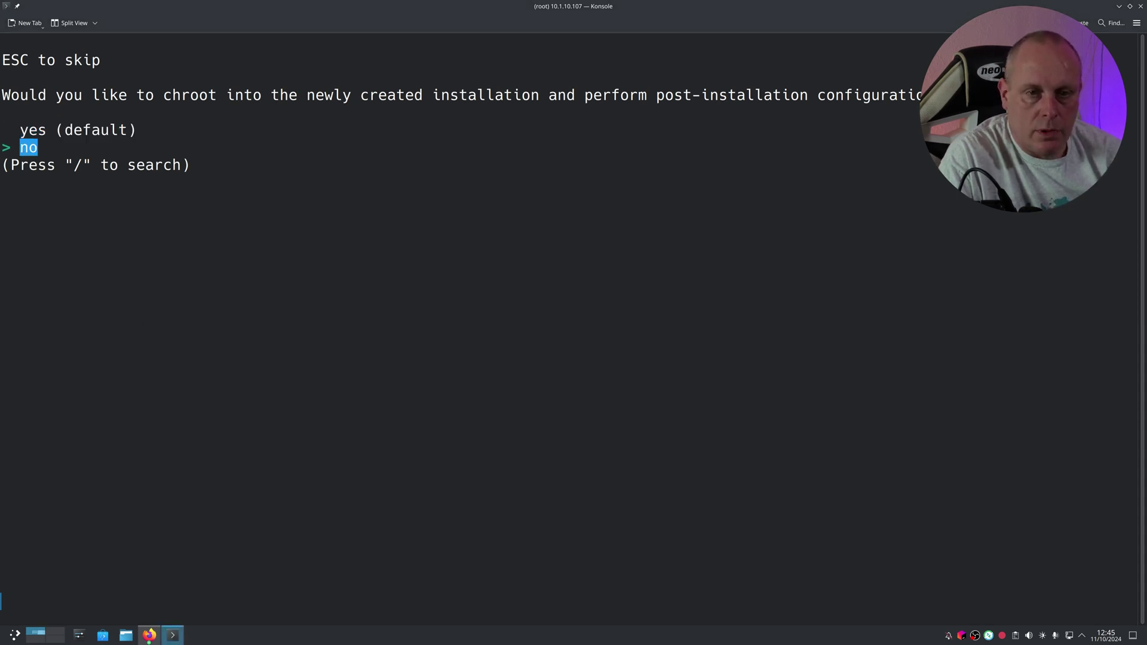
{"action": "key", "text": "Return"}
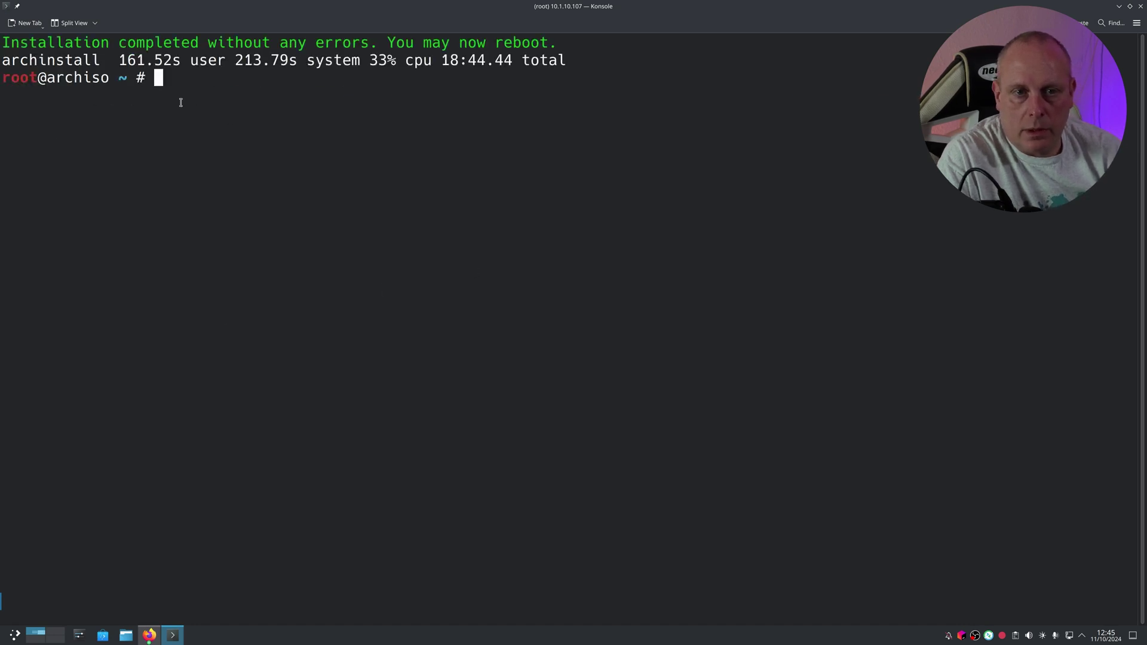
Step: Highlight the installation-completed message and close the Konsole window
{"action": "left_click_drag", "start_coordinate": [4, 51], "coordinate": [555, 36]}
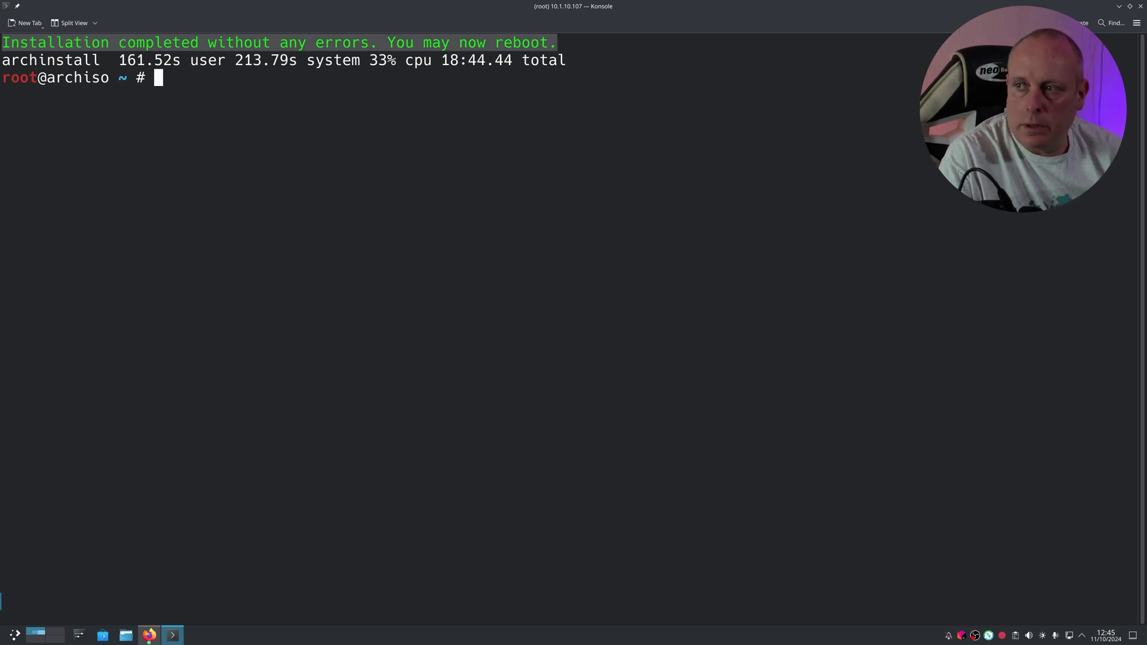
{"action": "left_click", "coordinate": [1139, 7]}
{"action": "left_click", "coordinate": [563, 390]}
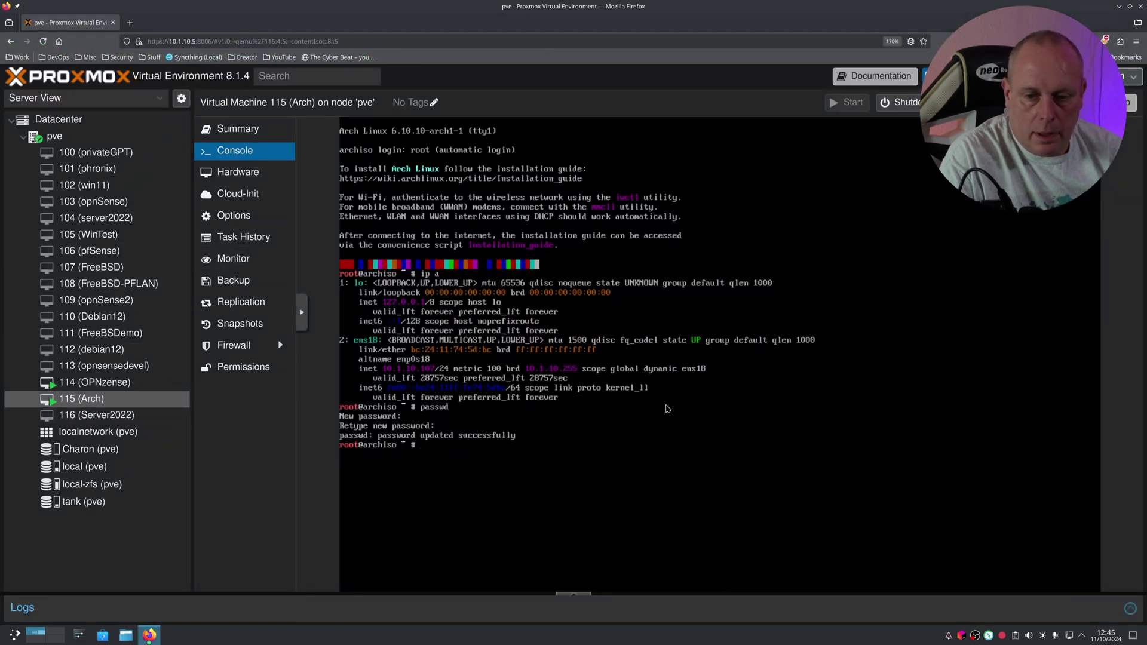
Step: Reboot the VM and set VM 115's CD/DVD drive to use no media
{"action": "type", "text": "reboot"}
{"action": "key", "text": "Return"}
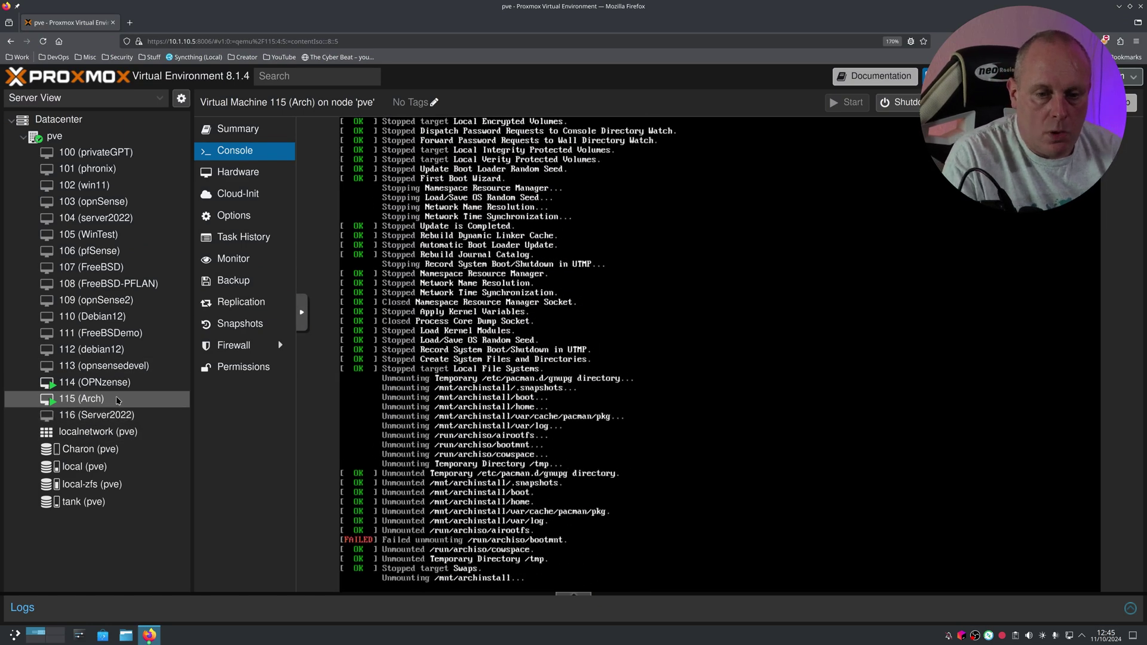
{"action": "left_click", "coordinate": [252, 173]}
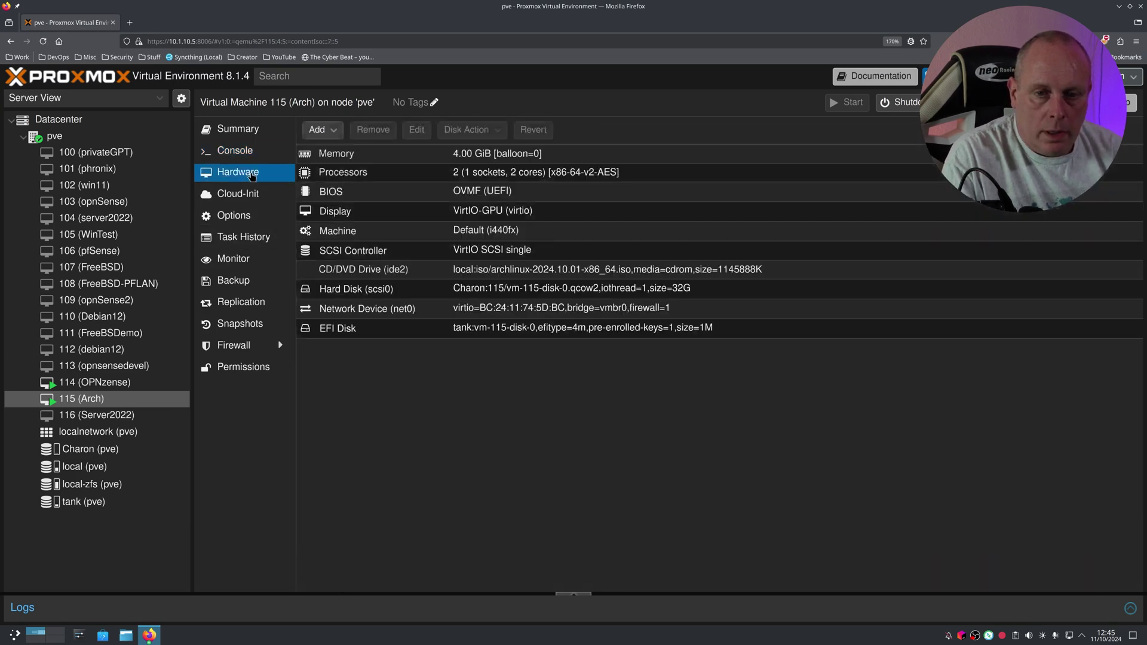
{"action": "double_click", "coordinate": [426, 277]}
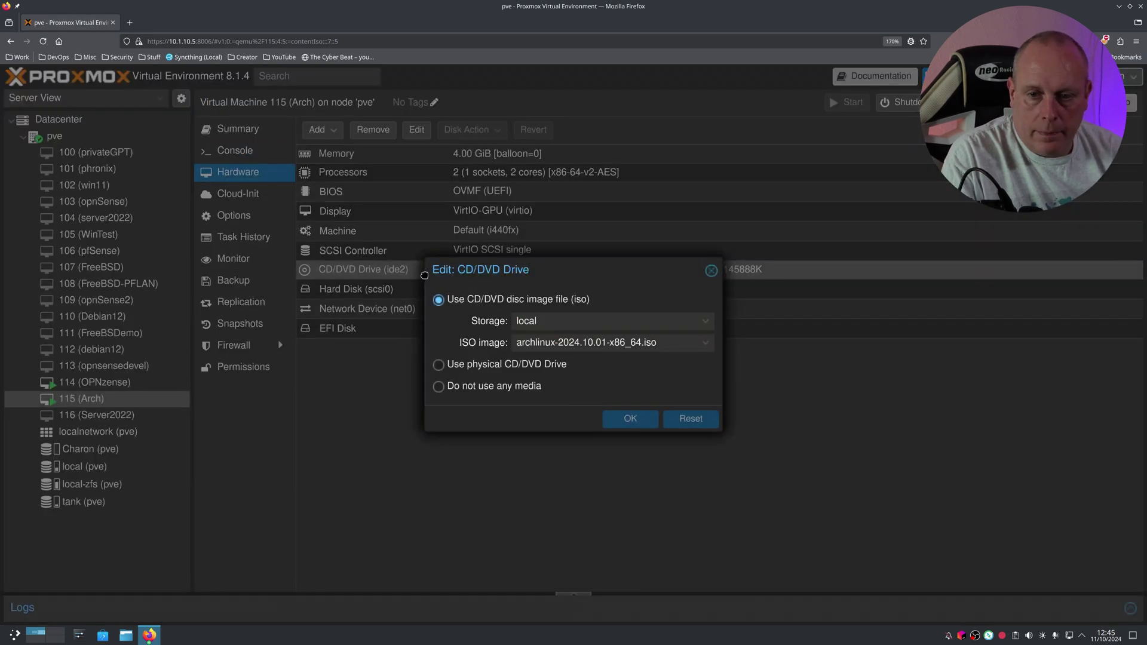
{"action": "left_click", "coordinate": [502, 387]}
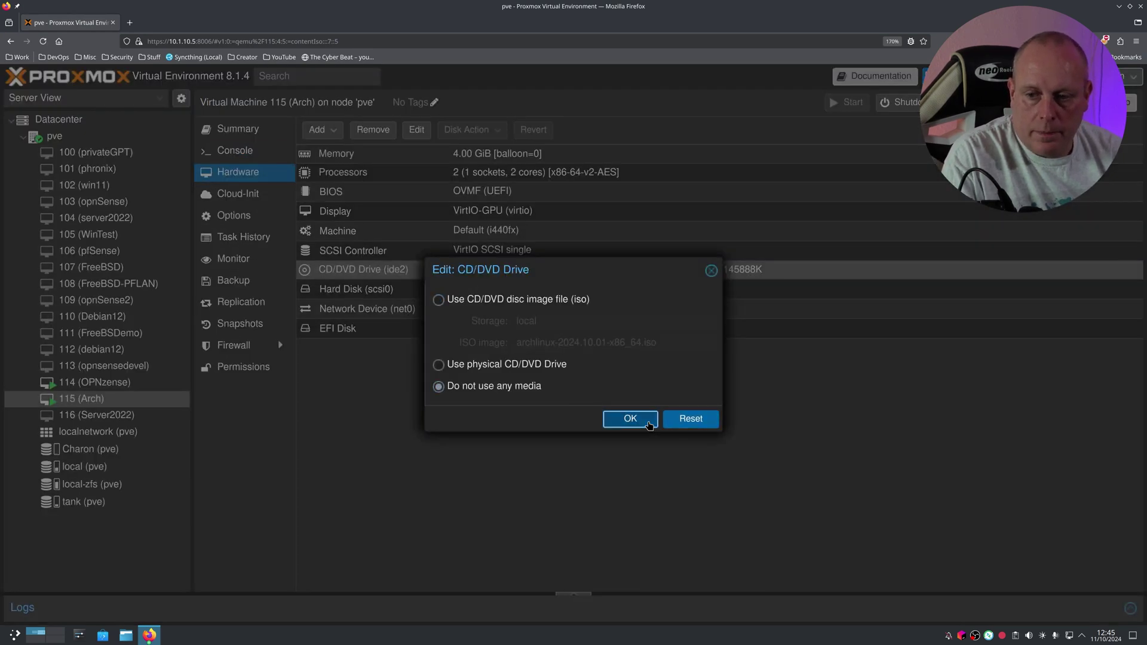
{"action": "left_click", "coordinate": [630, 418]}
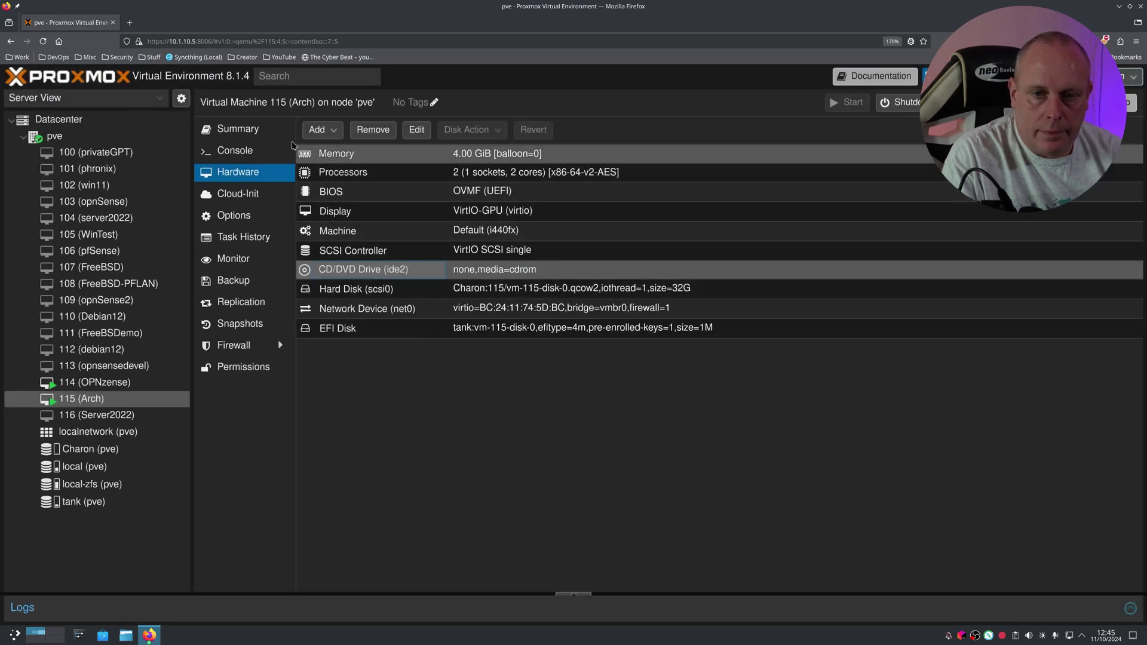
Step: In the VM 115 console, check the session list and log in with the user's password
{"action": "left_click", "coordinate": [238, 150]}
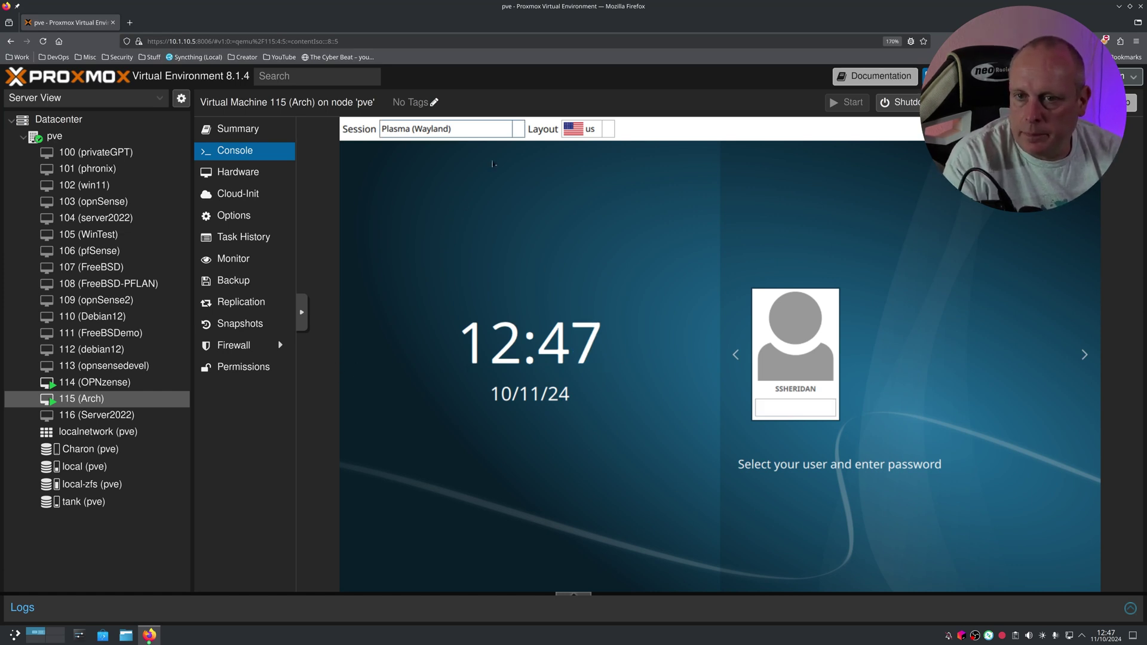
{"action": "left_click", "coordinate": [497, 129]}
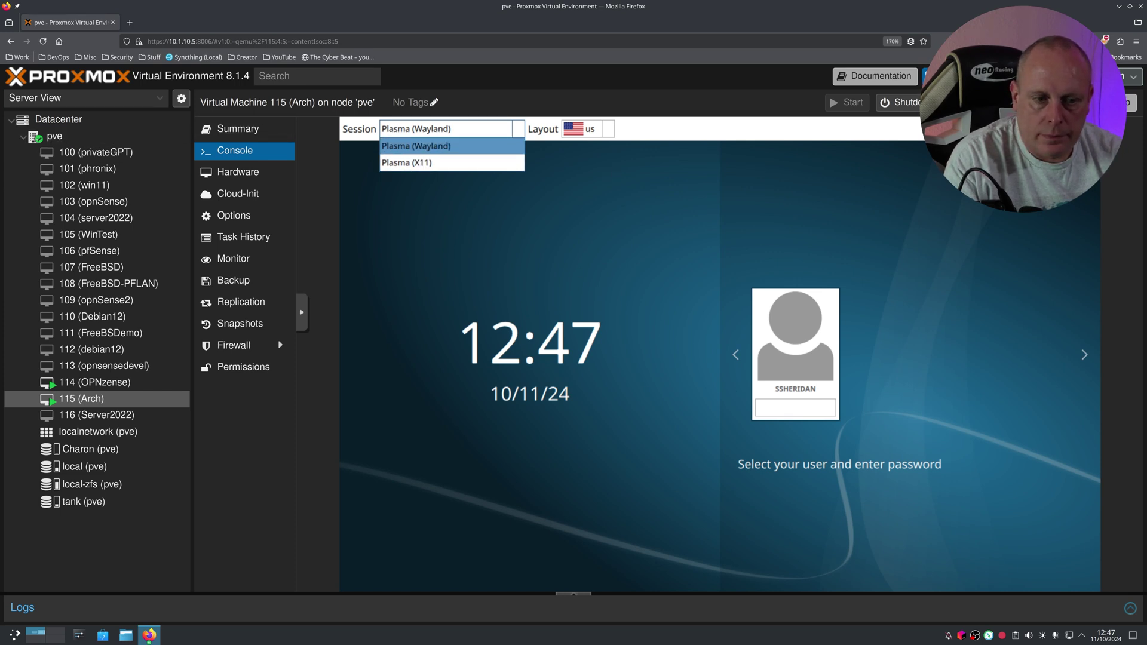
{"action": "left_click", "coordinate": [804, 411]}
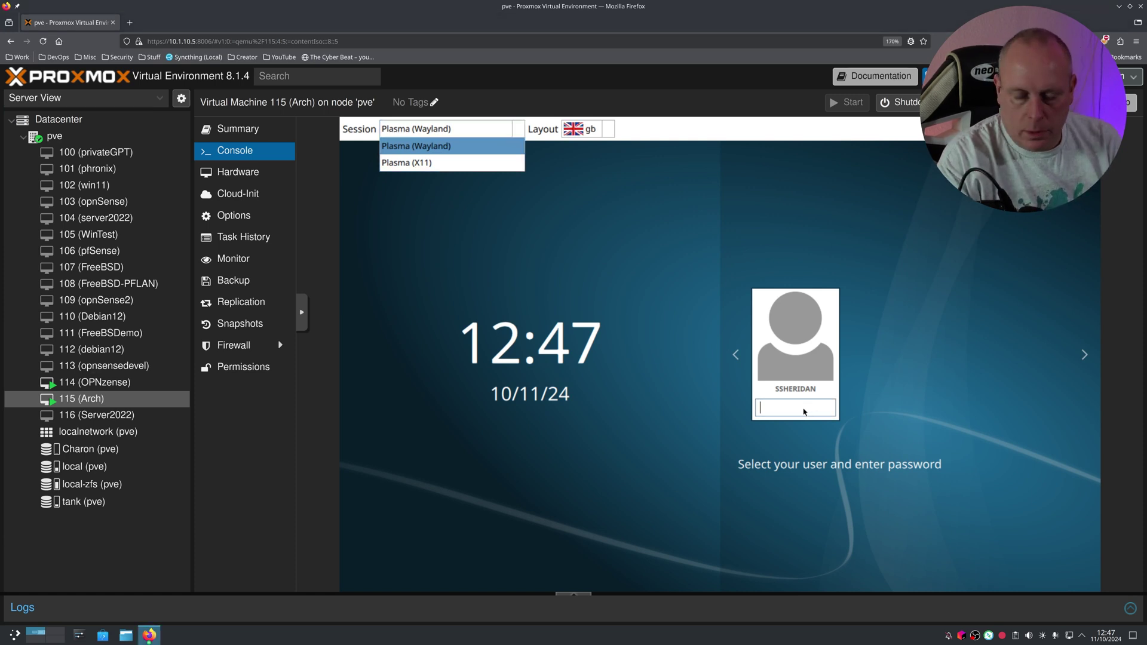
{"action": "type", "text": "*********"}
{"action": "key", "text": "Return"}
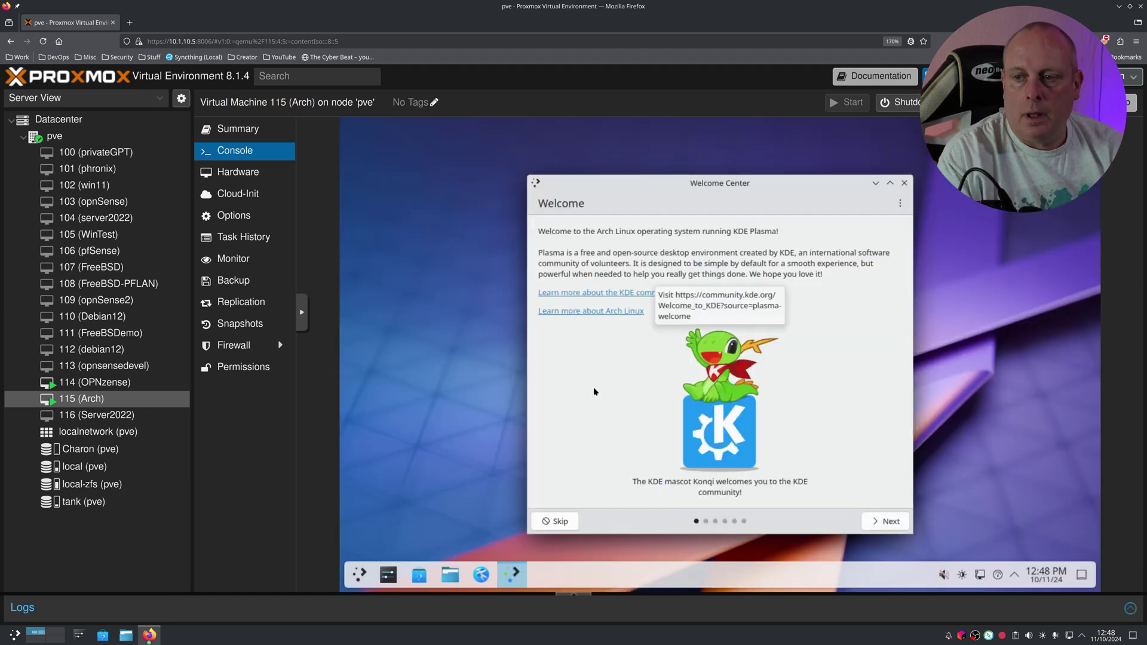
Step: Page through the KDE Welcome Center tour to the end and close it
{"action": "left_click", "coordinate": [883, 518]}
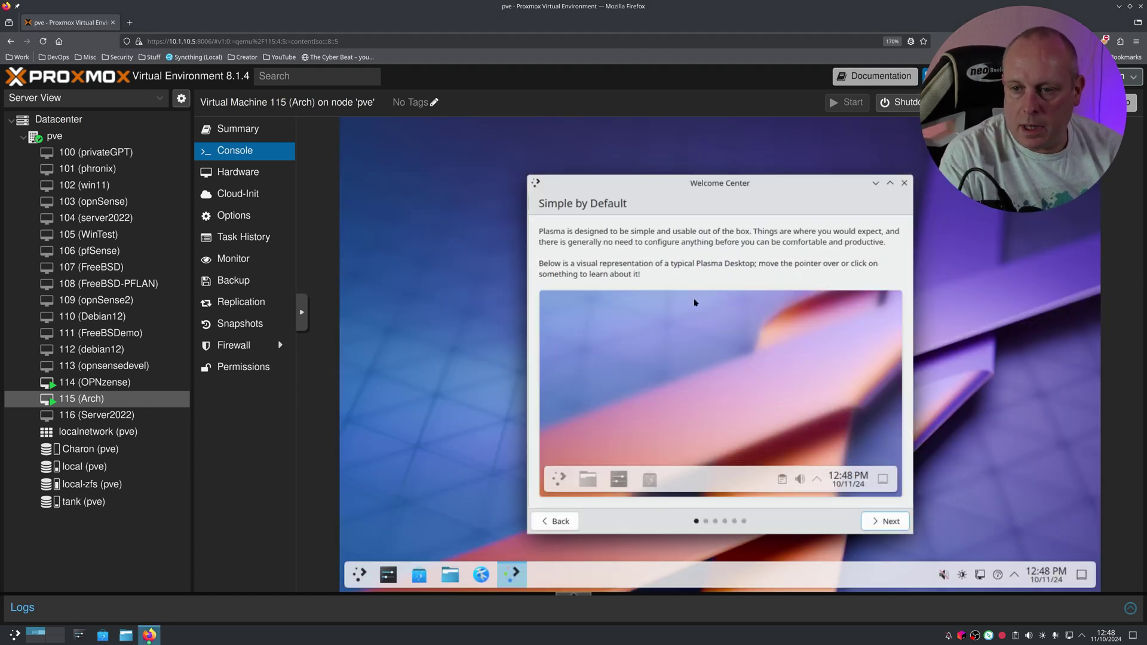
{"action": "left_click", "coordinate": [887, 524]}
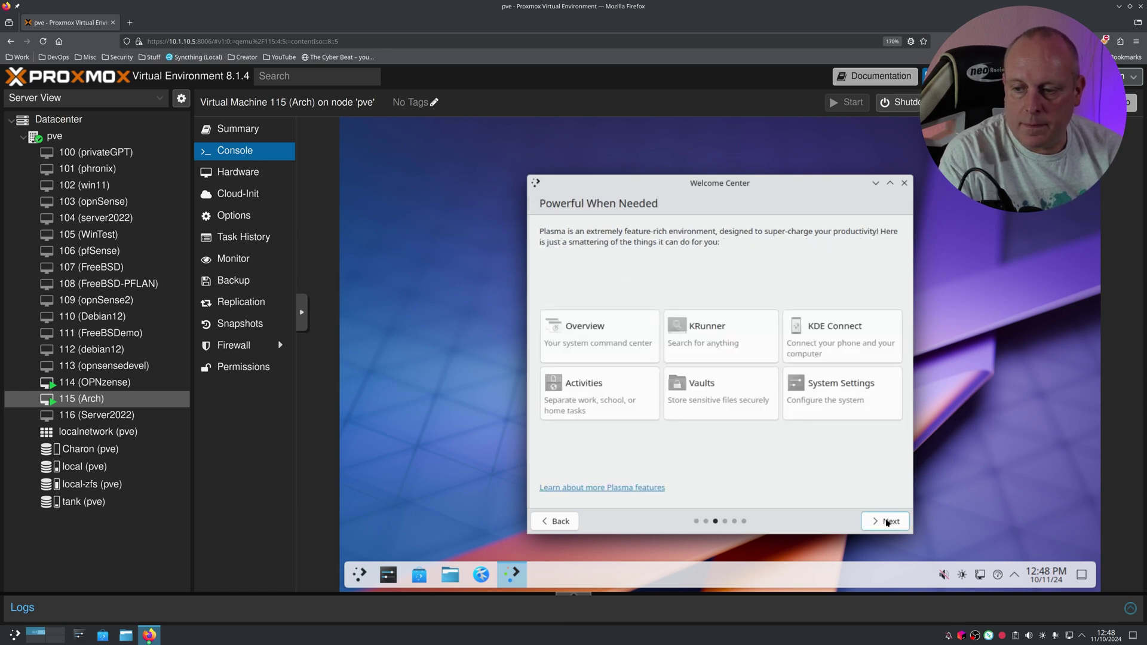
{"action": "left_click", "coordinate": [886, 523]}
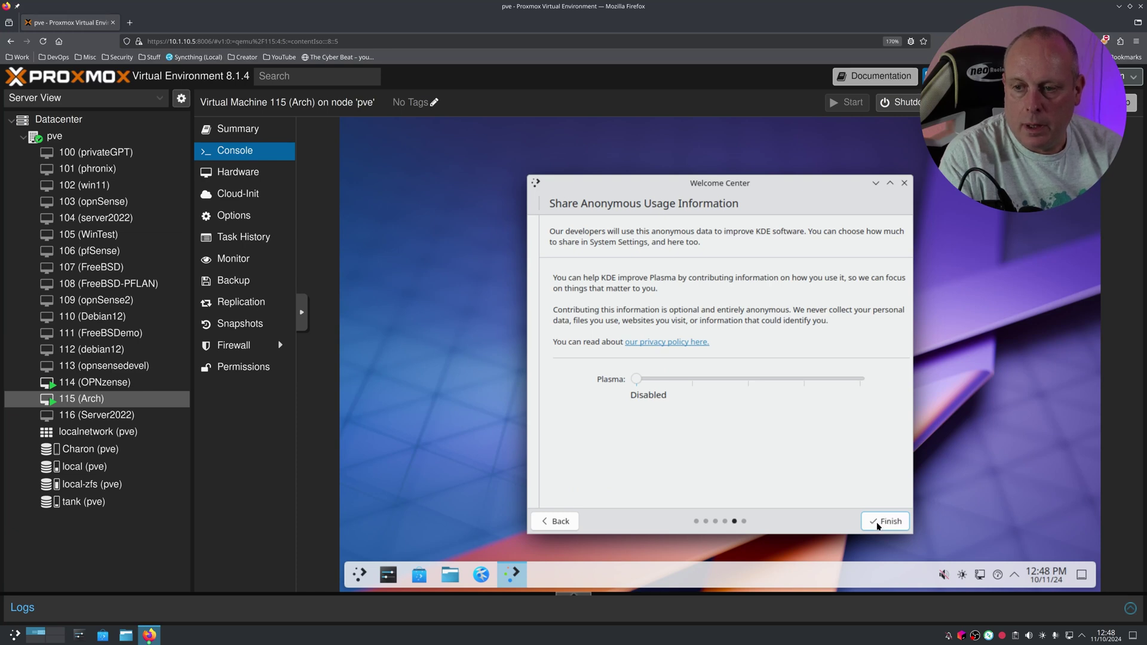
{"action": "left_click", "coordinate": [877, 523]}
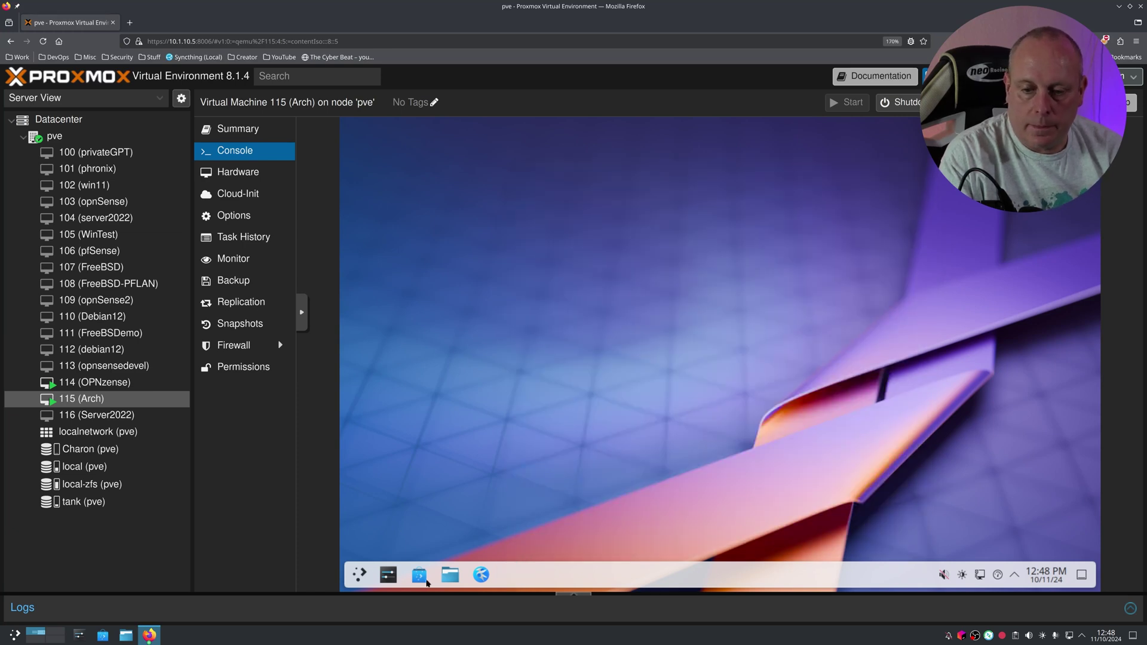
Step: Launch Konsole by searching 'konsole' in the application launcher
{"action": "left_click", "coordinate": [360, 574]}
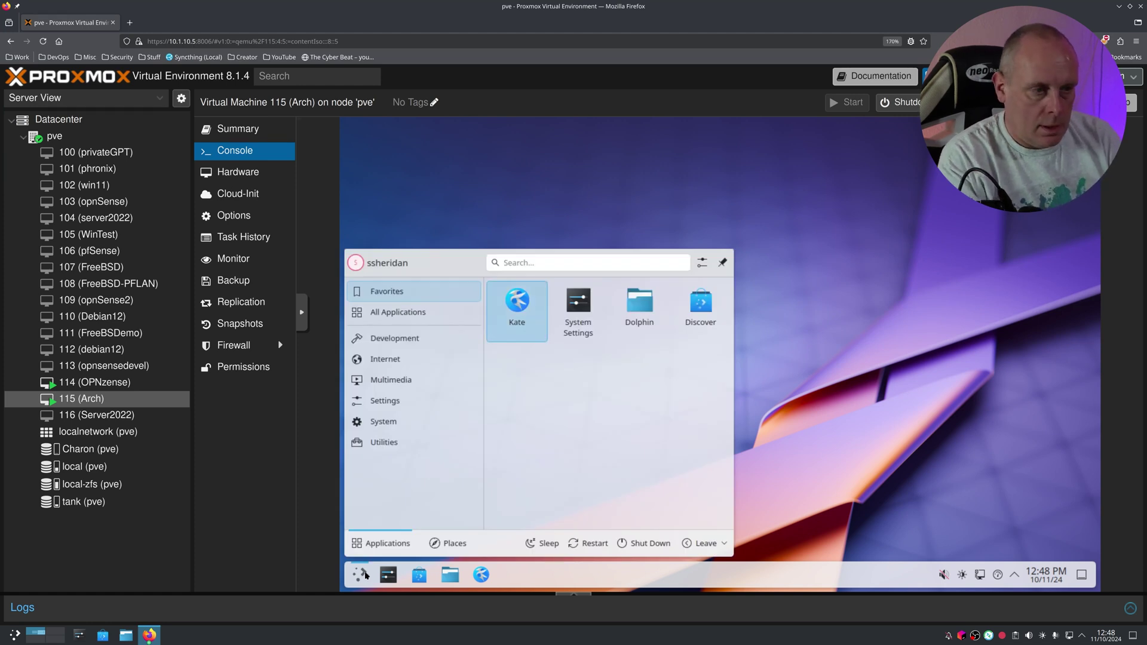
{"action": "type", "text": "konsole"}
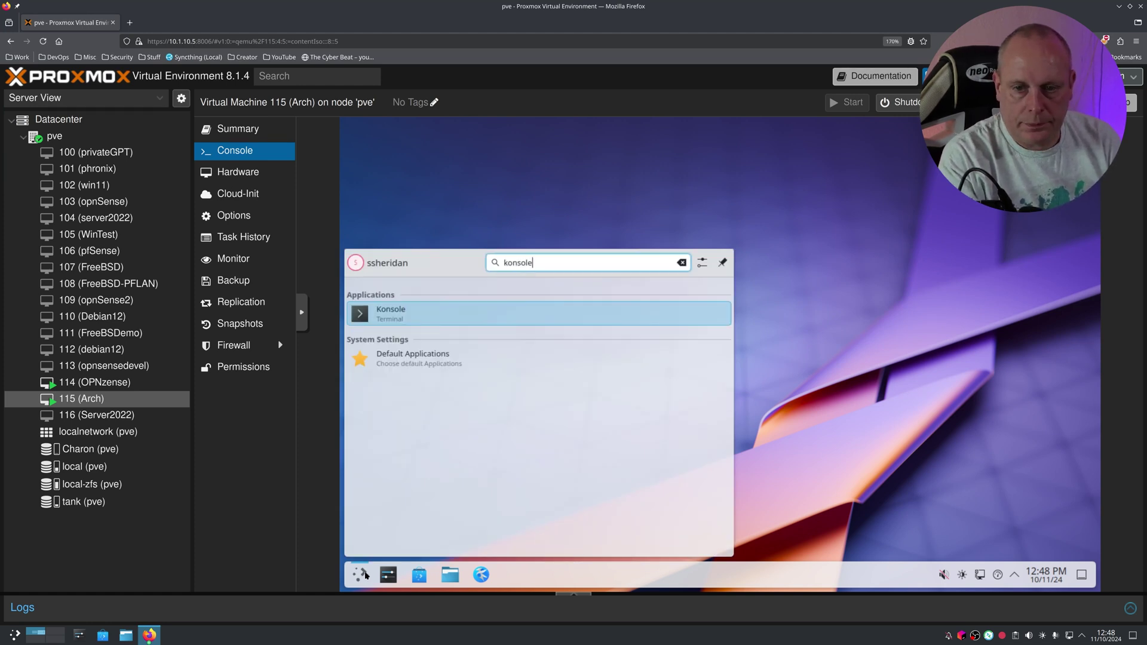
{"action": "key", "text": "Return"}
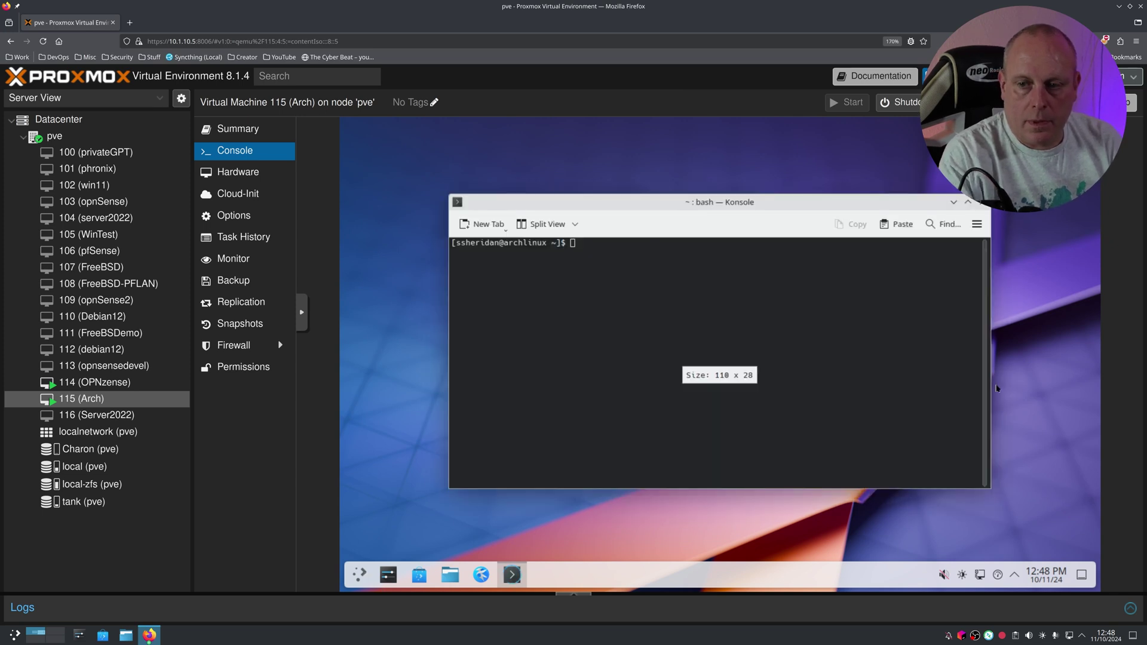
Step: Enlarge the Konsole font and enter the command 'sudo pacman -Syu'
{"action": "left_click", "coordinate": [813, 267]}
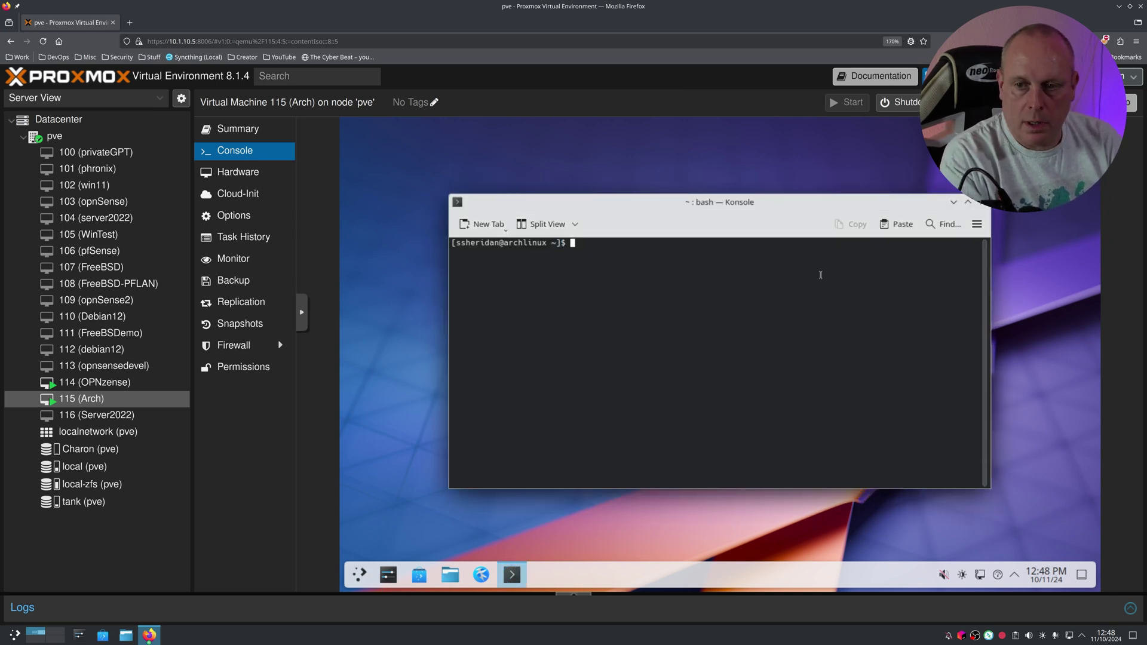
{"action": "key", "text": "ctrl+plus"}
{"action": "key", "text": "ctrl+plus"}
{"action": "key", "text": "ctrl+plus"}
{"action": "key", "text": "ctrl+plus"}
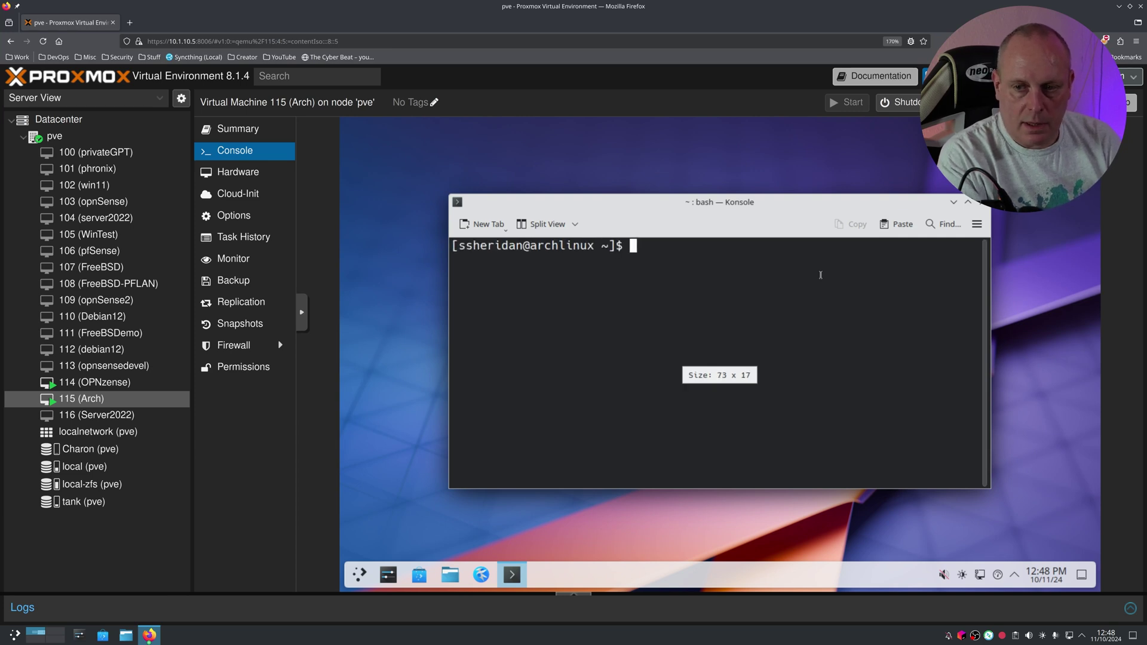
{"action": "type", "text": "sudo "}
{"action": "type", "text": "sys"}
{"action": "key", "text": "BackSpace"}
{"action": "key", "text": "BackSpace"}
{"action": "key", "text": "BackSpace"}
{"action": "key", "text": "BackSpace"}
{"action": "type", "text": "-Syu"}
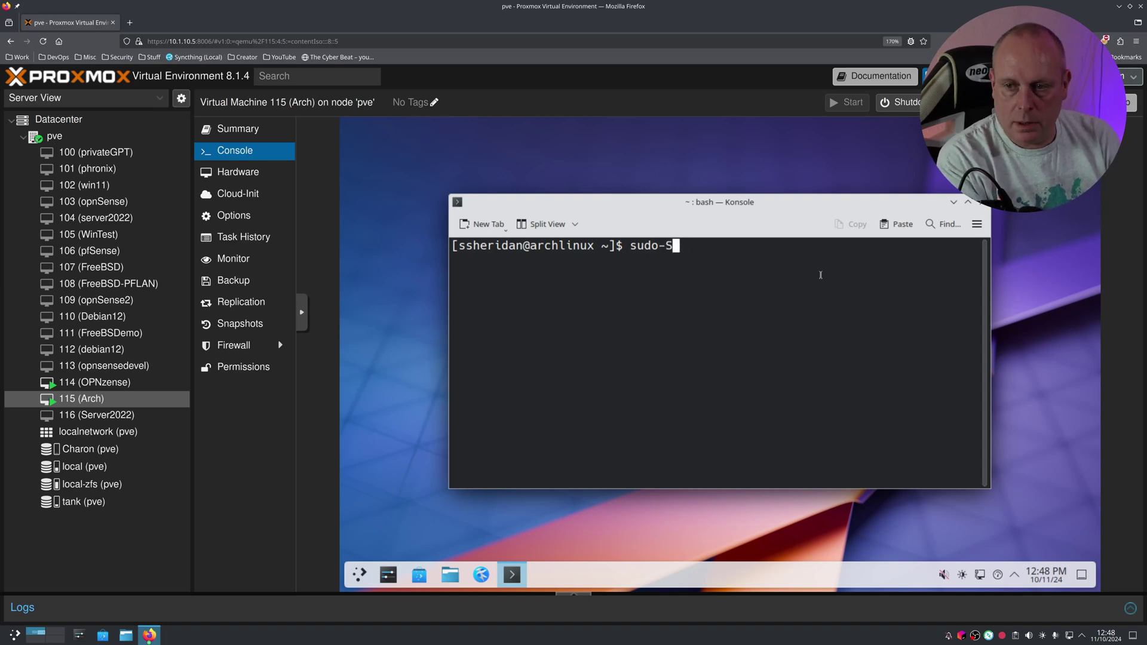
{"action": "key", "text": "BackSpace"}
{"action": "key", "text": "BackSpace"}
{"action": "key", "text": "BackSpace"}
{"action": "key", "text": "BackSpace"}
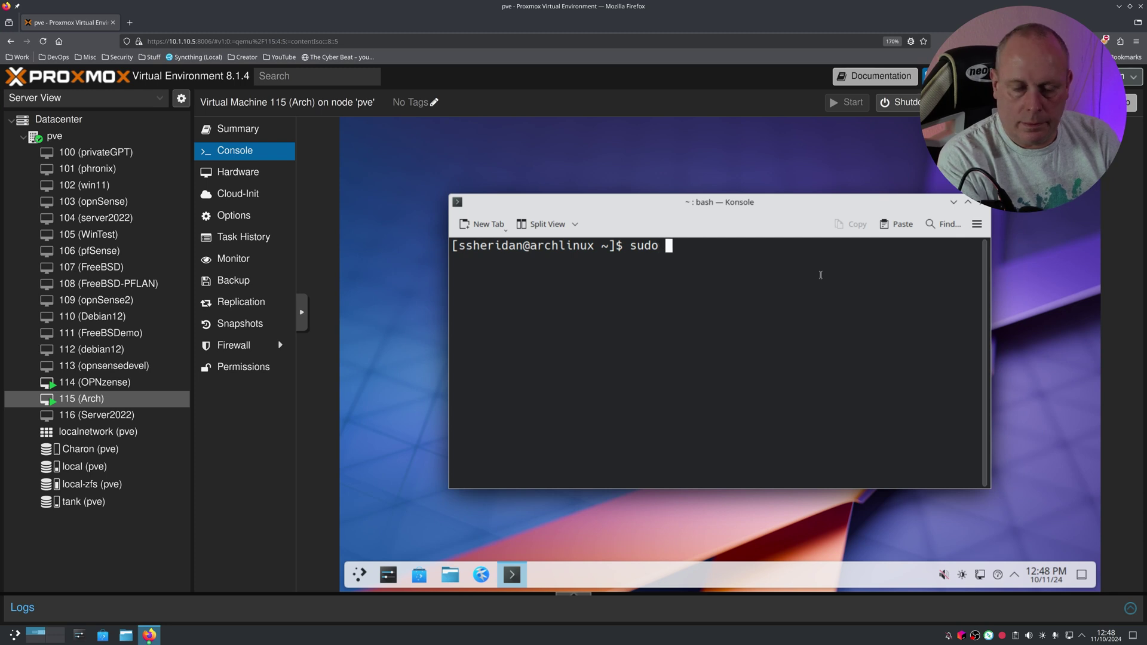
{"action": "type", "text": "-Syu"}
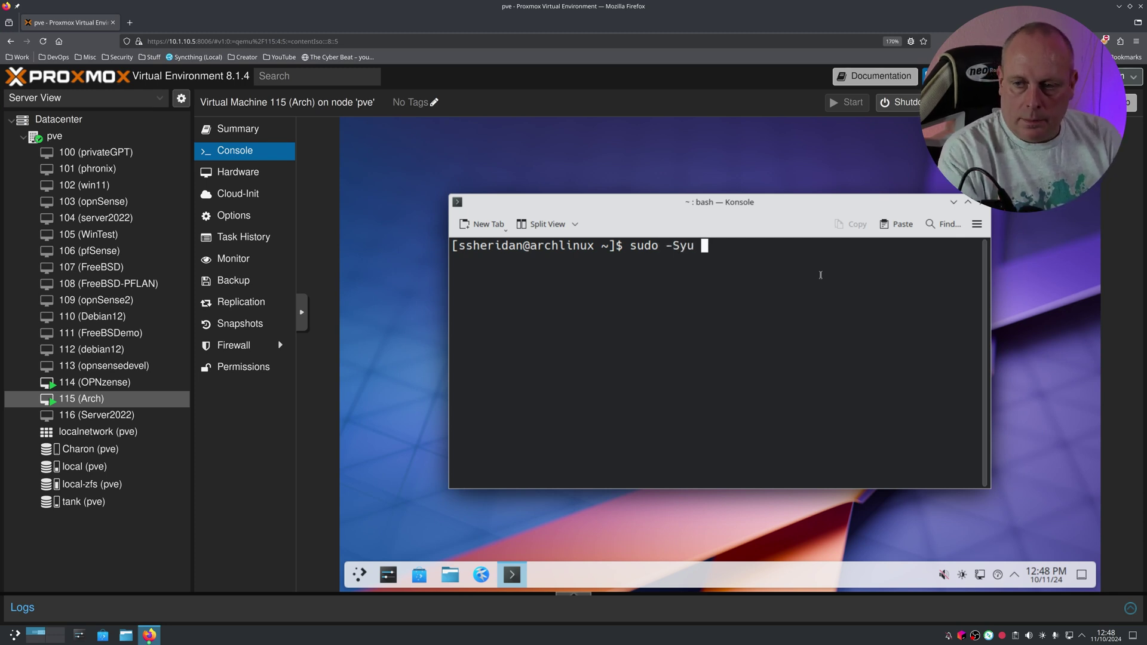
{"action": "key", "text": "BackSpace"}
{"action": "key", "text": "Left"}
{"action": "key", "text": "Left"}
{"action": "key", "text": "Left"}
{"action": "key", "text": "Left"}
{"action": "key", "text": "Left"}
{"action": "key", "text": "Right"}
{"action": "type", "text": "pacman"}
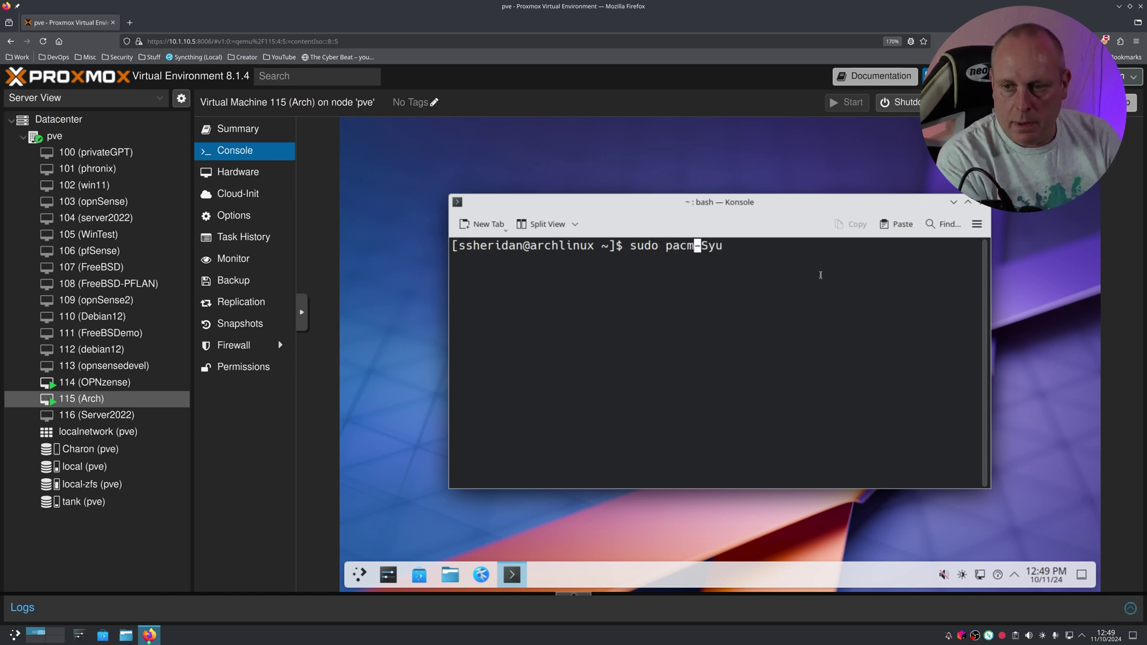
Step: Run the full system upgrade, supplying the sudo password and confirming the package upgrade
{"action": "key", "text": "Return"}
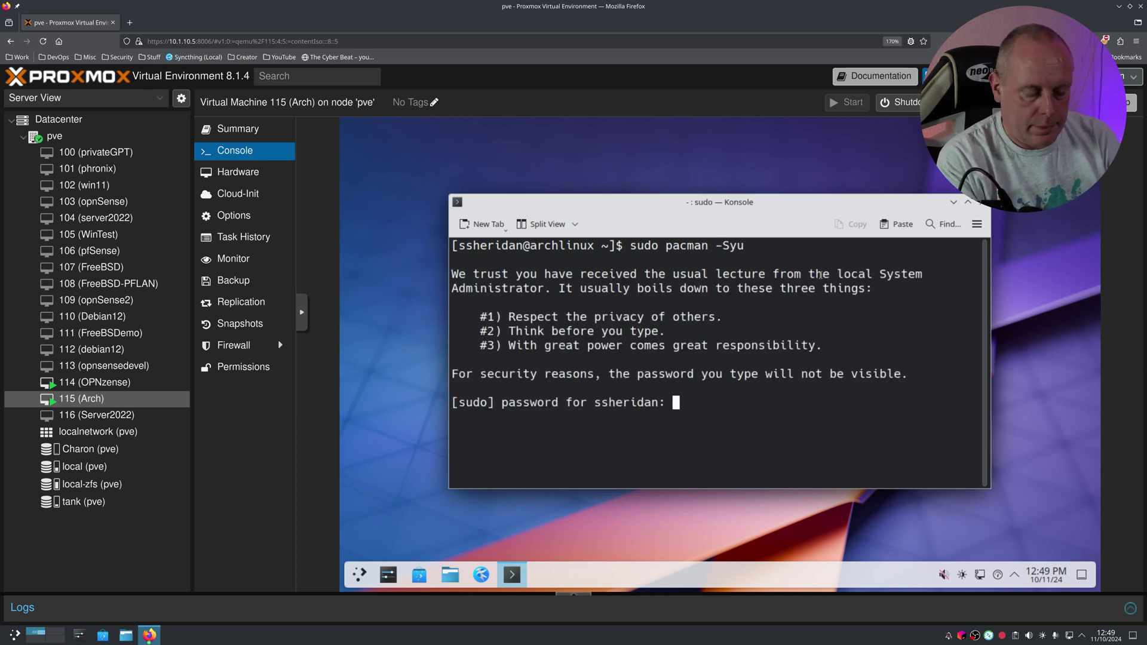
{"action": "key", "text": "Return"}
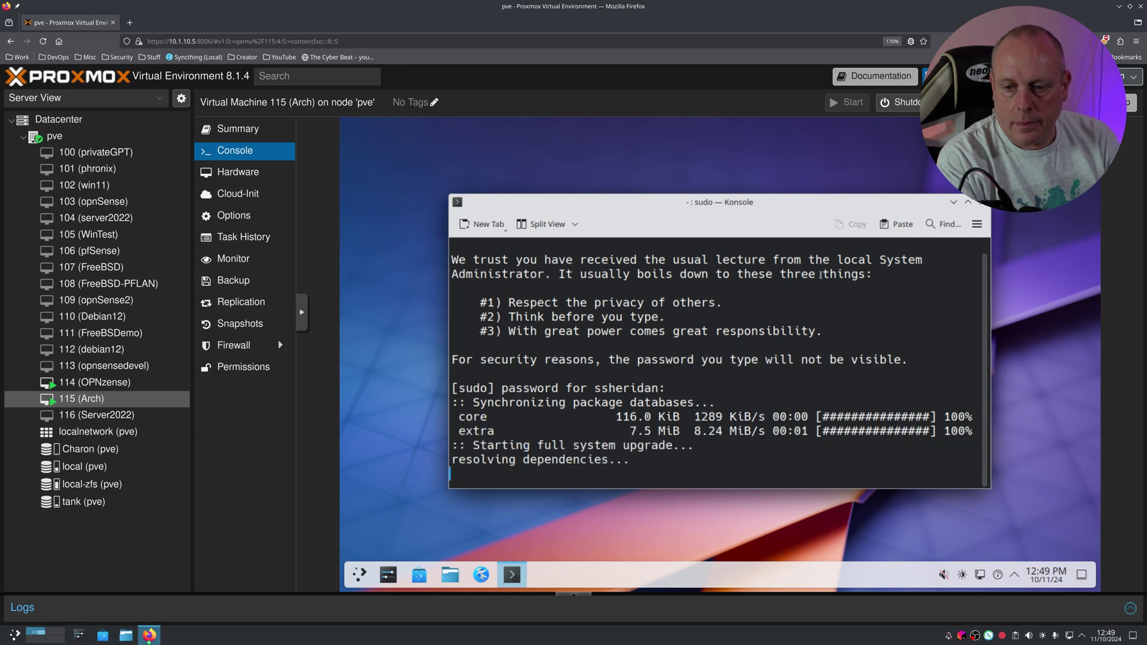
{"action": "key", "text": "Return"}
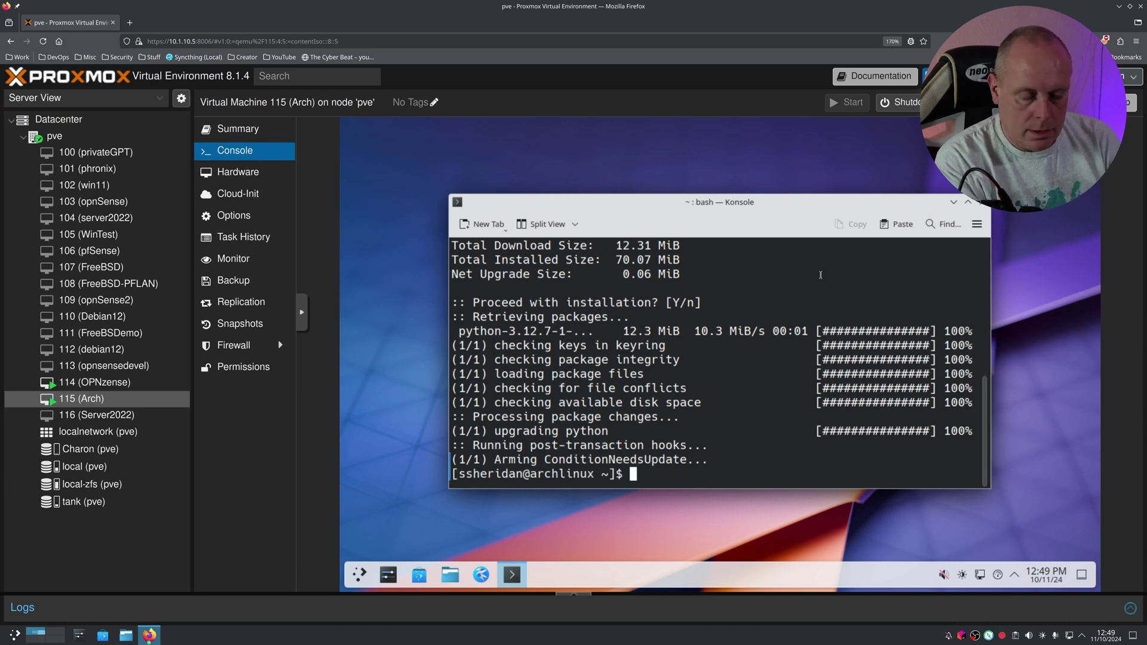
Step: Install neofetch with 'sudo pacman -S neofetch', then run neofetch to show system info
{"action": "type", "text": "sudo pa"}
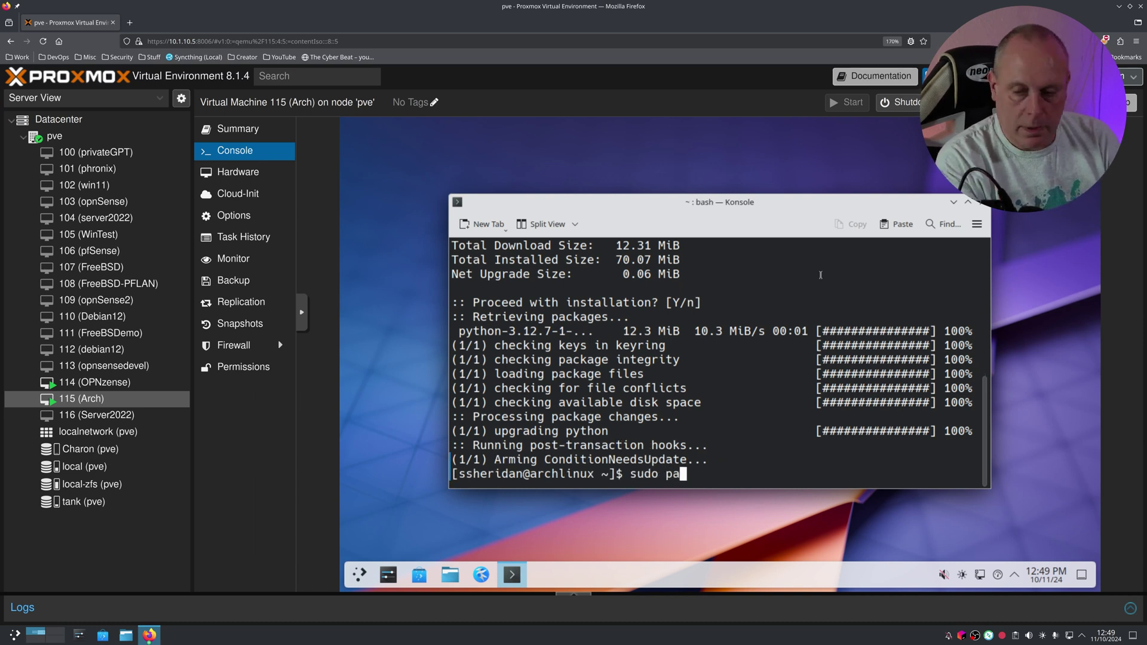
{"action": "type", "text": "cman -S "}
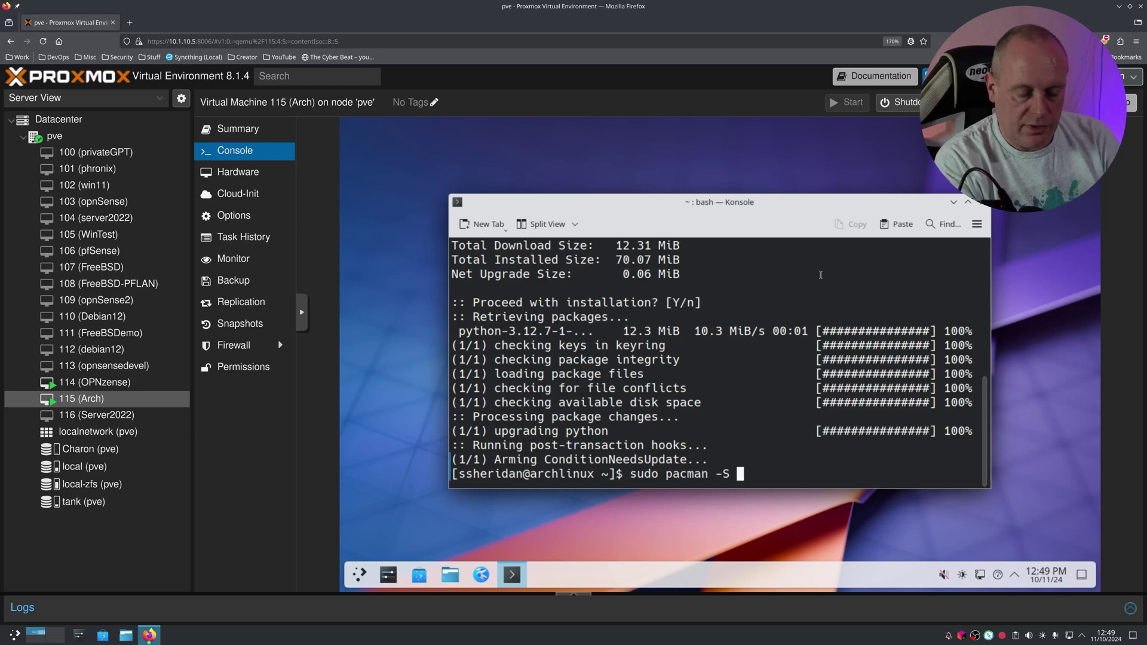
{"action": "type", "text": "neofetch"}
{"action": "key", "text": "Return"}
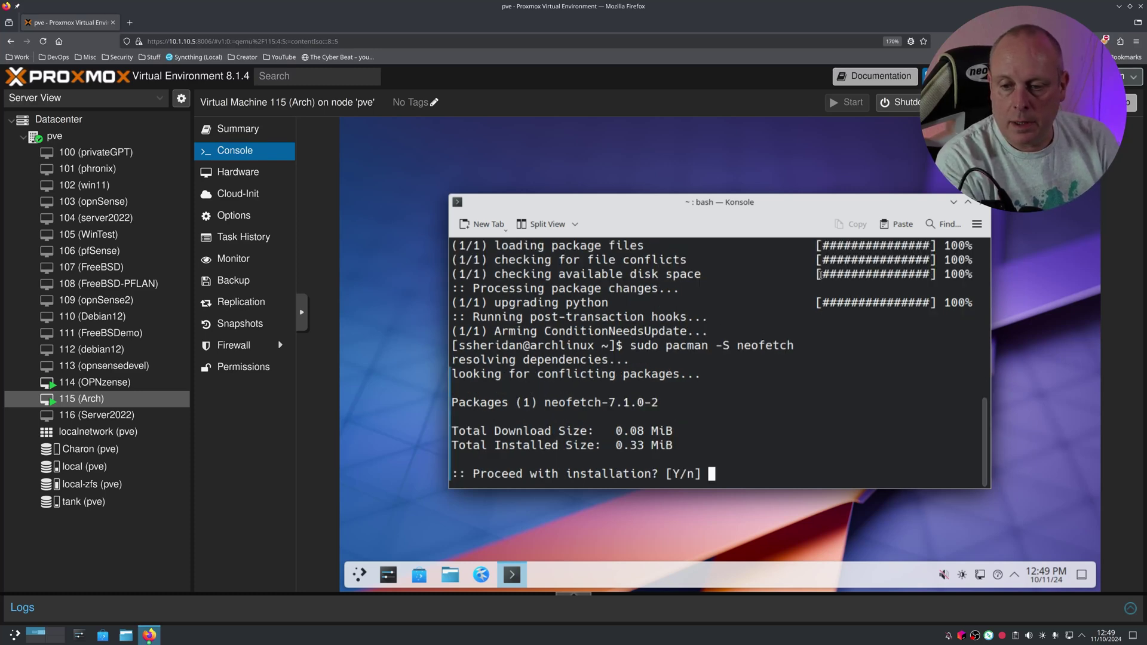
{"action": "key", "text": "Return"}
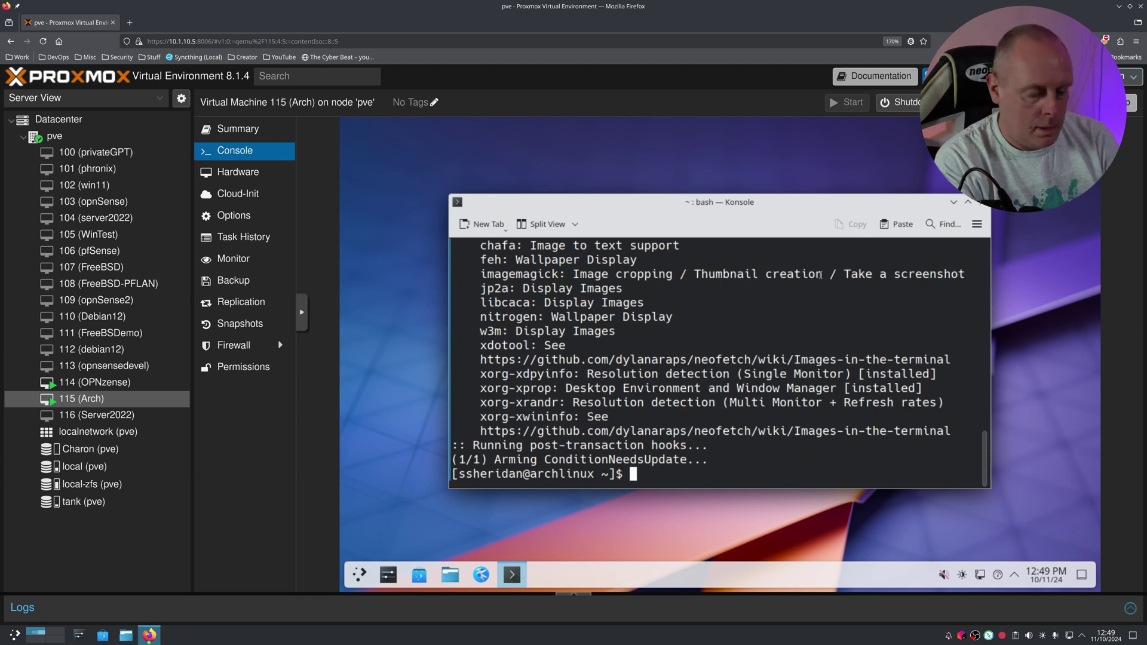
{"action": "type", "text": "neofetch"}
{"action": "key", "text": "Return"}
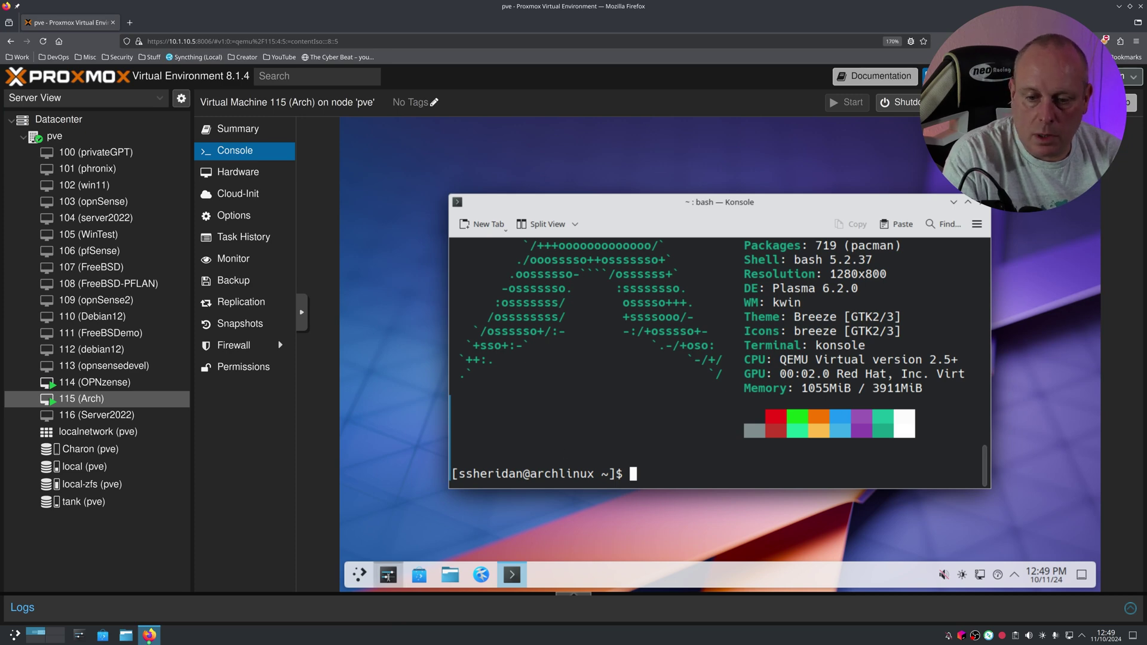
Step: Log out of the Wayland session and select Plasma (X11) in the login screen's session list
{"action": "left_click", "coordinate": [389, 576]}
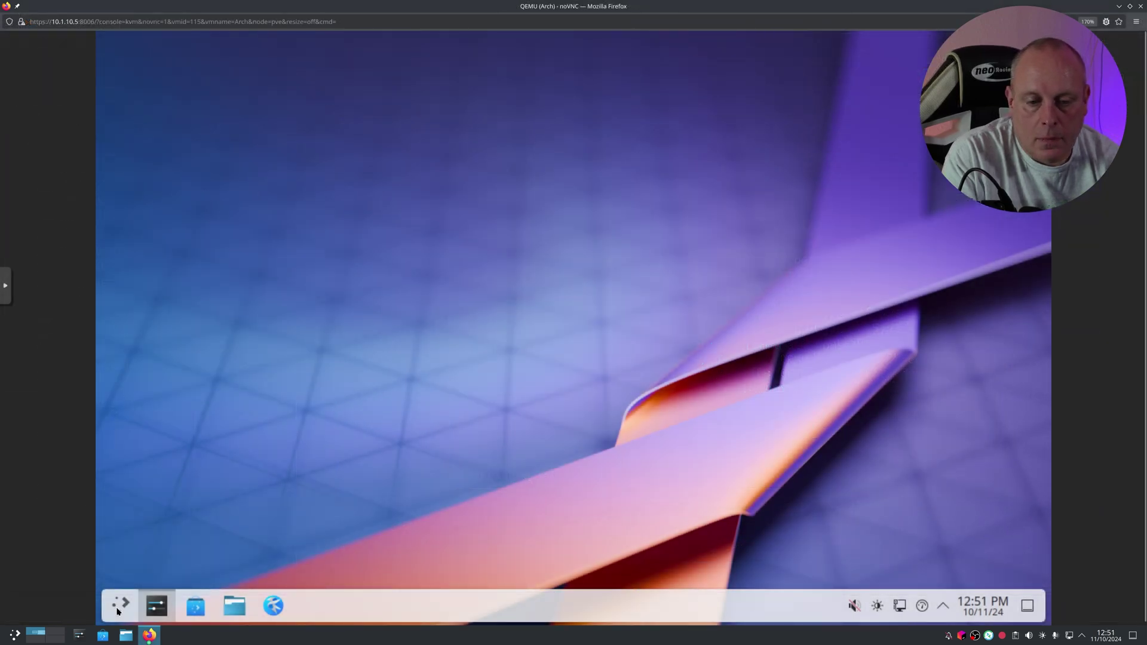
{"action": "left_click", "coordinate": [118, 607]}
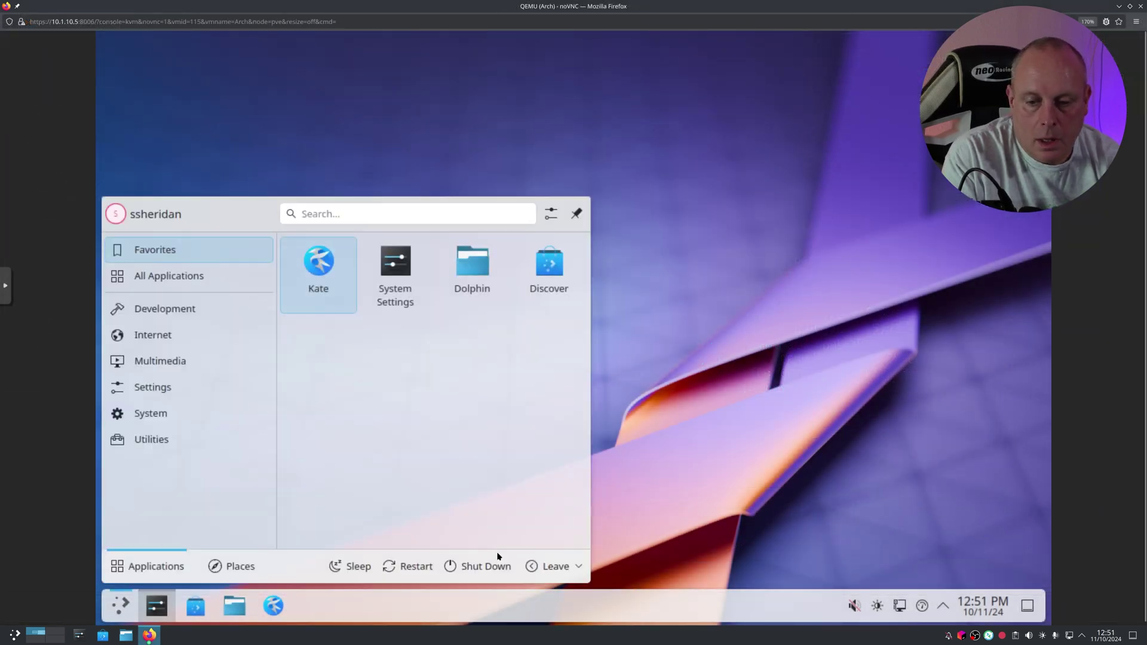
{"action": "left_click", "coordinate": [552, 567]}
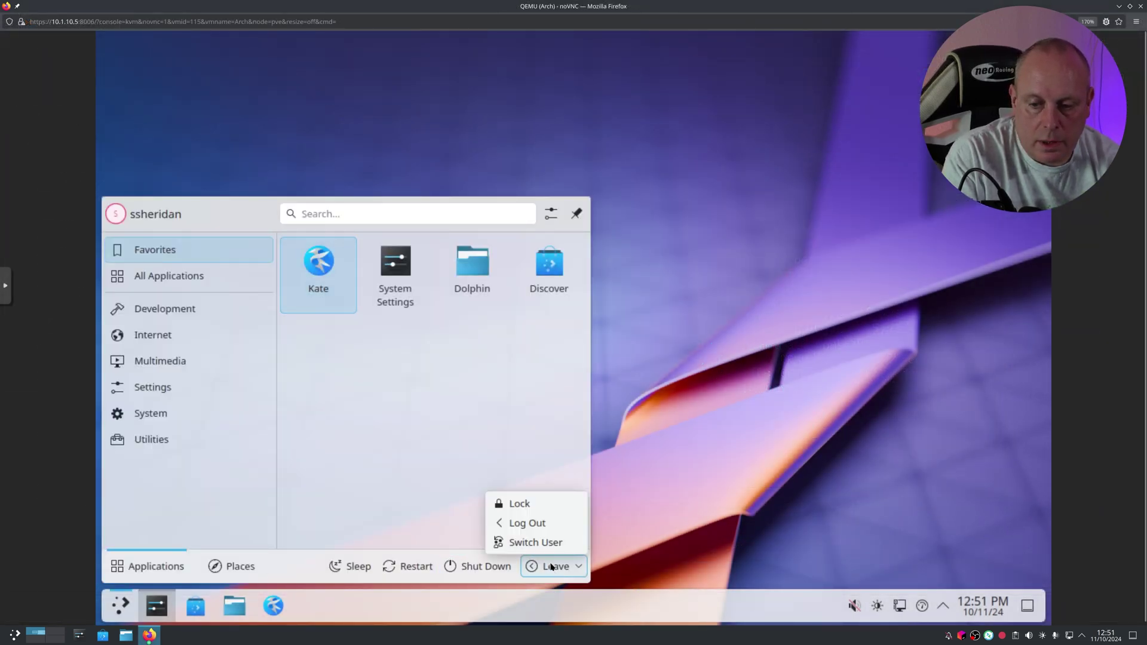
{"action": "left_click", "coordinate": [540, 524]}
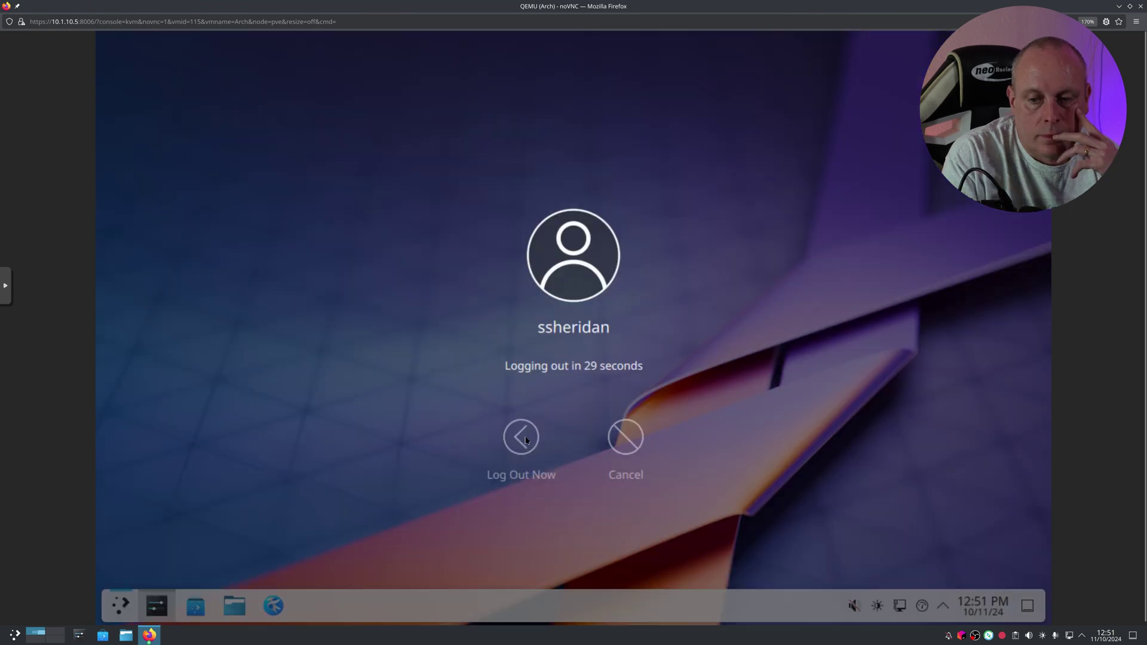
{"action": "left_click", "coordinate": [520, 437]}
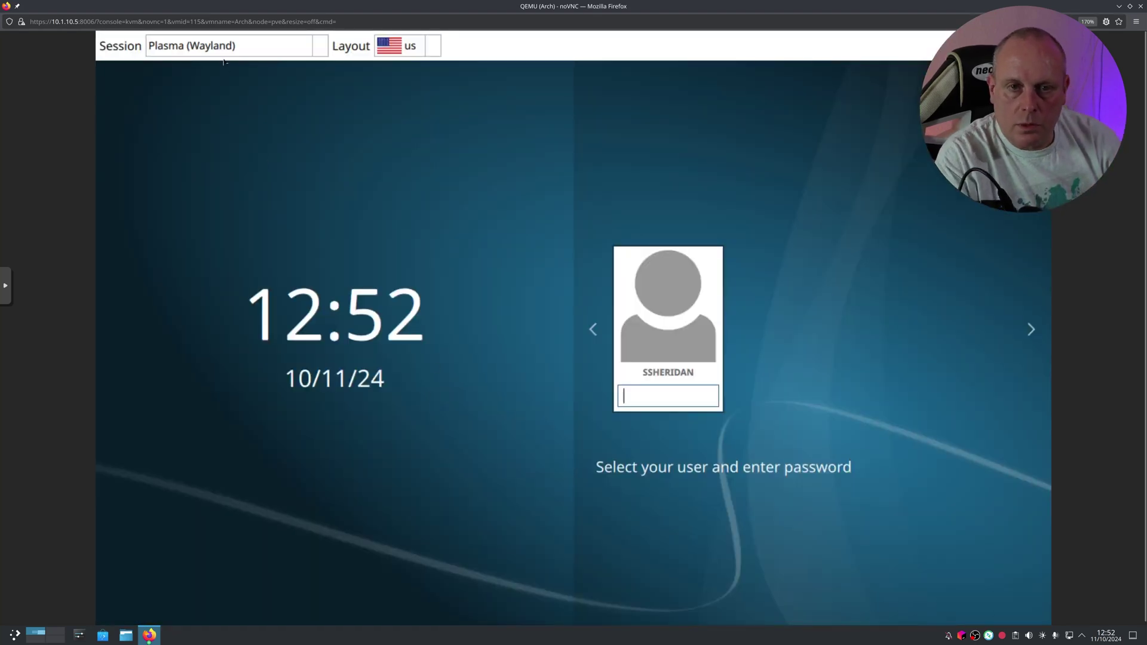
{"action": "left_click", "coordinate": [319, 51]}
{"action": "left_click", "coordinate": [214, 90]}
Step: Sign in to Plasma (X11) and open System Settings' About this System page via an 'about' search
{"action": "left_click", "coordinate": [677, 403]}
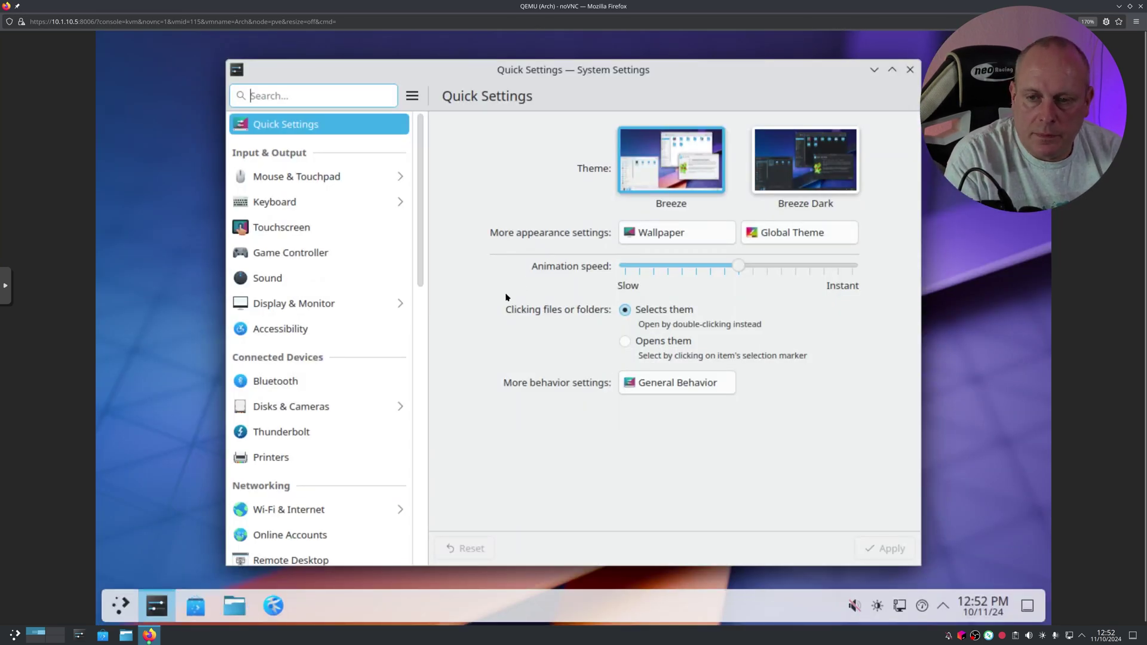
{"action": "left_click_drag", "start_coordinate": [420, 223], "coordinate": [405, 184]}
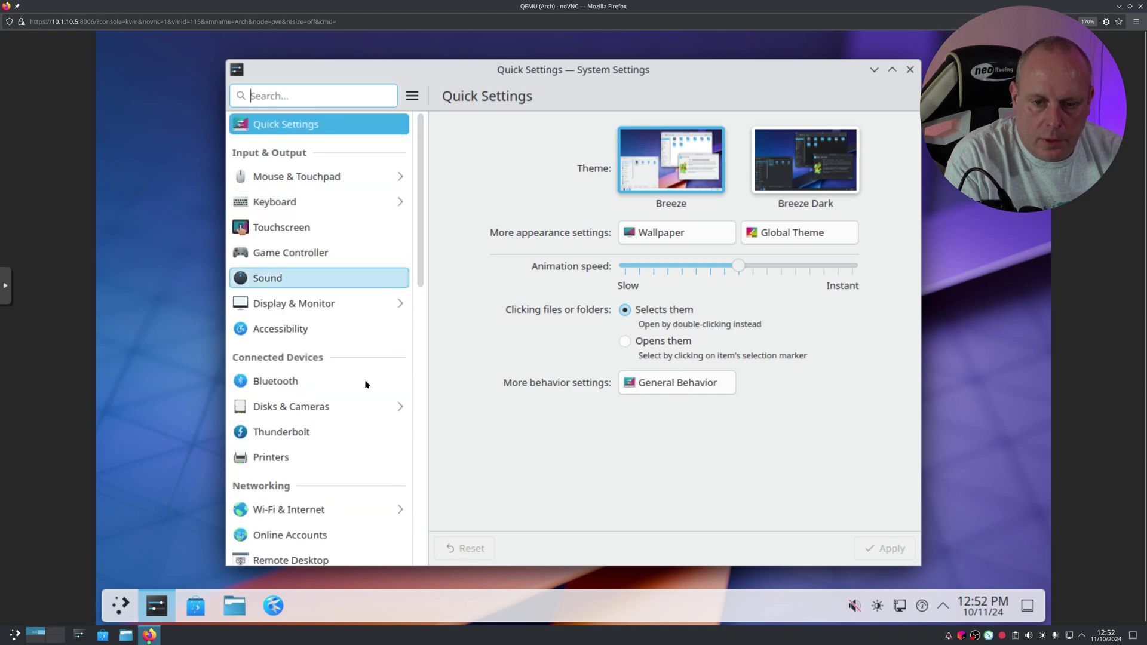
{"action": "left_click_drag", "start_coordinate": [418, 277], "coordinate": [428, 574]}
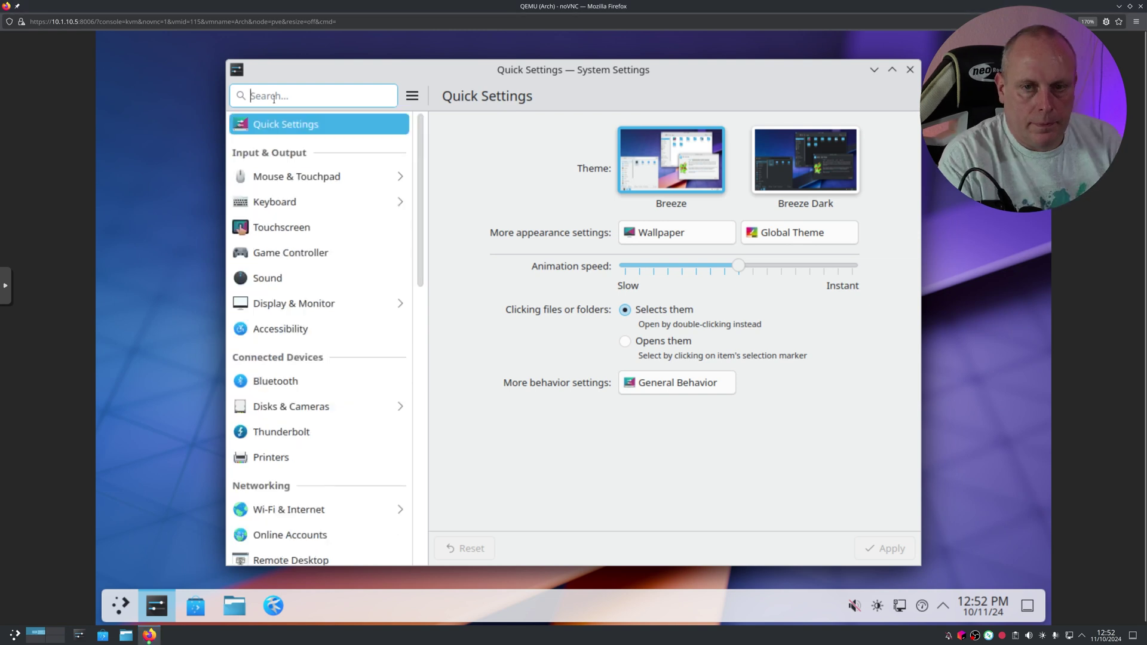
{"action": "type", "text": "about"}
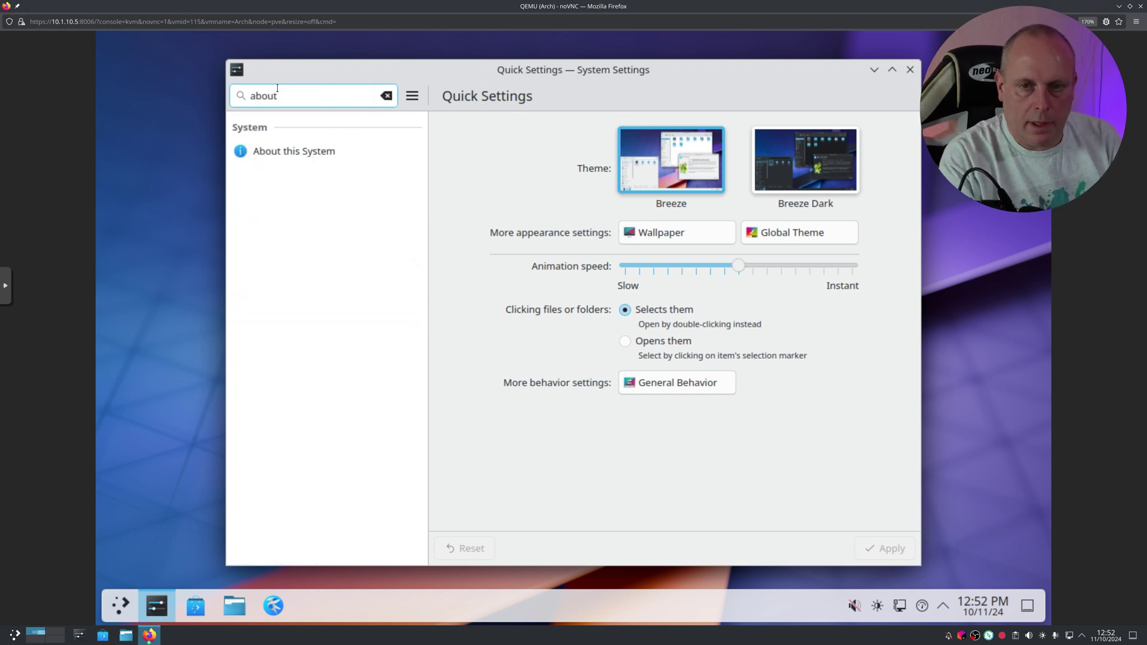
{"action": "left_click", "coordinate": [329, 151]}
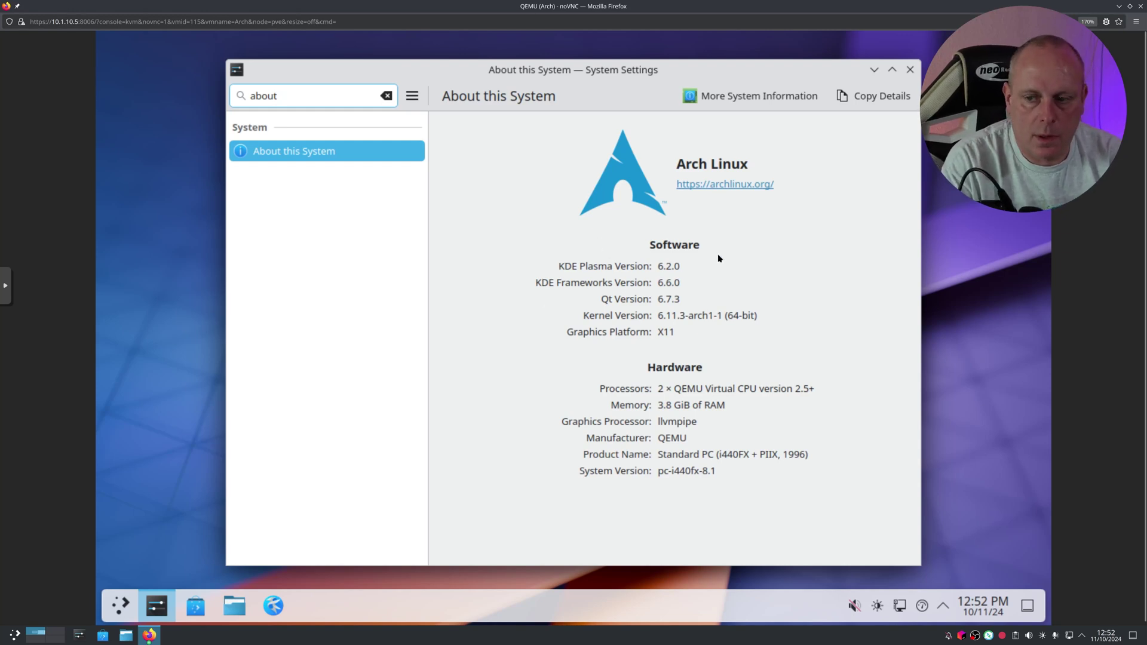
Step: Open the VM's Display Configuration from the desktop menu and try the Global scale slider at 1280x800
{"action": "left_click", "coordinate": [912, 72]}
{"action": "right_click", "coordinate": [372, 214]}
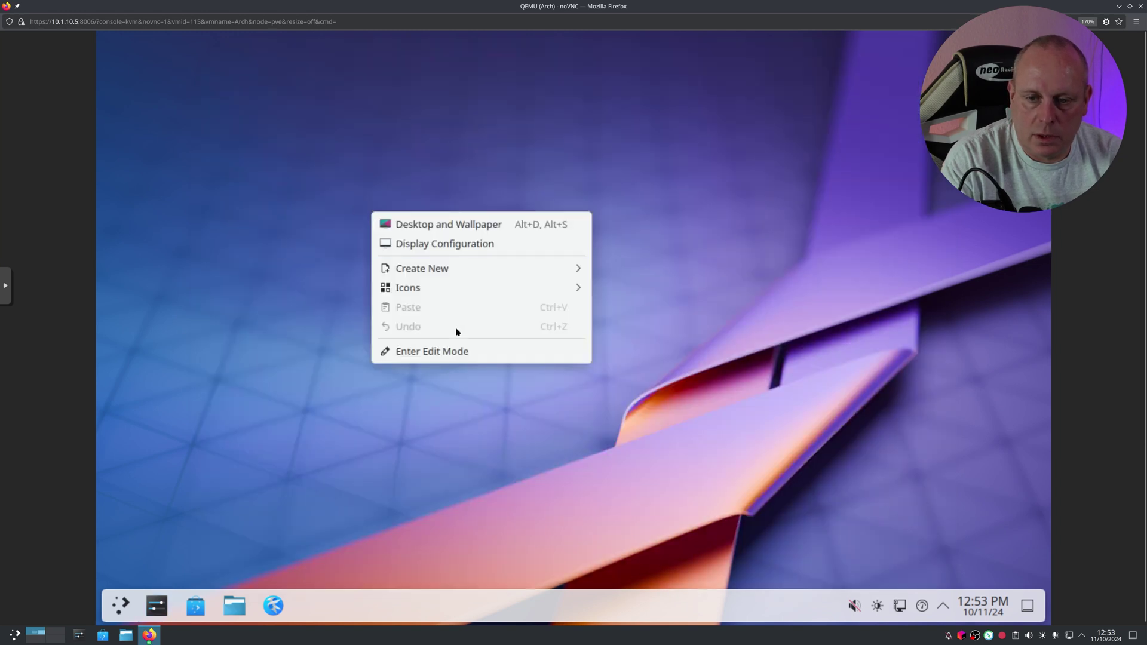
{"action": "left_click", "coordinate": [454, 244]}
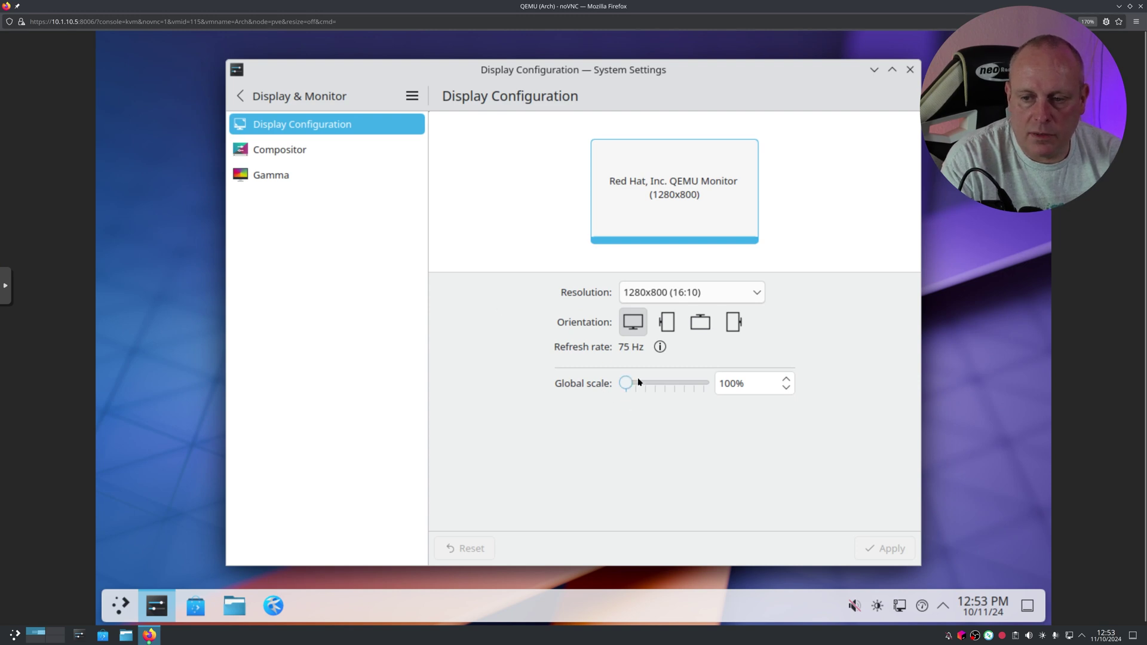
{"action": "left_click_drag", "start_coordinate": [626, 383], "coordinate": [615, 385]}
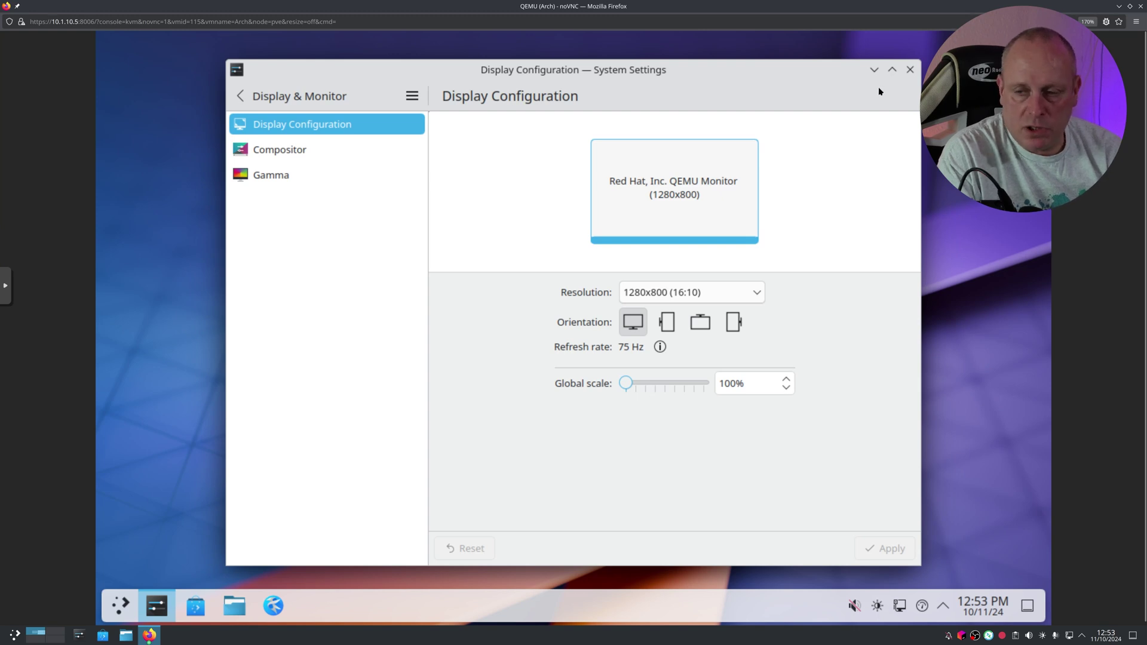
Step: On the host, view About this System (Plasma 6.1.5, Wayland) in System Settings, then close it
{"action": "left_click", "coordinate": [910, 69]}
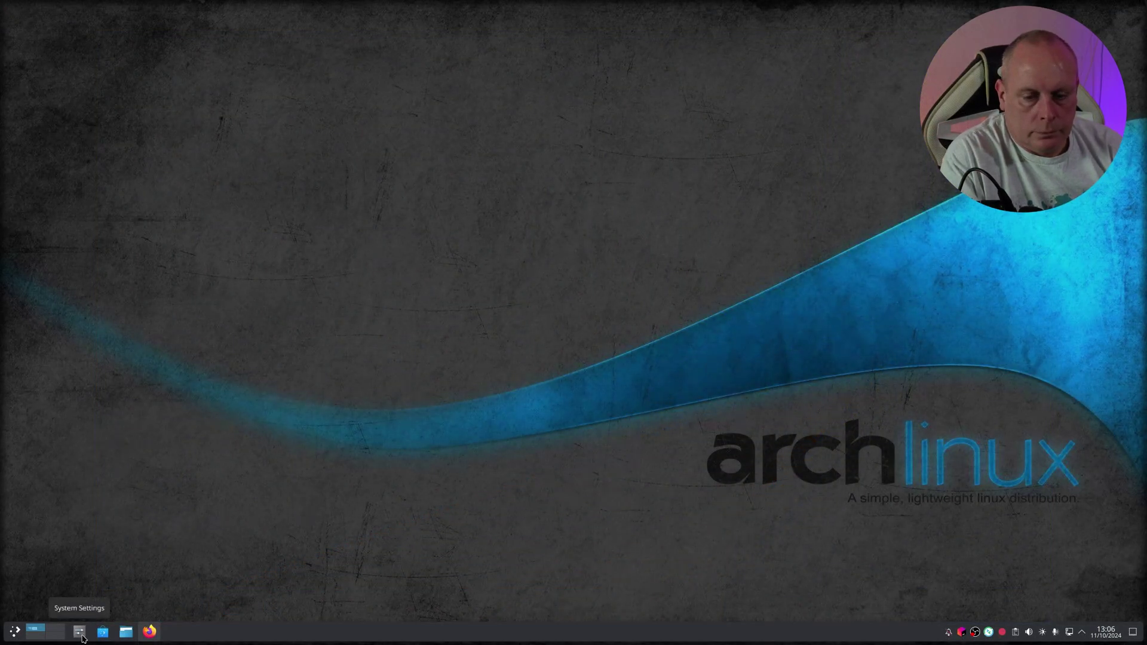
{"action": "left_click", "coordinate": [79, 632]}
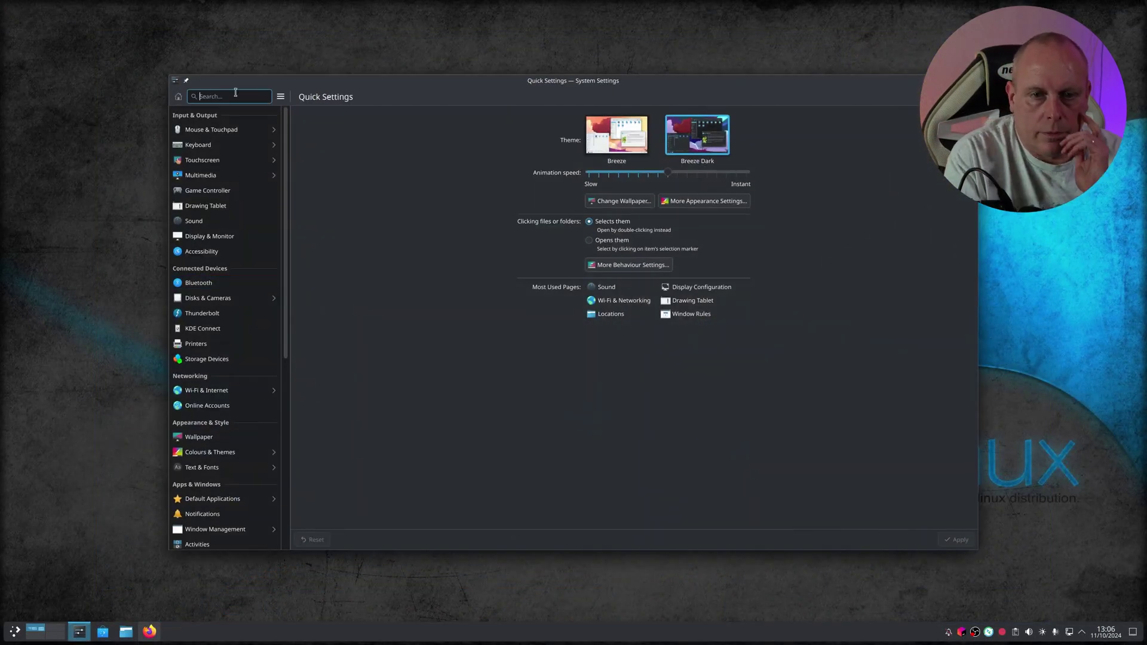
{"action": "left_click", "coordinate": [235, 95]}
{"action": "type", "text": "about"}
{"action": "left_click", "coordinate": [209, 130]}
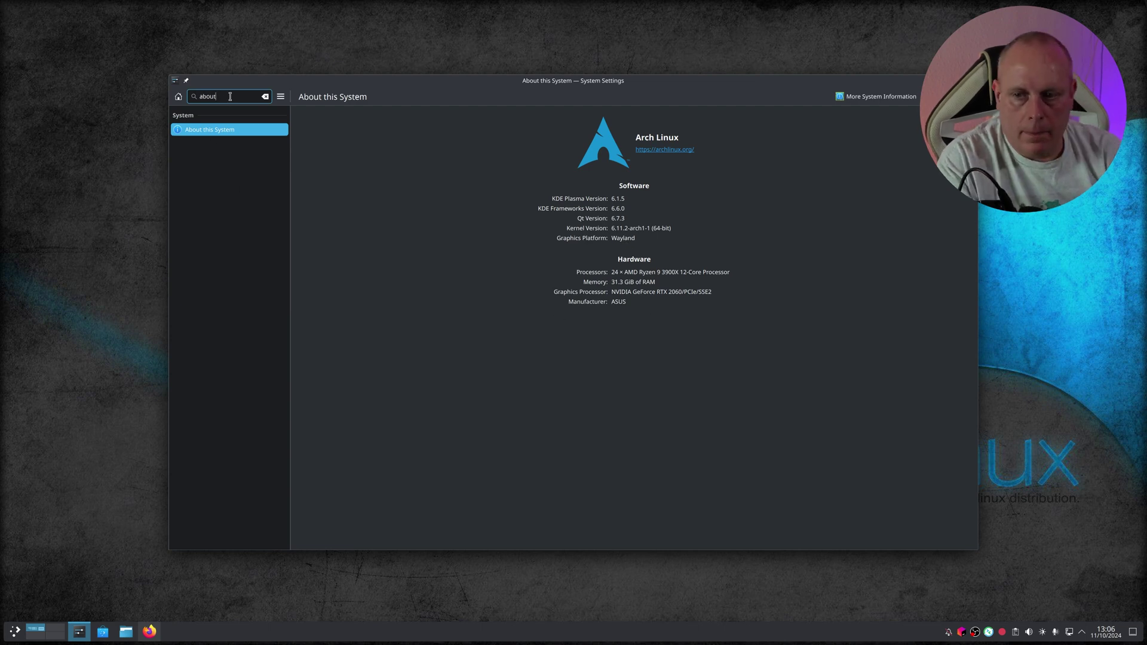
{"action": "left_click", "coordinate": [970, 81]}
Step: Open the host's Display Configuration and inspect the BLUSENS TV and Iiyama PL3288UH screens
{"action": "right_click", "coordinate": [405, 141]}
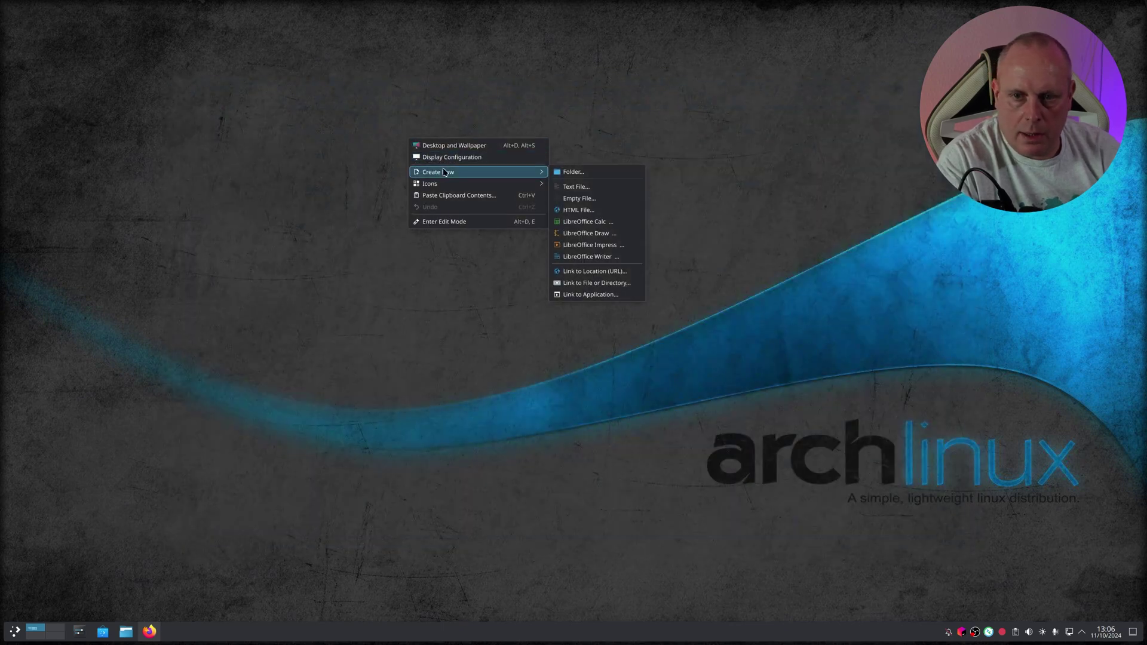
{"action": "left_click", "coordinate": [454, 157]}
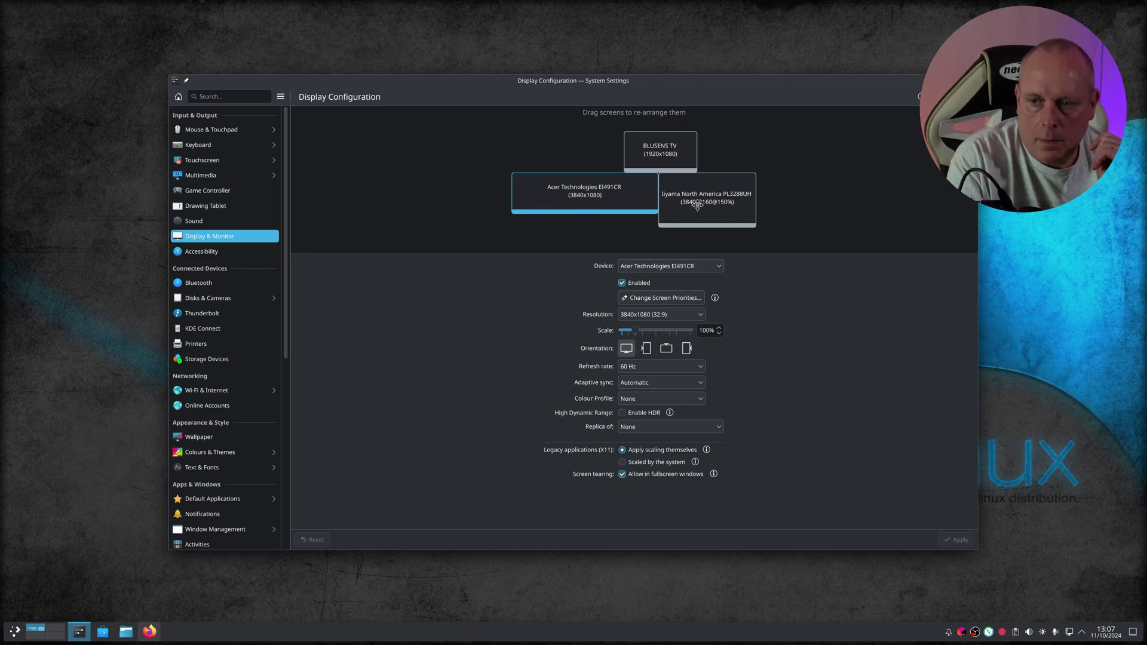
{"action": "left_click", "coordinate": [672, 149]}
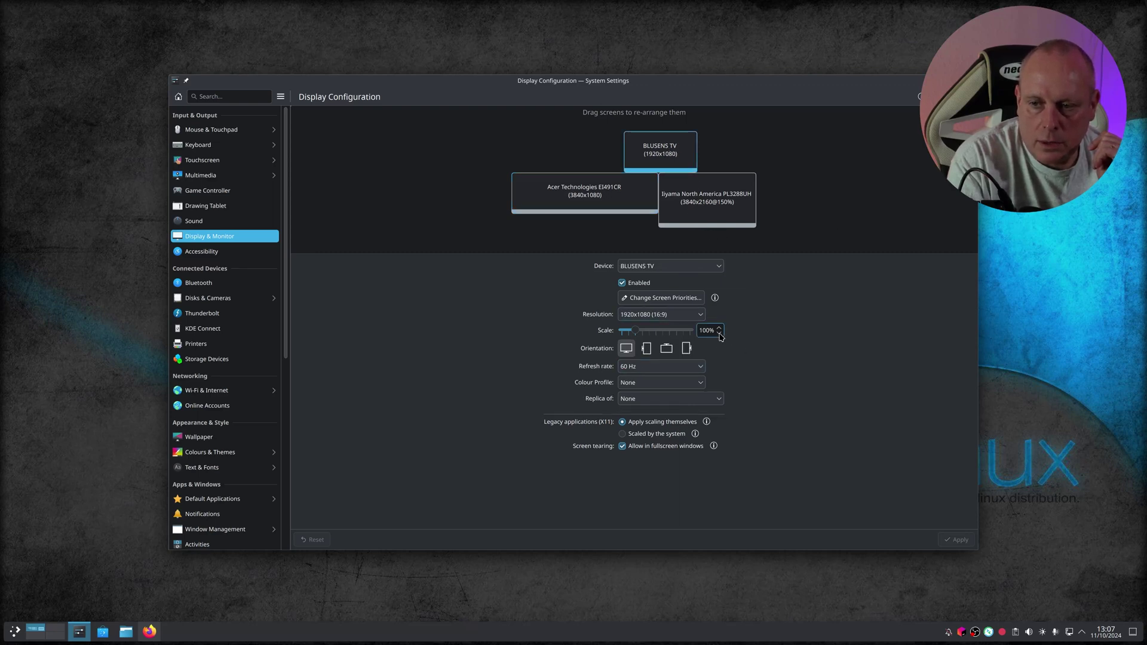
{"action": "left_click", "coordinate": [702, 202]}
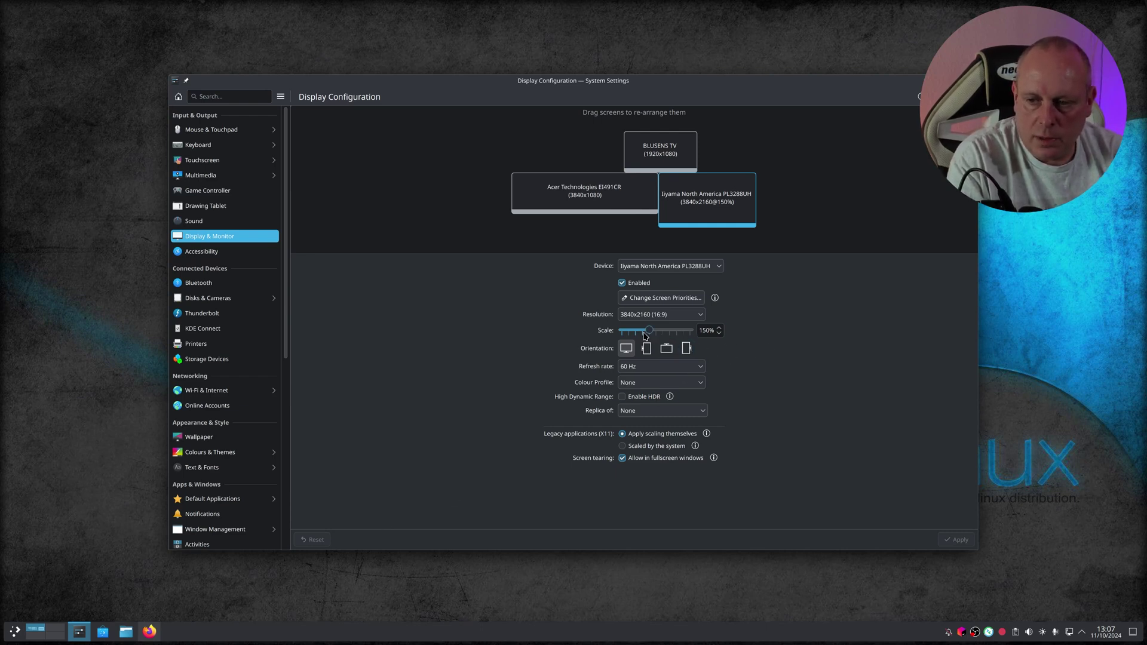
Step: Apply and keep a 100% scale on the Iiyama PL3288UH screen
{"action": "left_click_drag", "start_coordinate": [645, 334], "coordinate": [634, 333]}
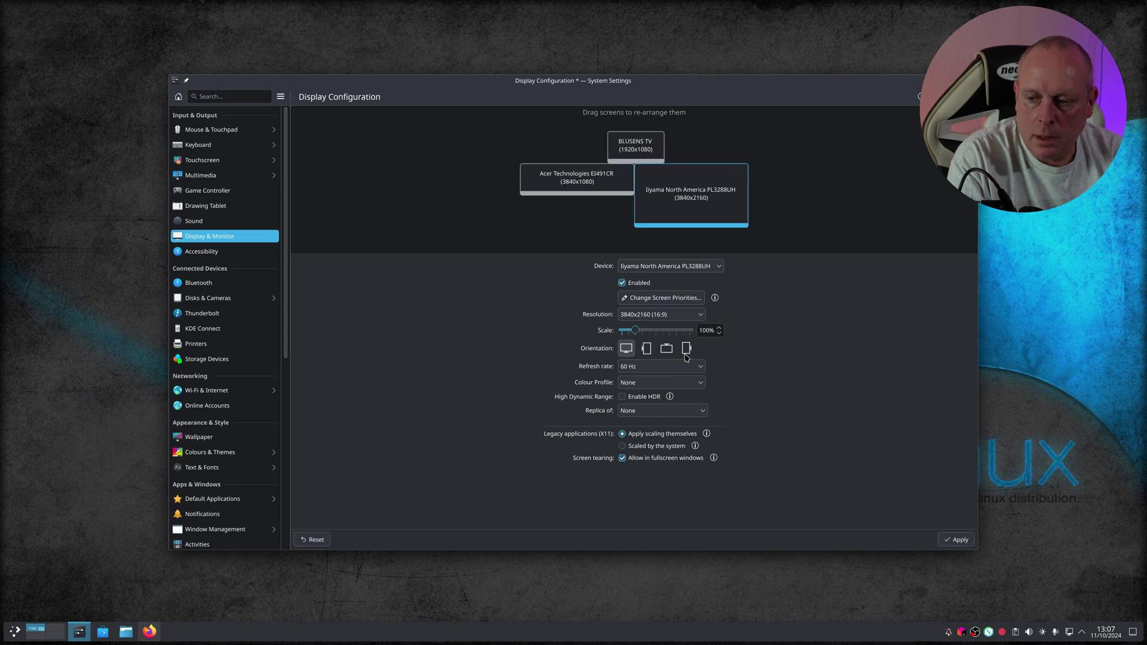
{"action": "left_click", "coordinate": [956, 540]}
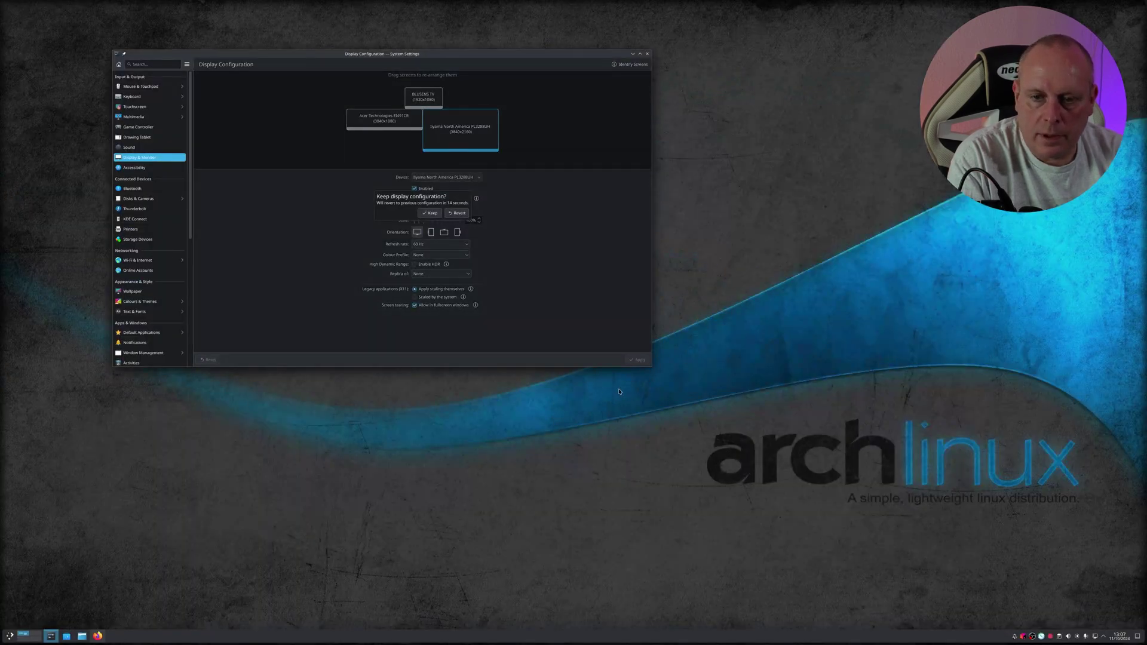
{"action": "left_click", "coordinate": [436, 213]}
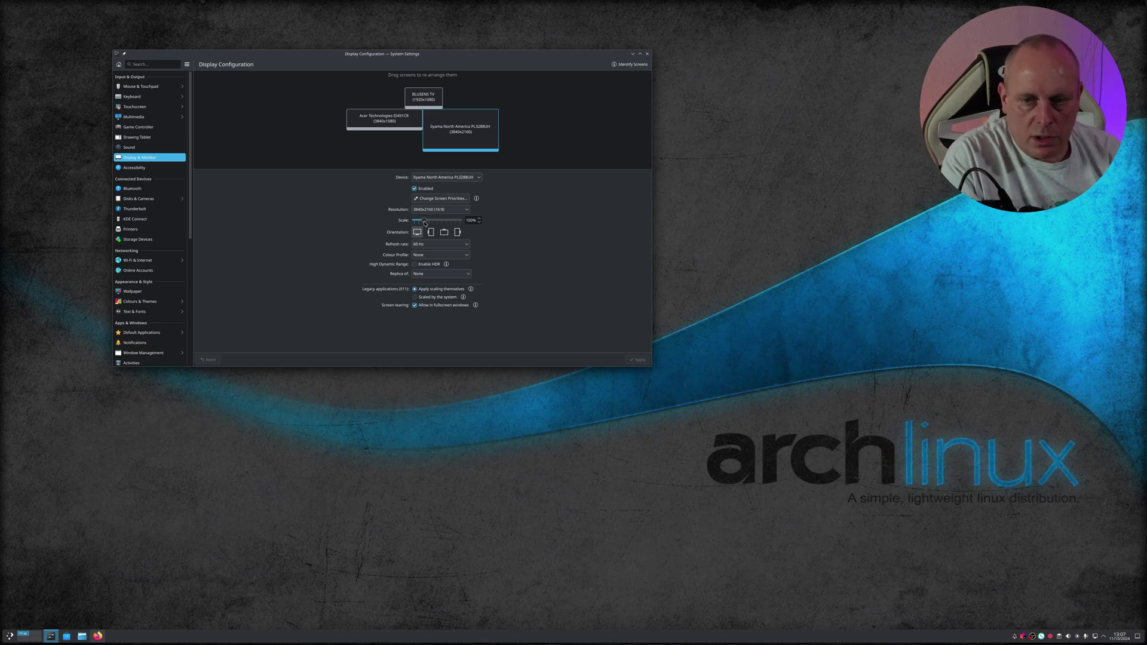
Step: Apply and keep a 200% scale on the Iiyama screen
{"action": "left_click_drag", "start_coordinate": [424, 222], "coordinate": [441, 224]}
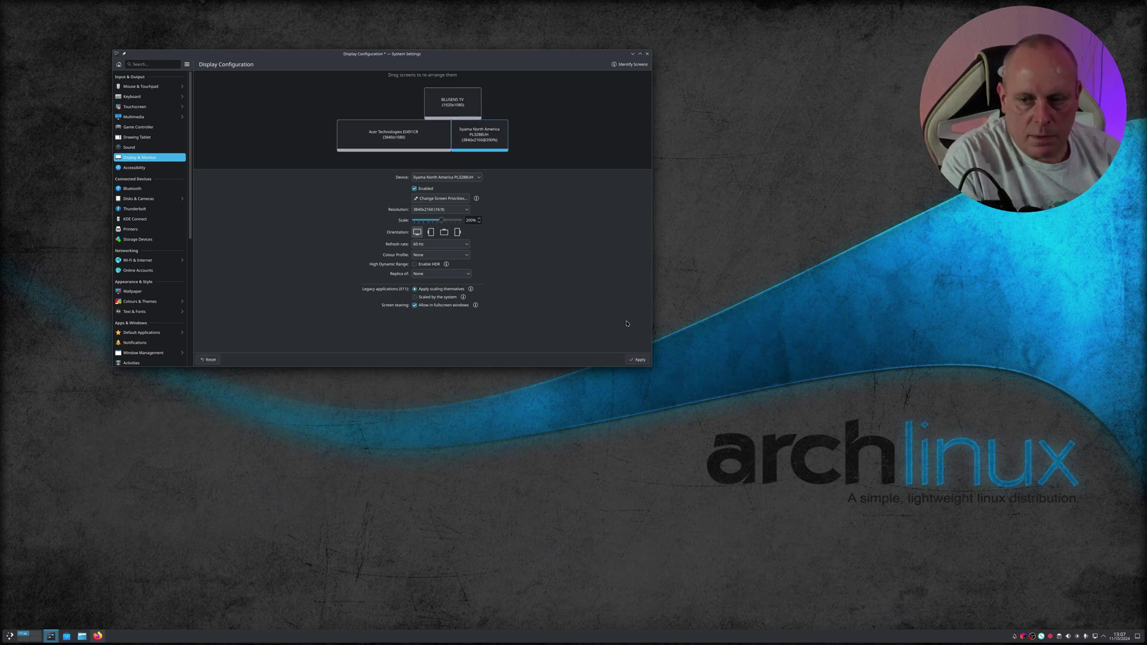
{"action": "left_click", "coordinate": [638, 359]}
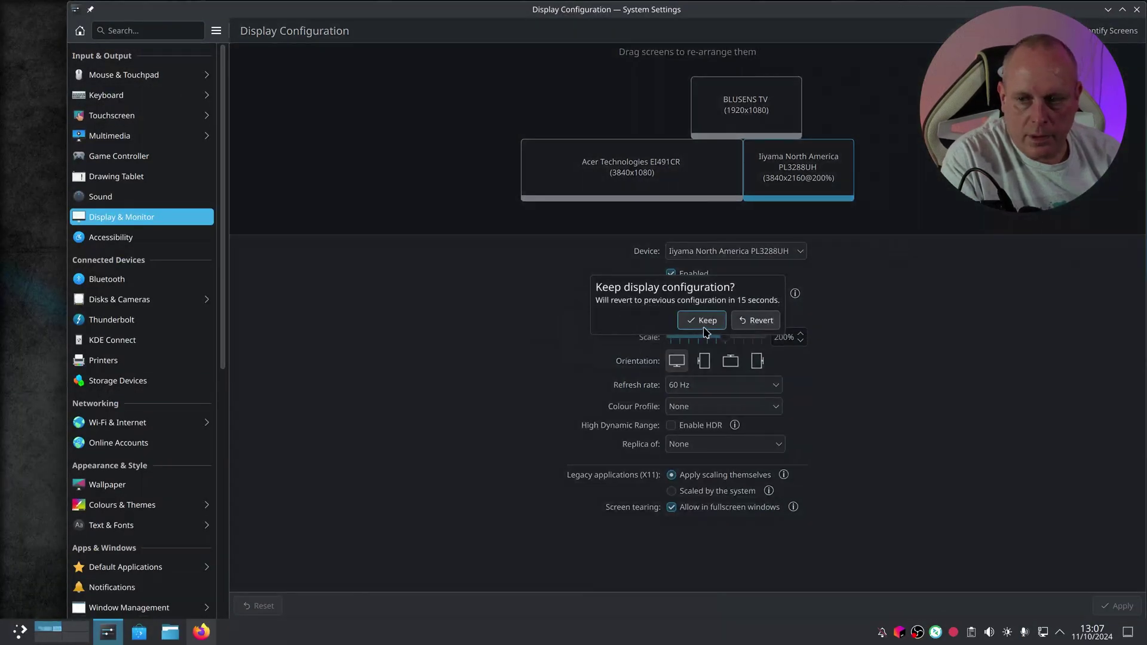
{"action": "left_click", "coordinate": [699, 321]}
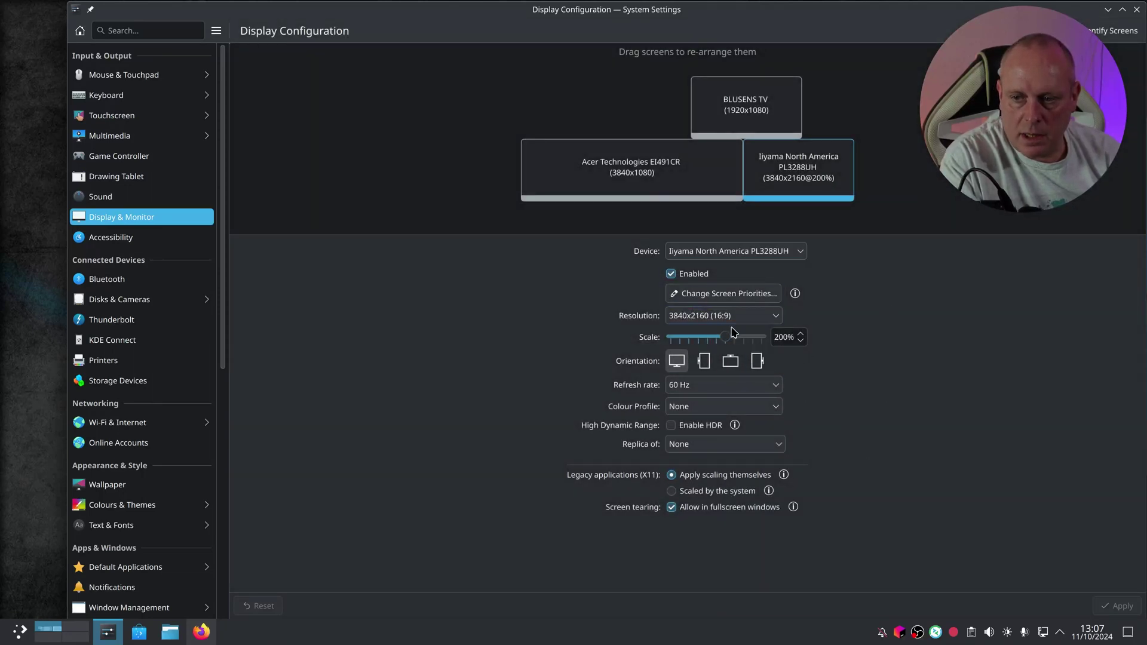
Step: Reselect the Iiyama screen and apply and keep a 150% scale
{"action": "left_click", "coordinate": [600, 166]}
{"action": "left_click", "coordinate": [833, 173]}
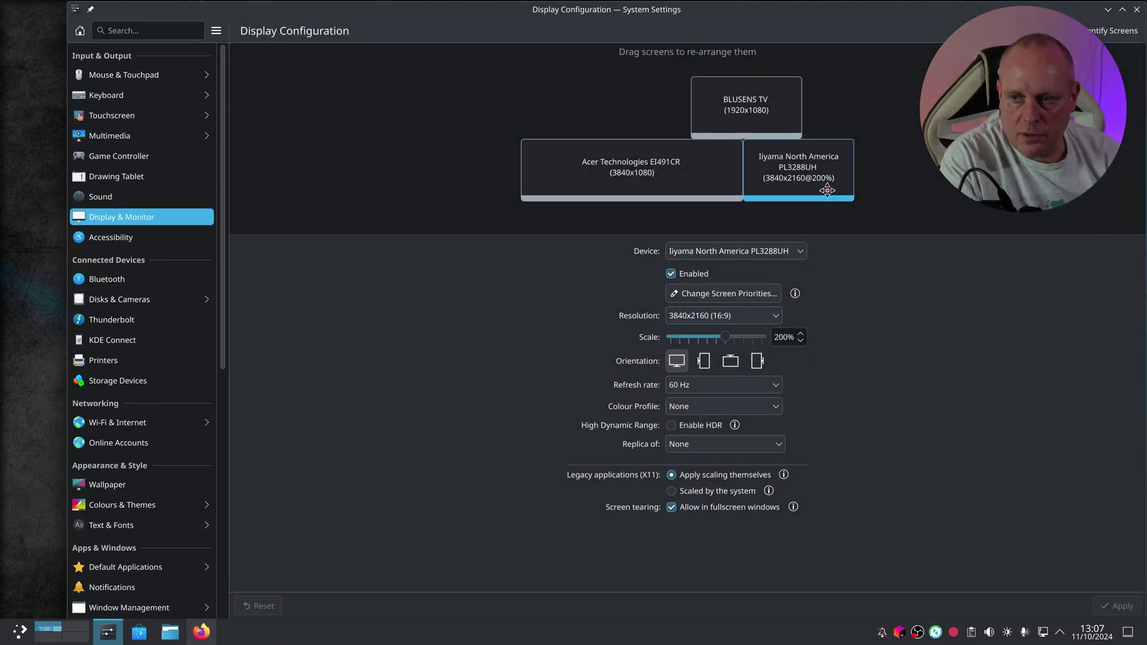
{"action": "left_click_drag", "start_coordinate": [724, 338], "coordinate": [709, 338]}
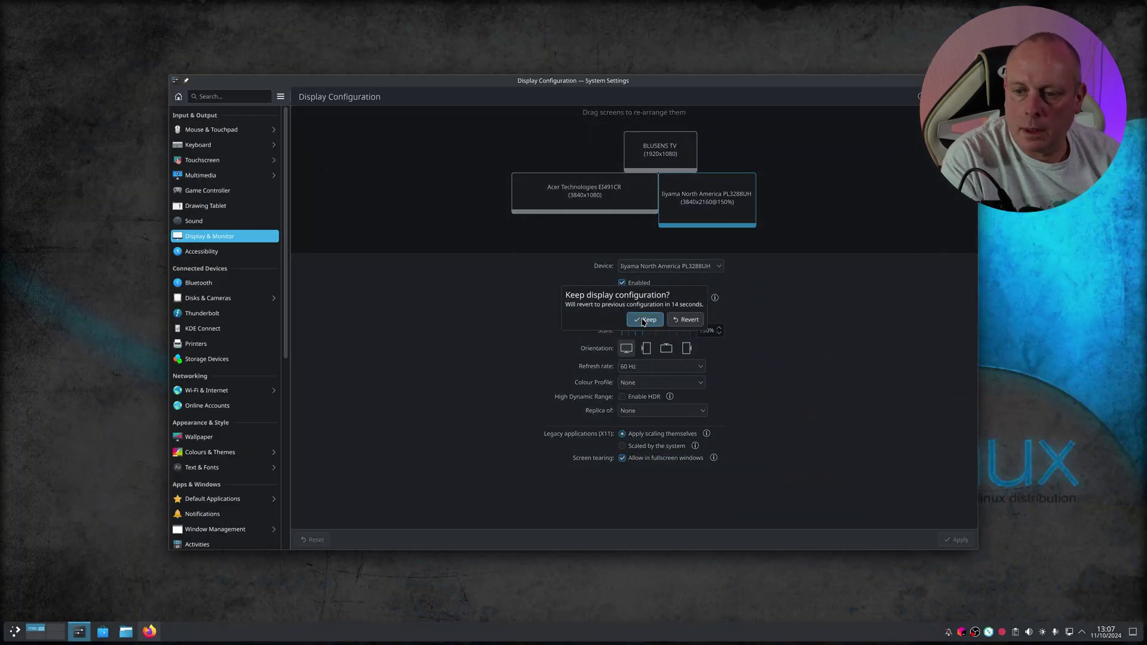
{"action": "left_click", "coordinate": [643, 319]}
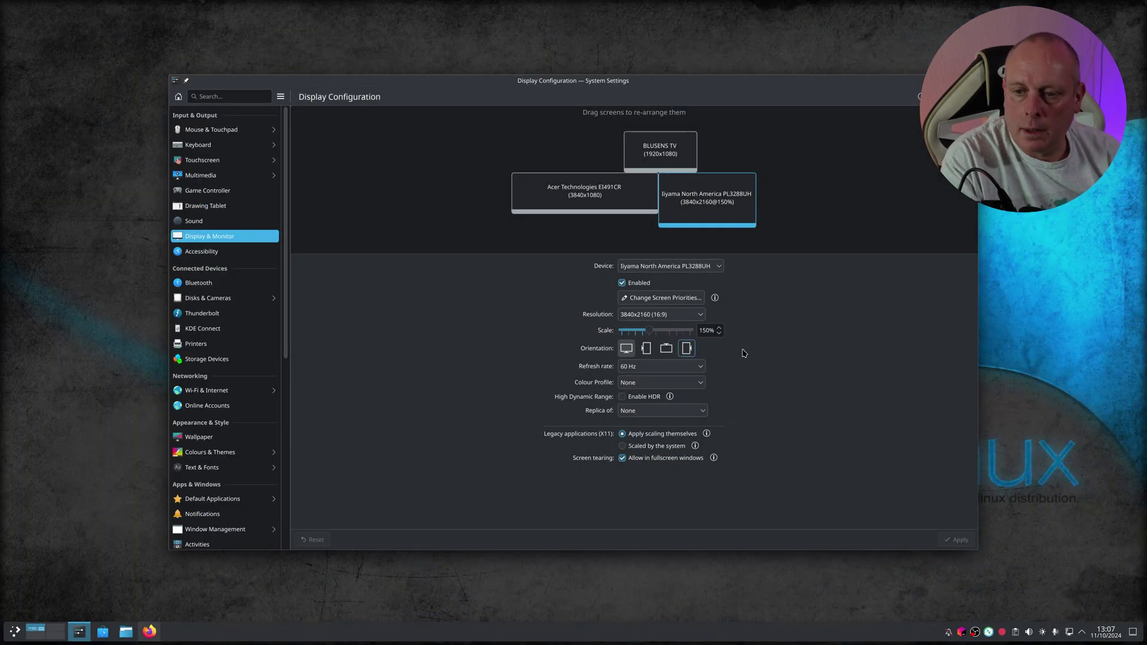